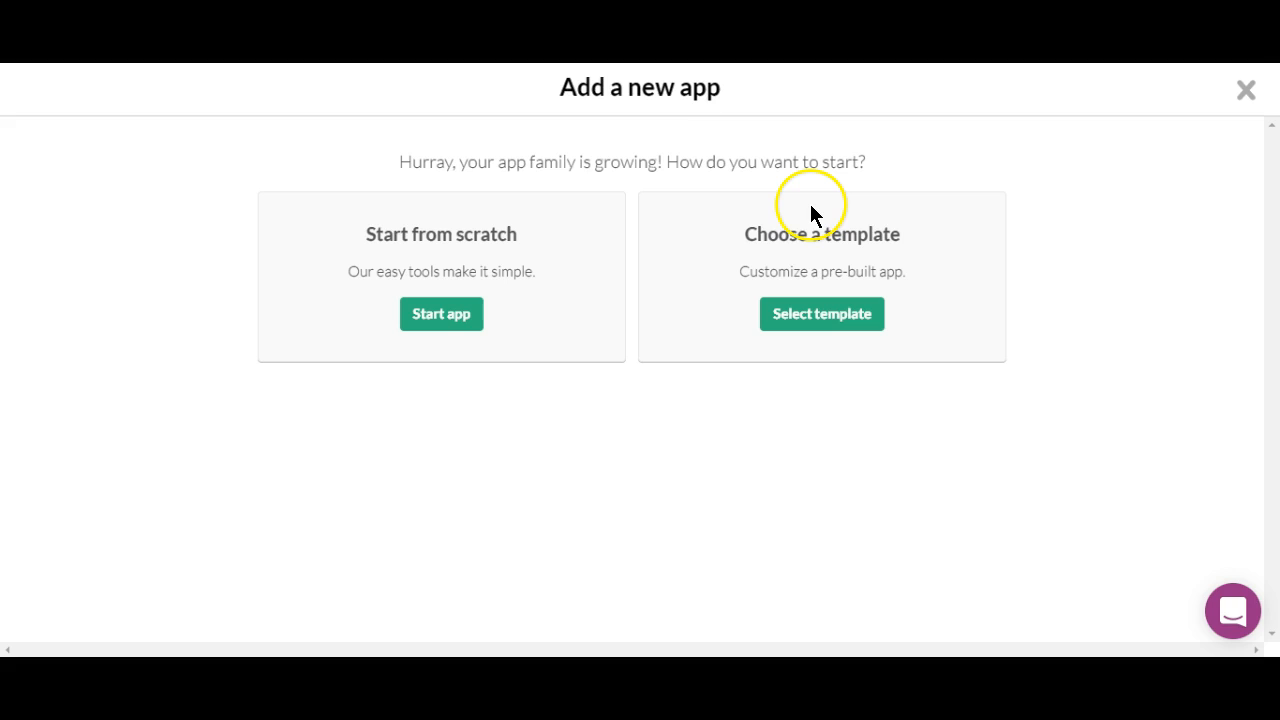
click(857, 323)
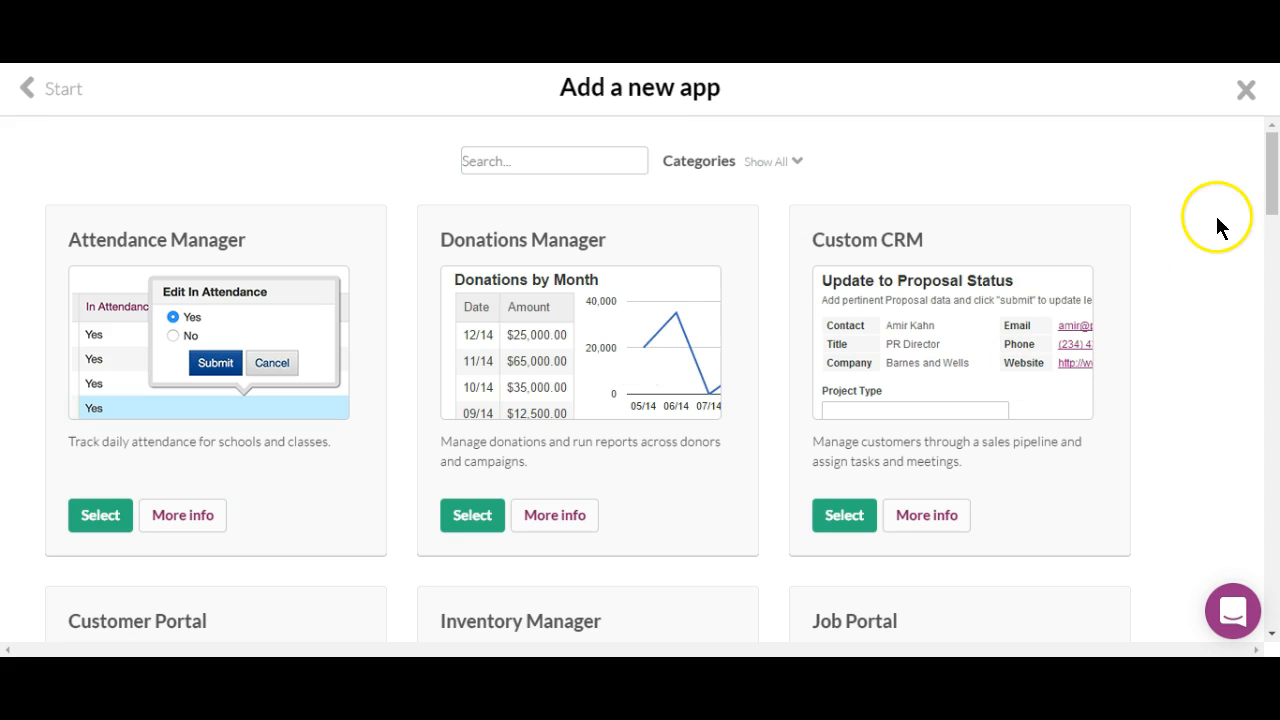
click(1267, 186)
drag(1267, 186, 1272, 593)
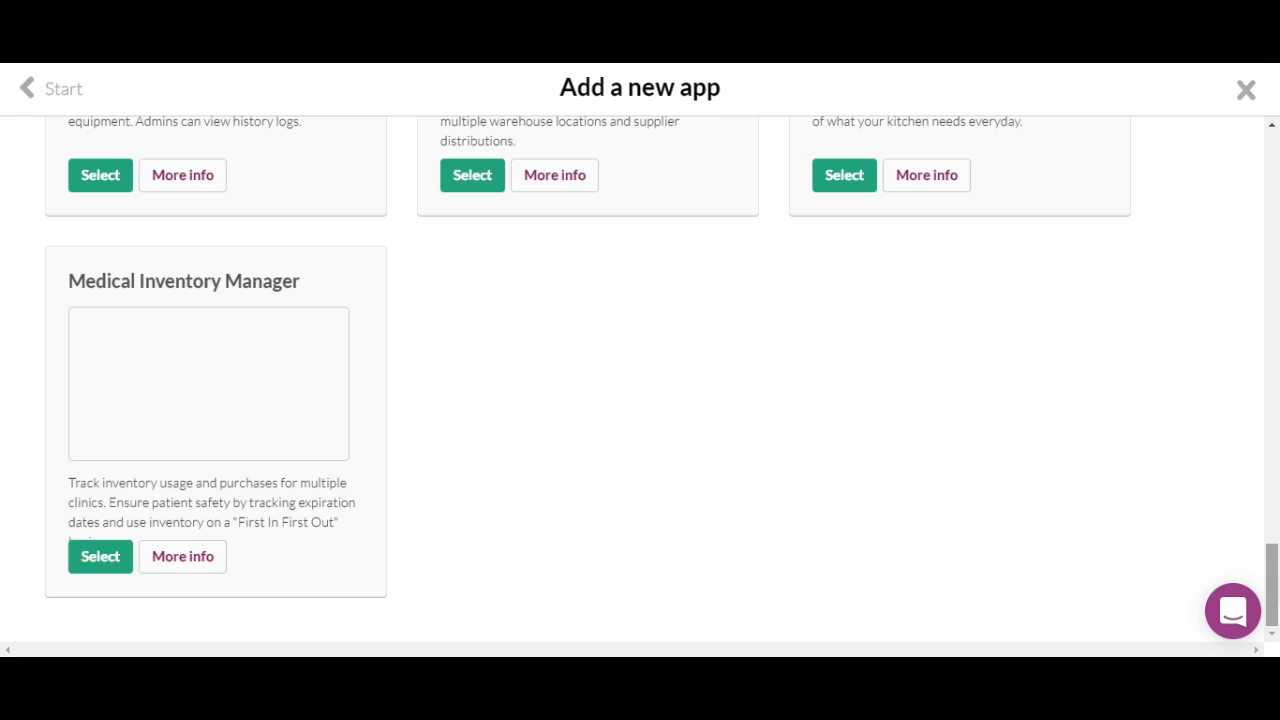
drag(1274, 600, 1268, 105)
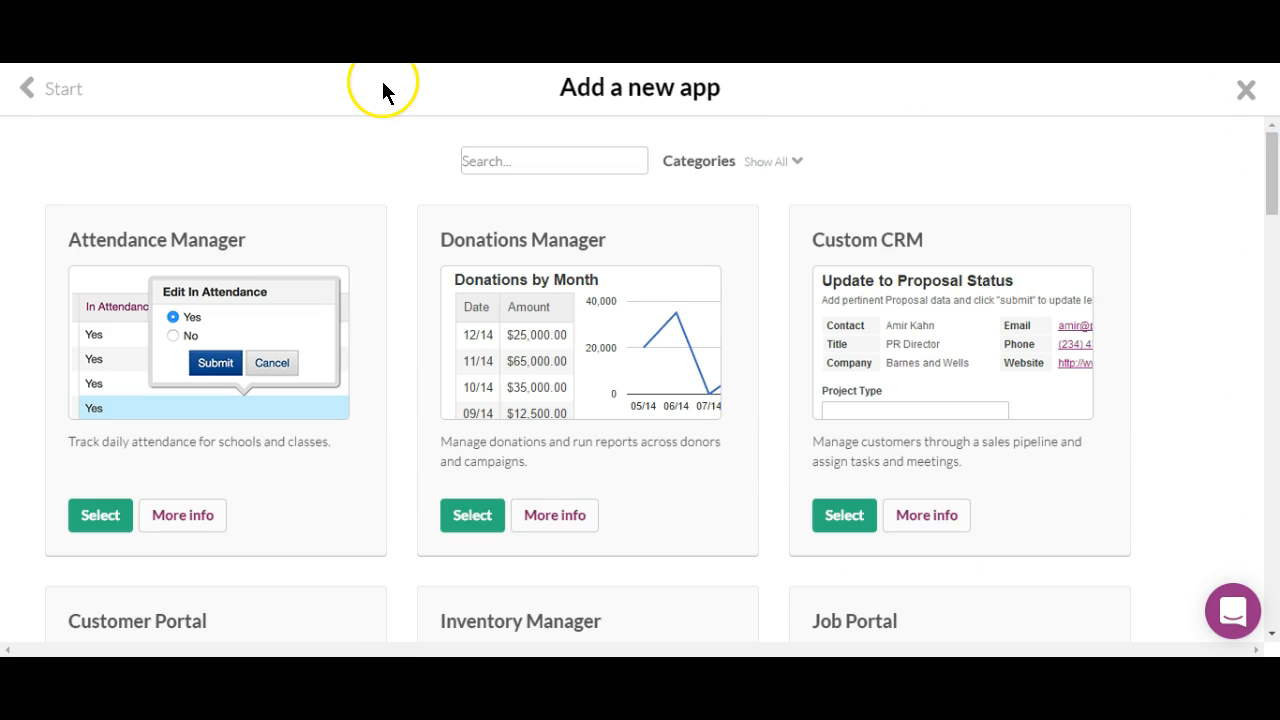
click(45, 95)
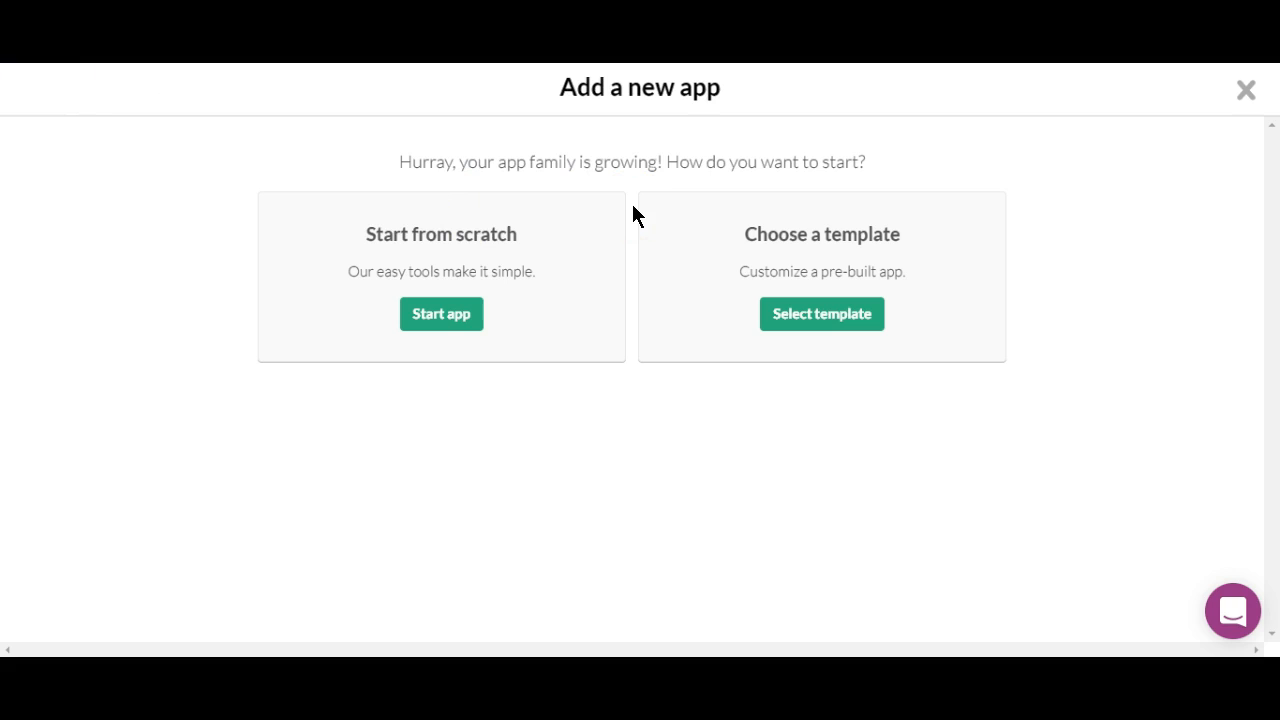
Create a blank Knack app named 'Example App' from scratch.
click(463, 314)
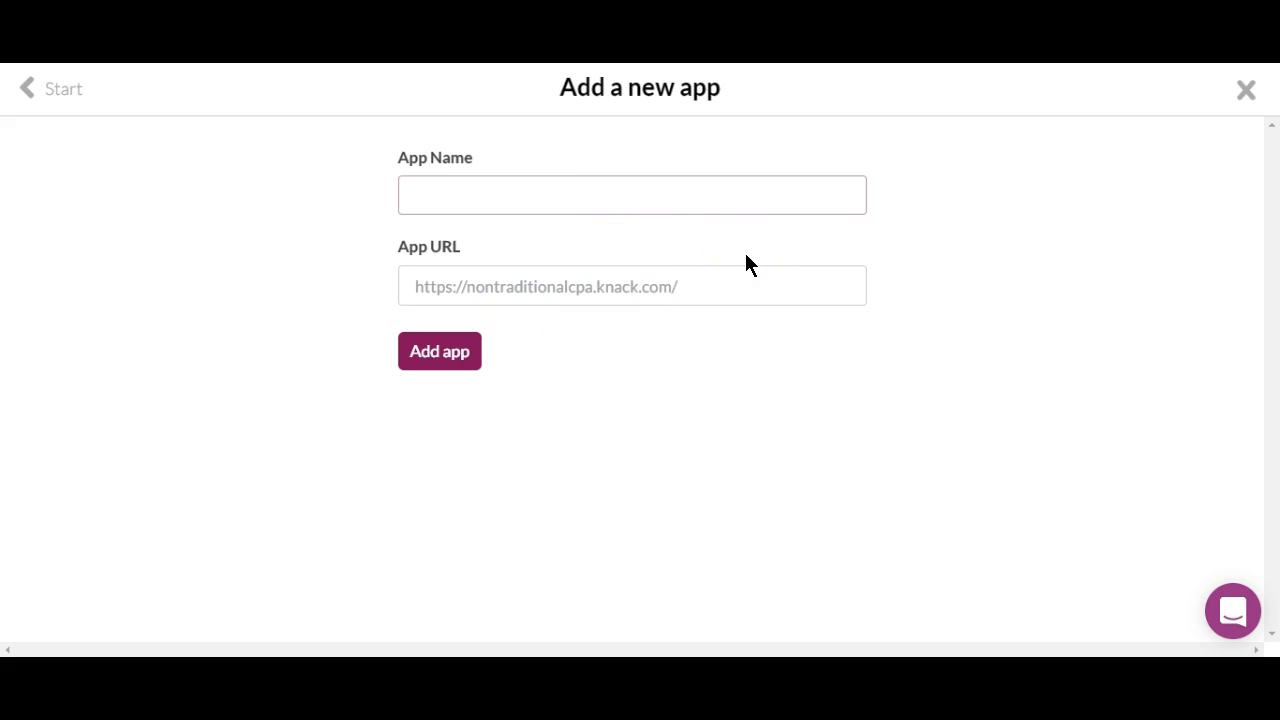
text(Example App)
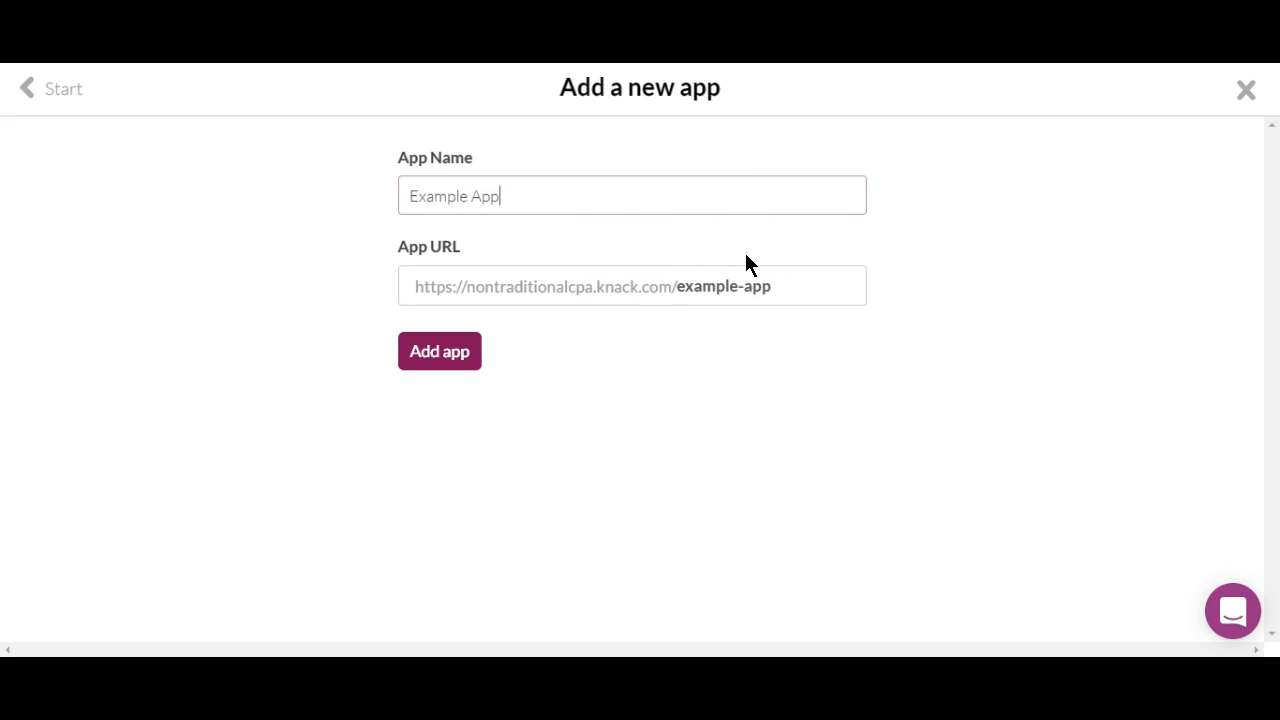
click(457, 354)
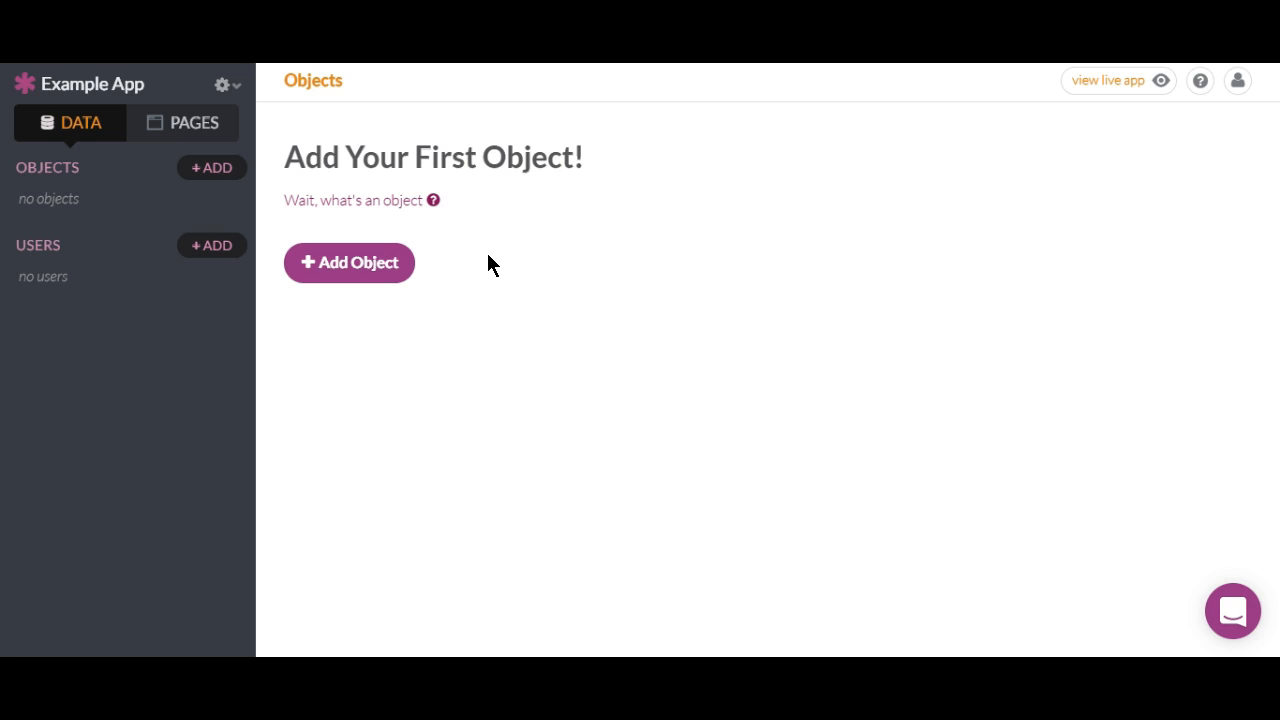
Add two objects named 'Customer' and 'Appointments' to the app.
click(368, 262)
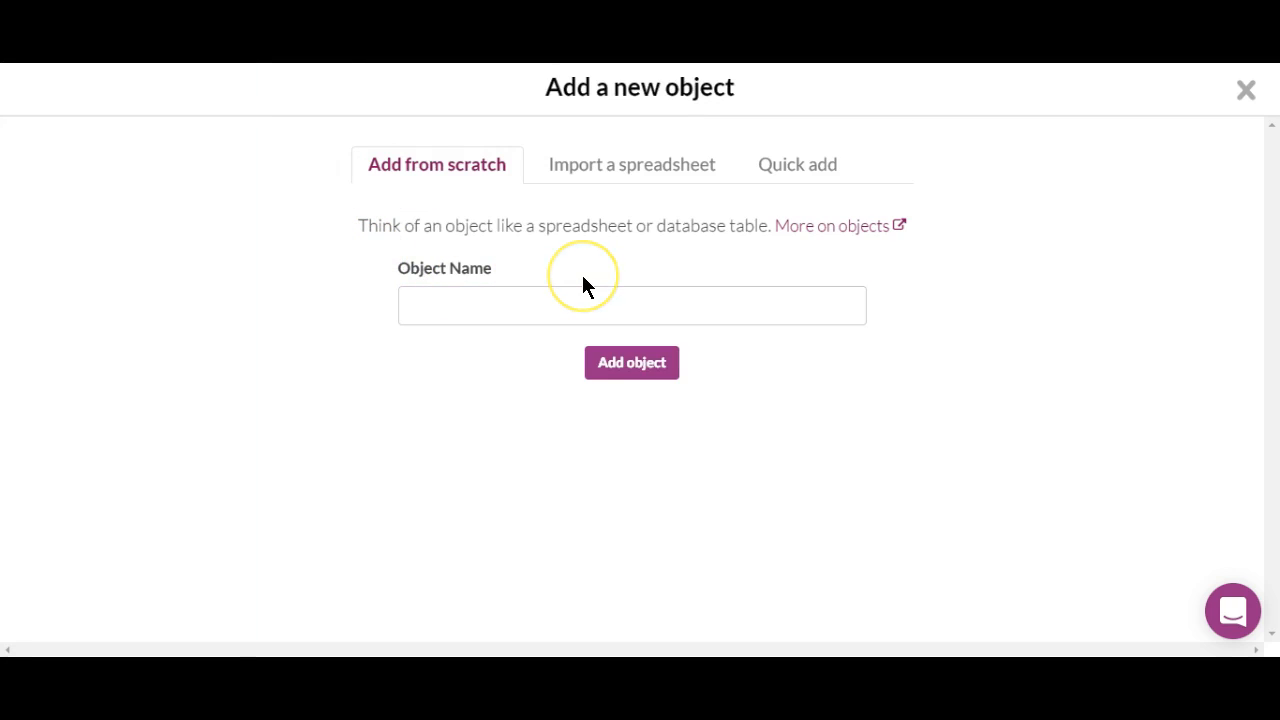
click(540, 304)
text(Customer)
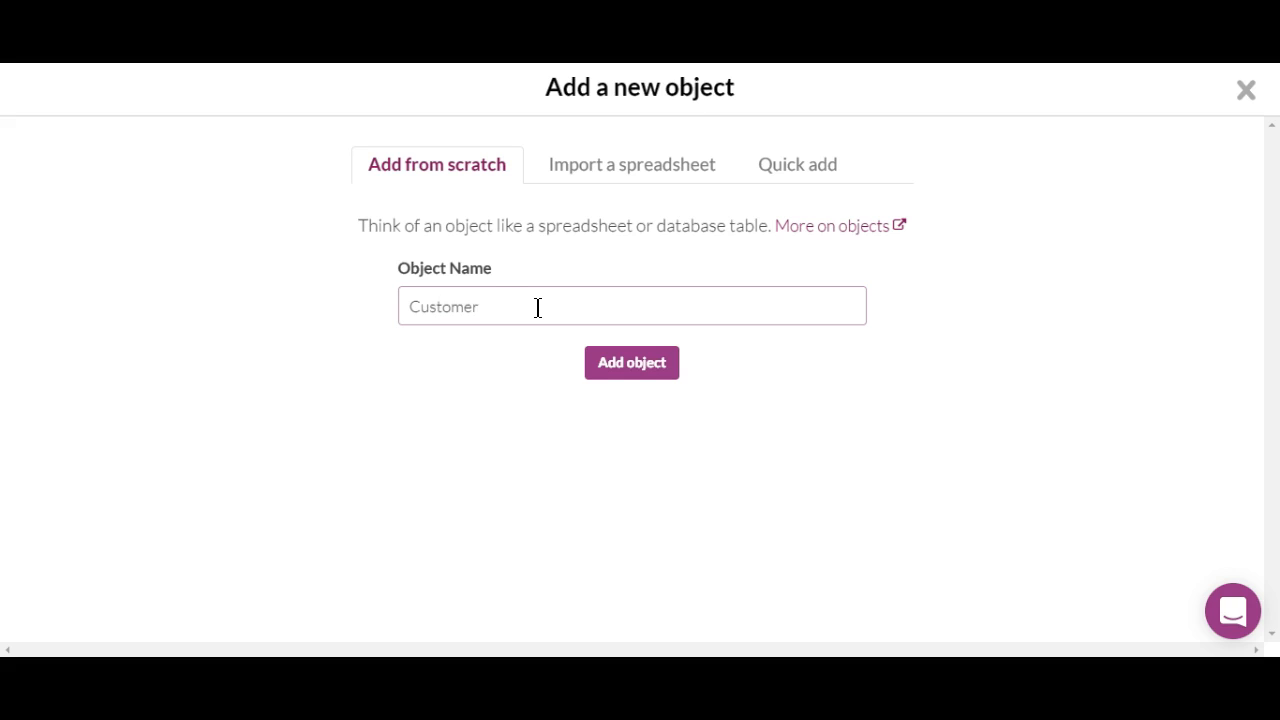
click(626, 363)
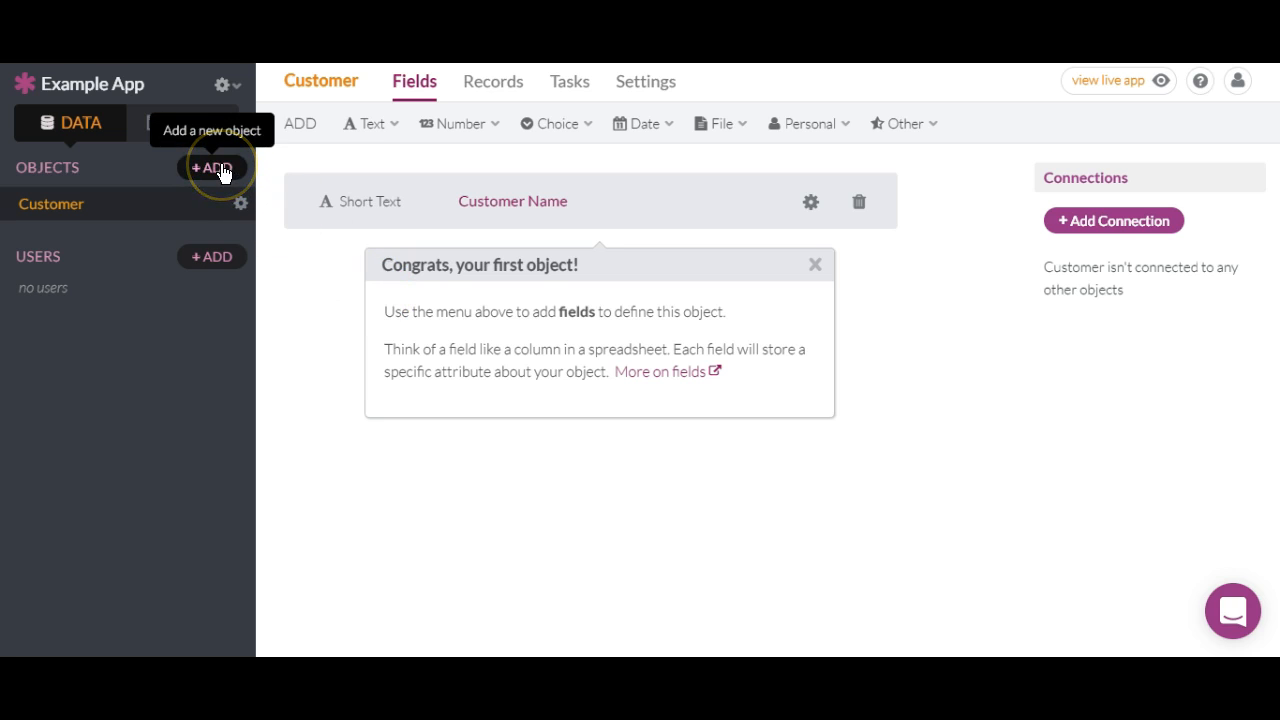
click(415, 393)
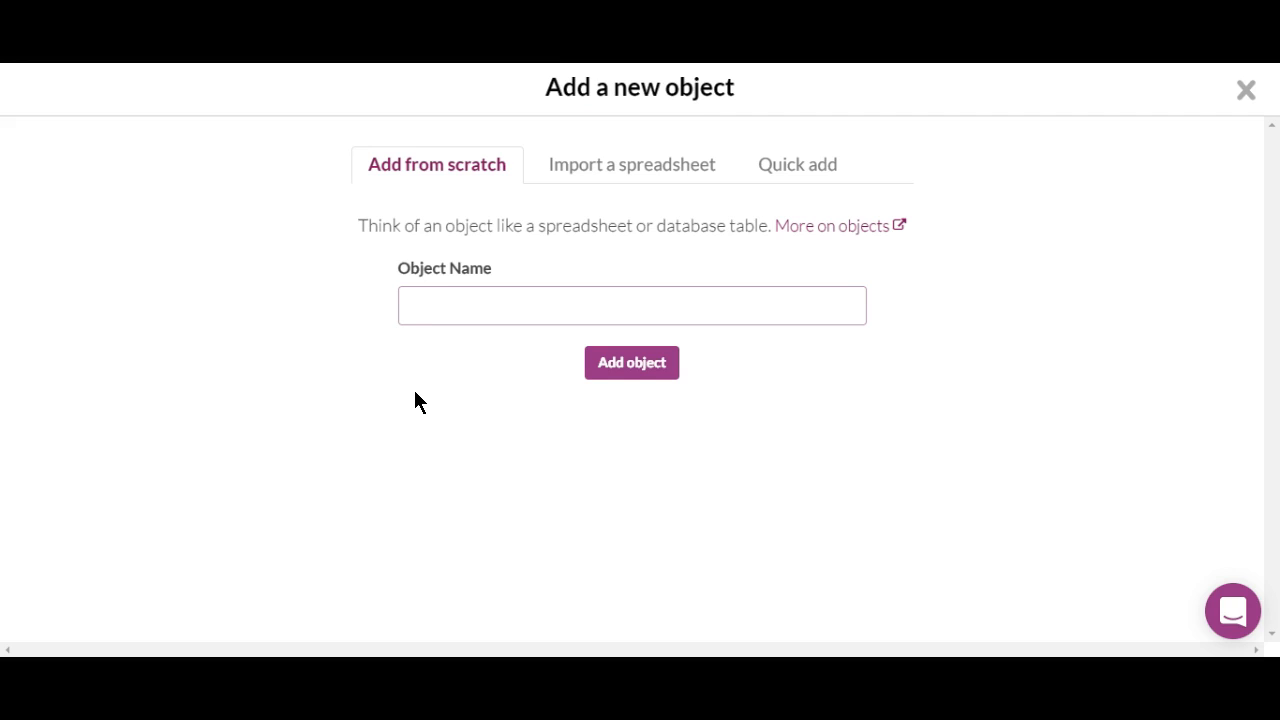
text(Appointments)
click(631, 364)
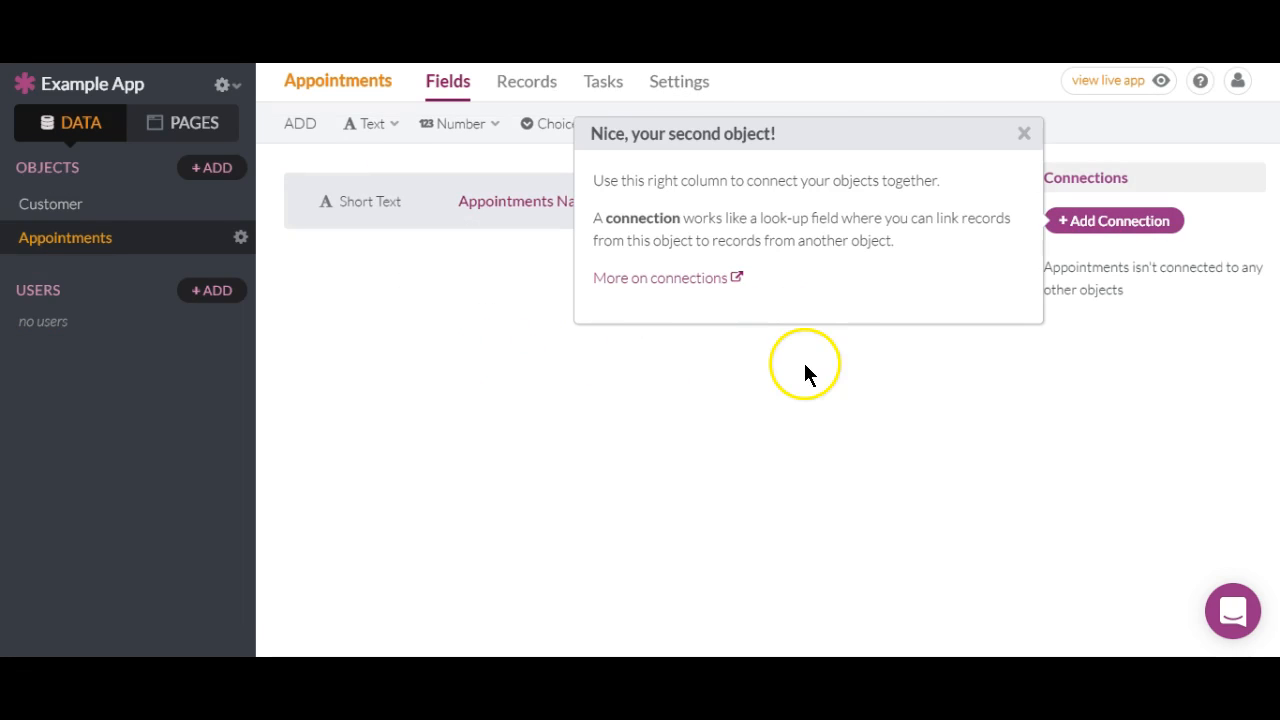
click(1027, 135)
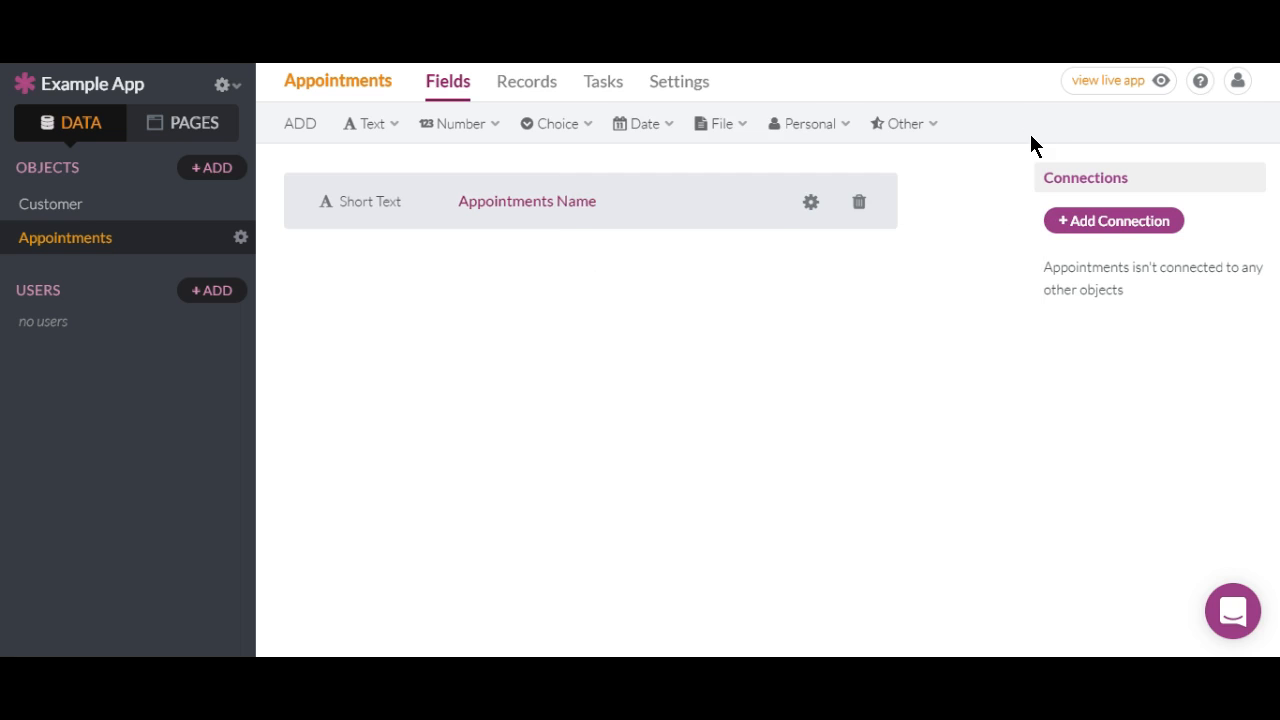
click(66, 210)
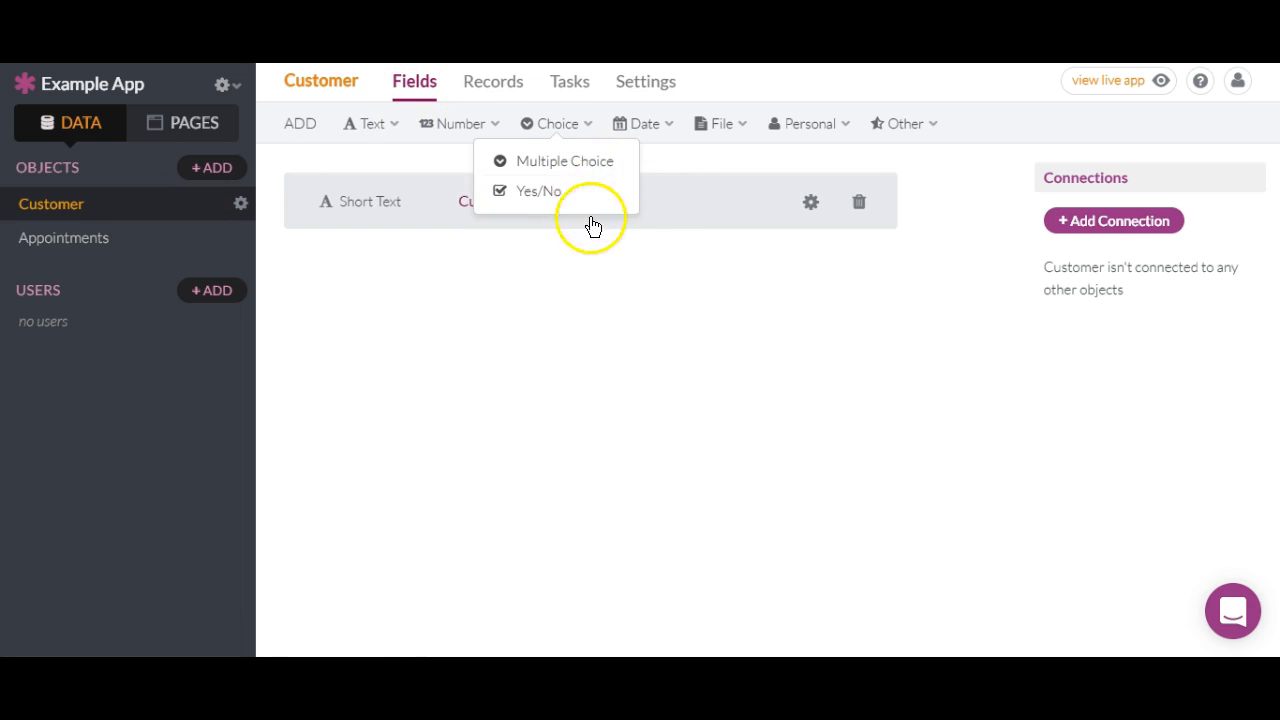
click(540, 229)
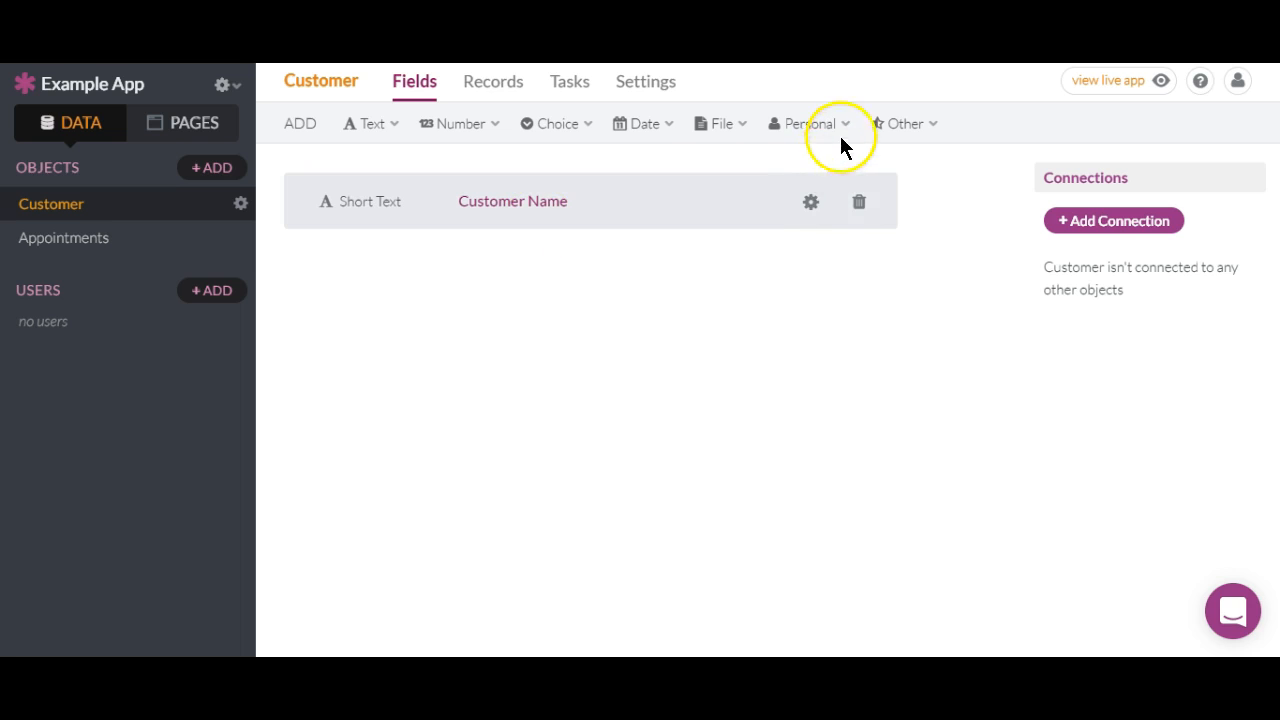
mouse_move(847, 133)
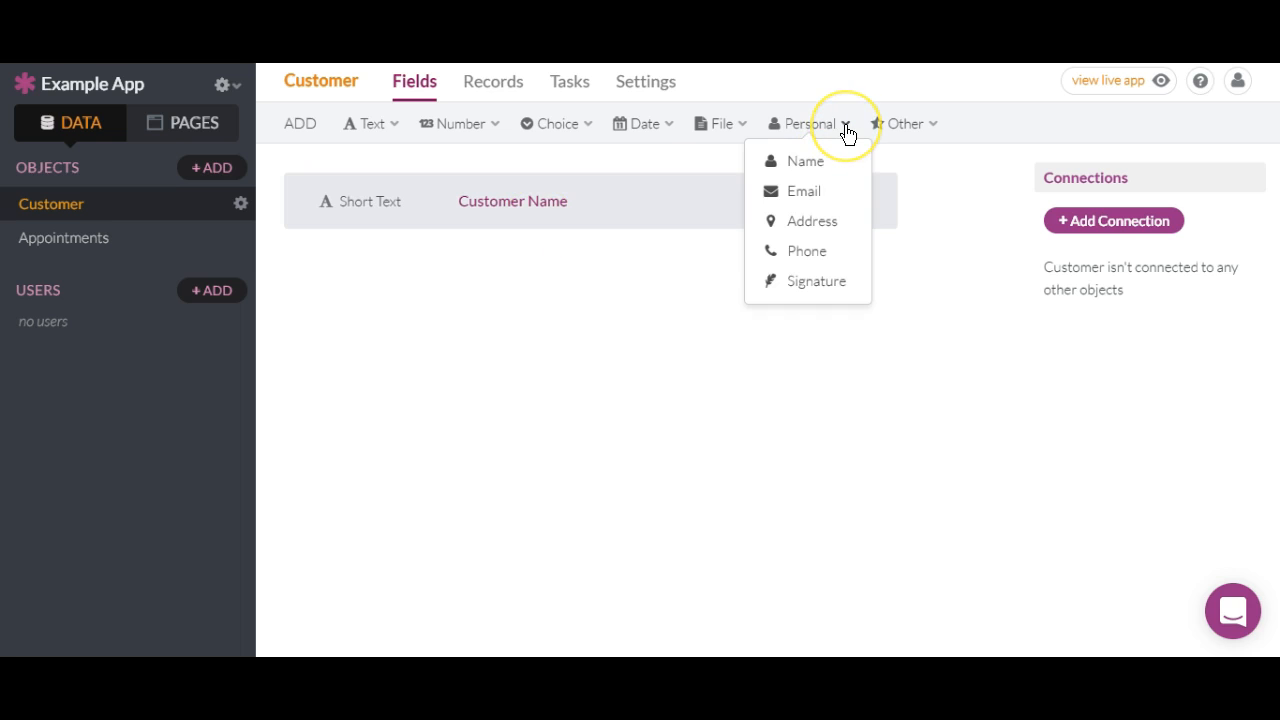
click(828, 224)
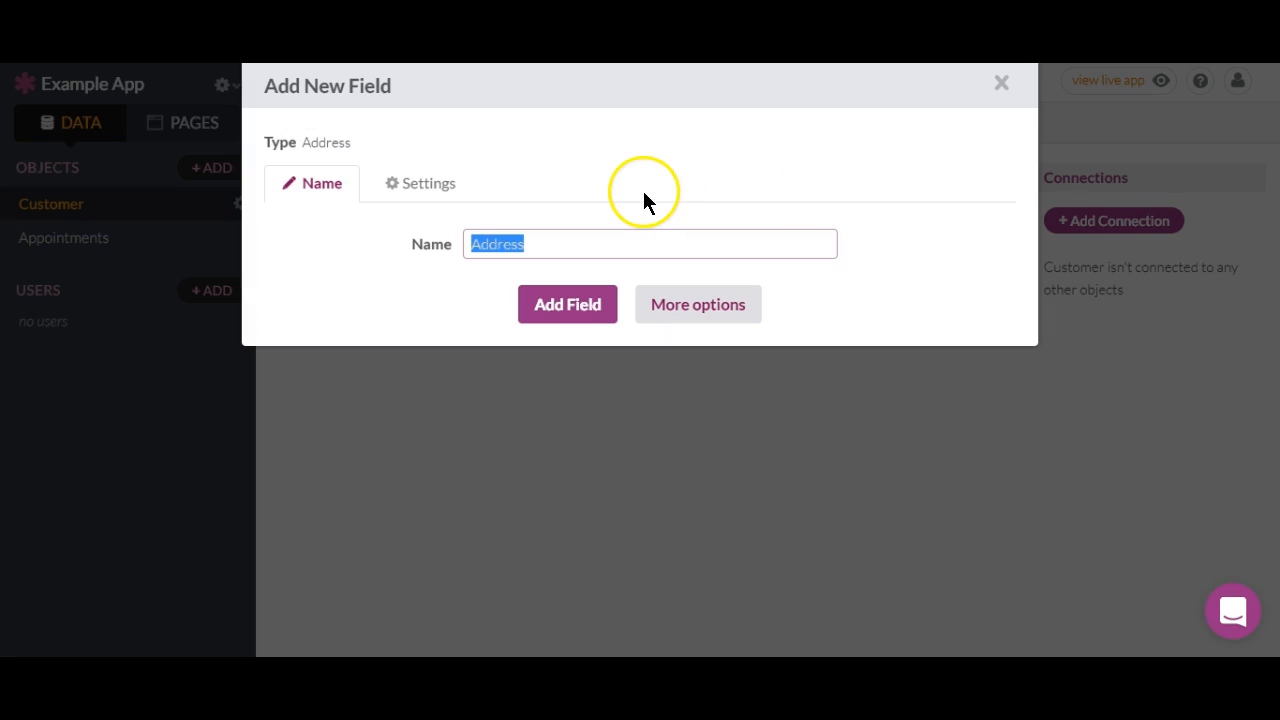
click(577, 317)
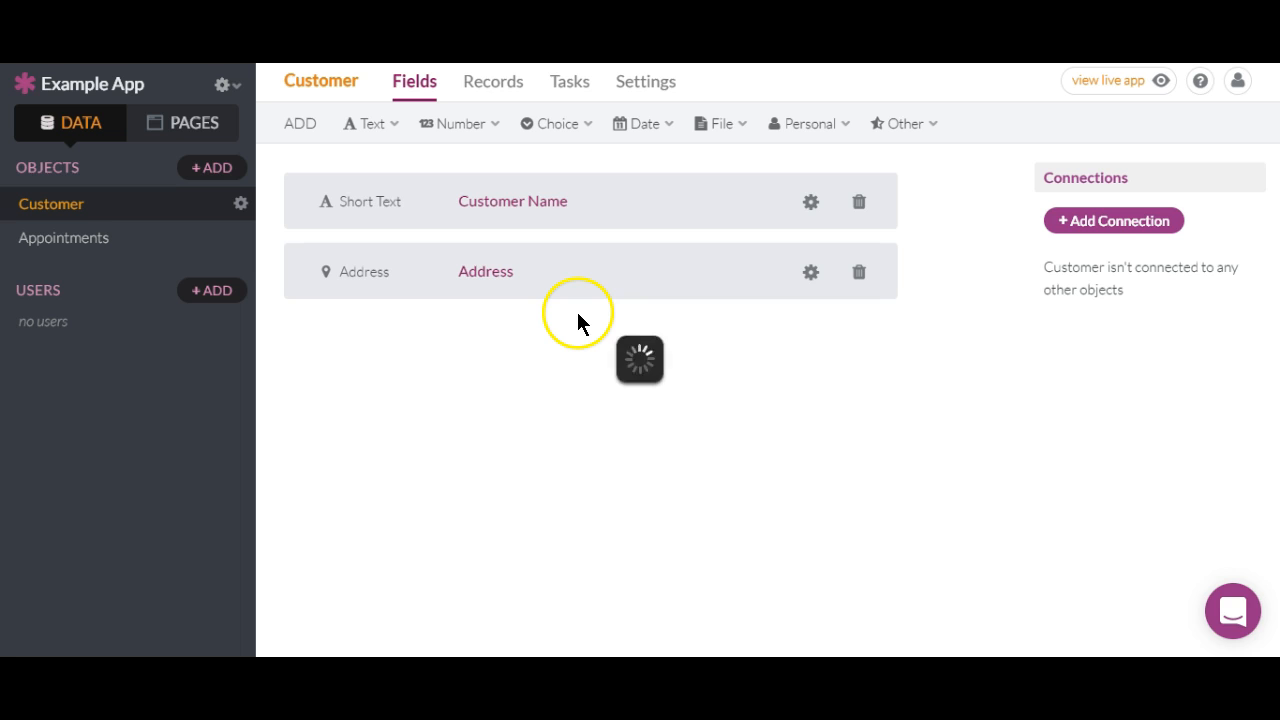
mouse_move(843, 133)
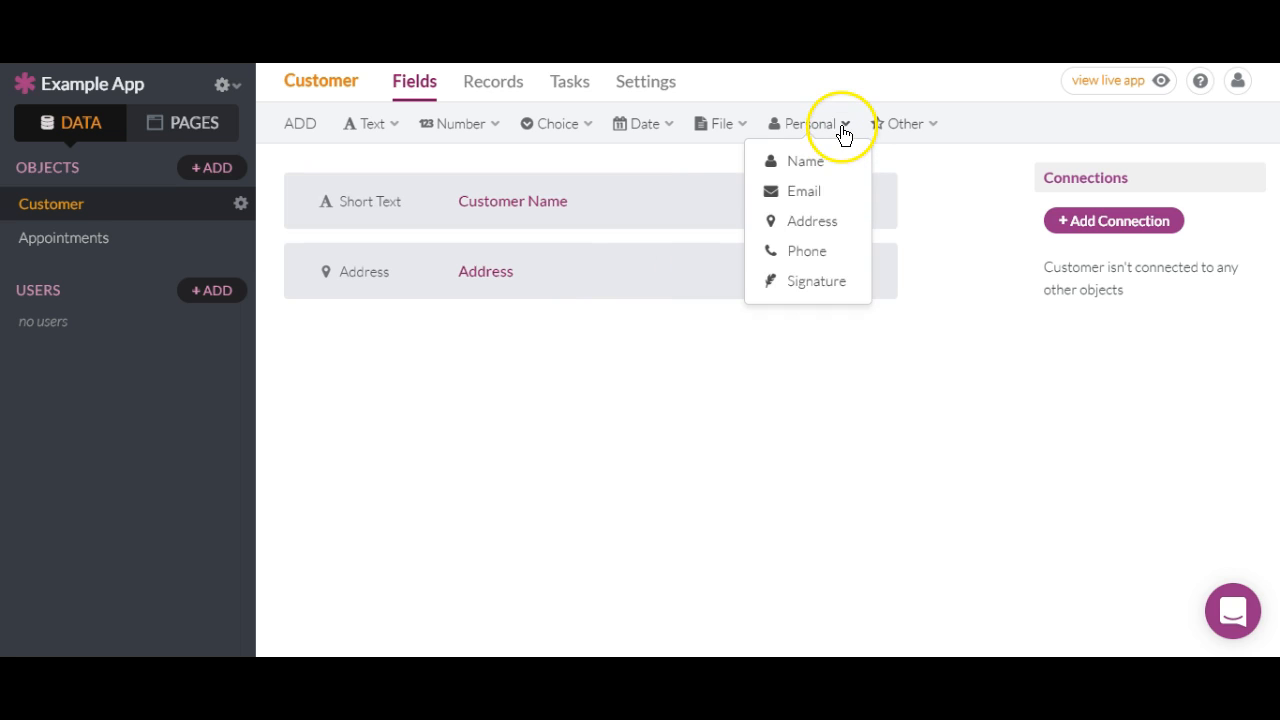
click(815, 251)
click(597, 316)
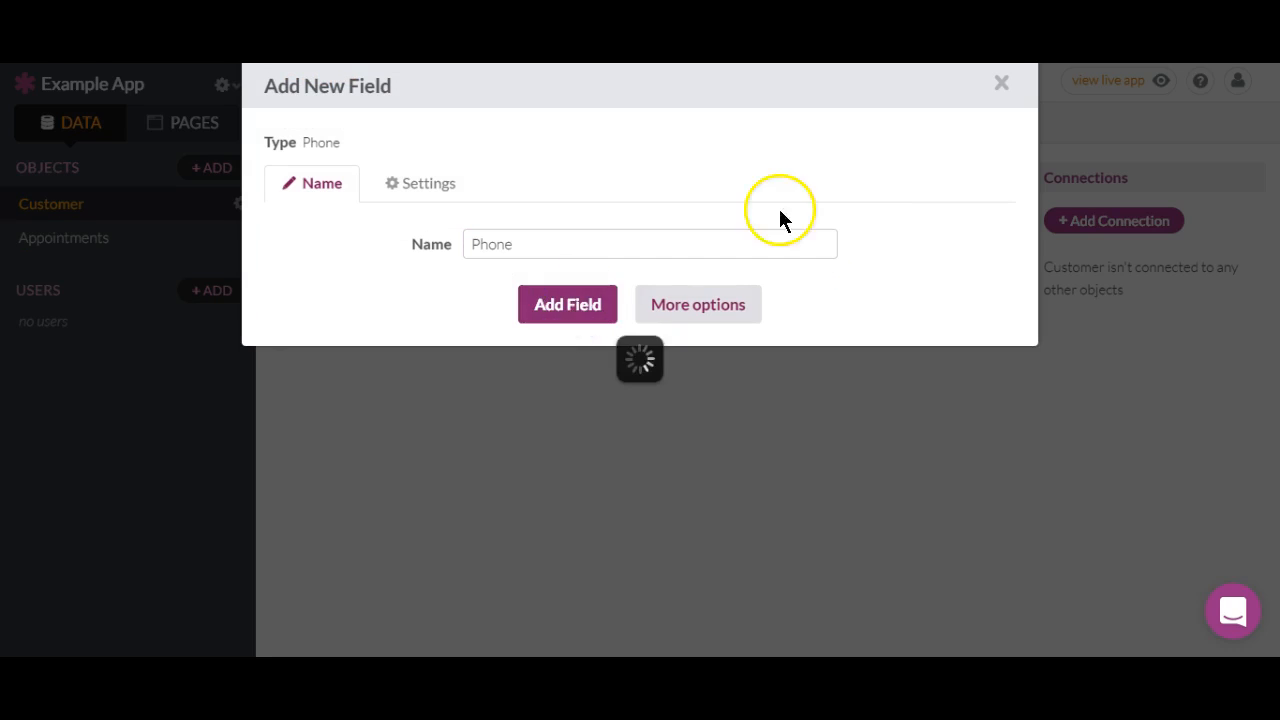
mouse_move(860, 141)
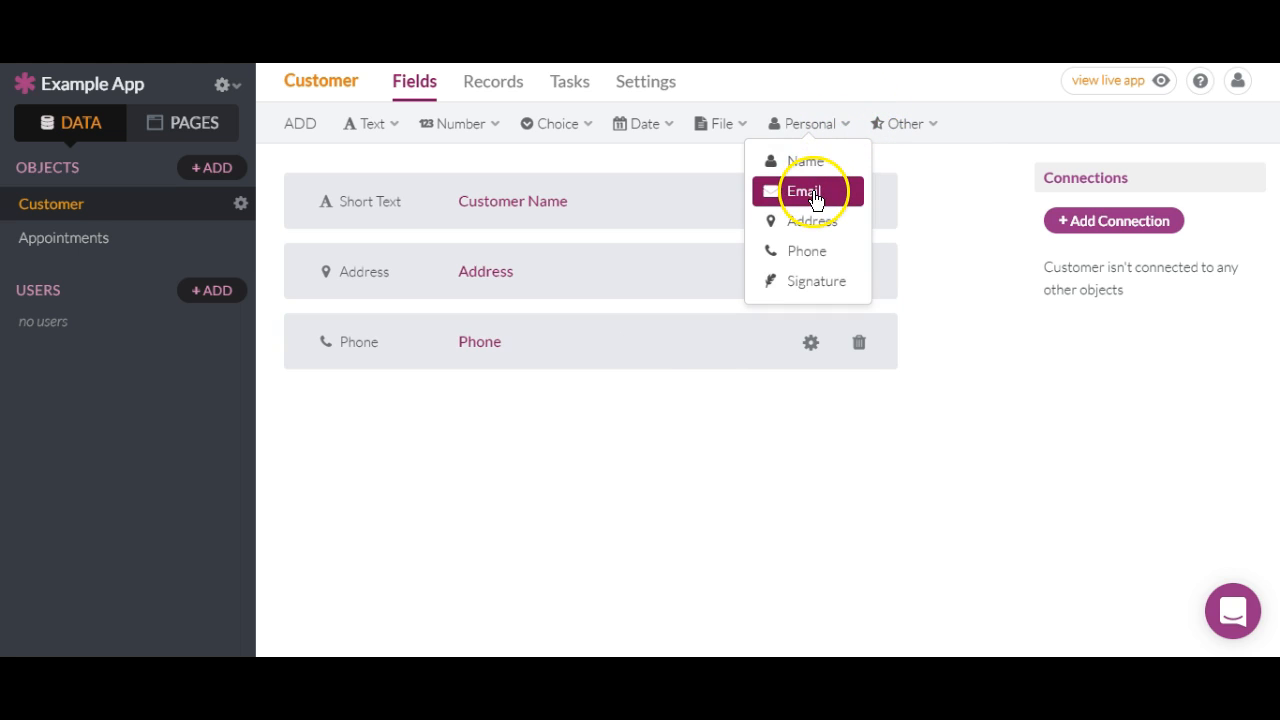
click(813, 193)
click(597, 314)
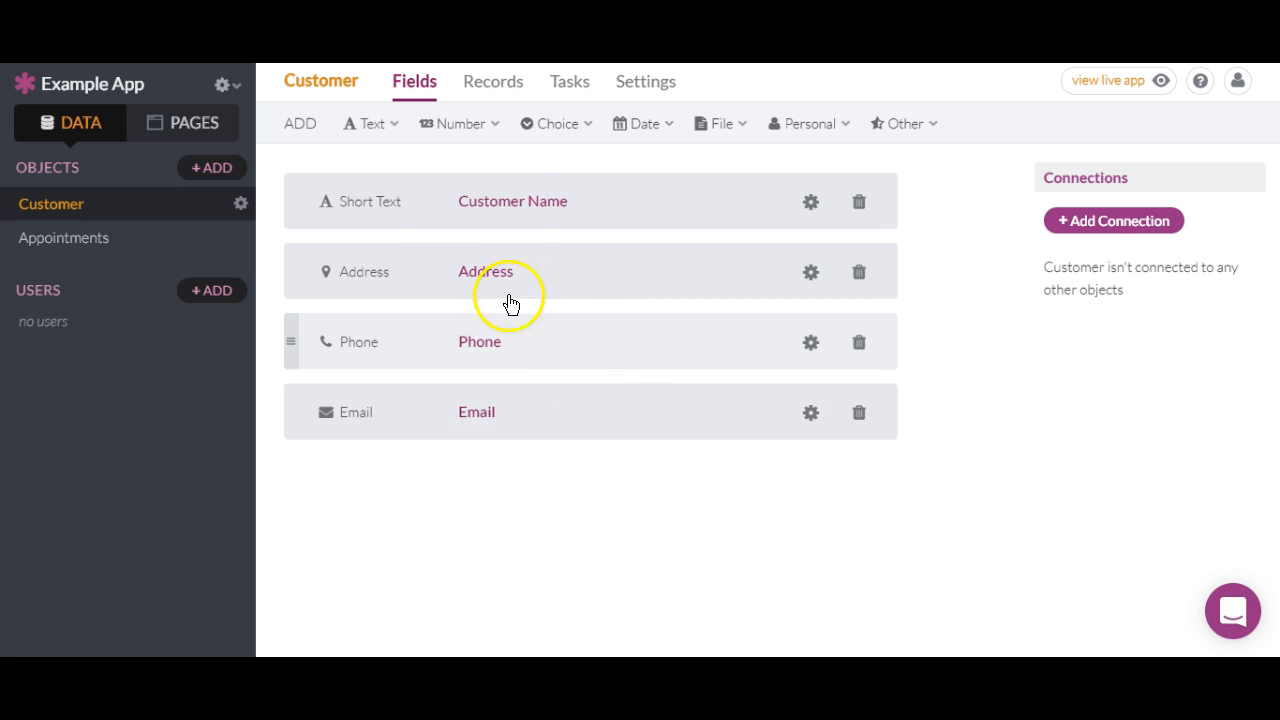
mouse_move(391, 135)
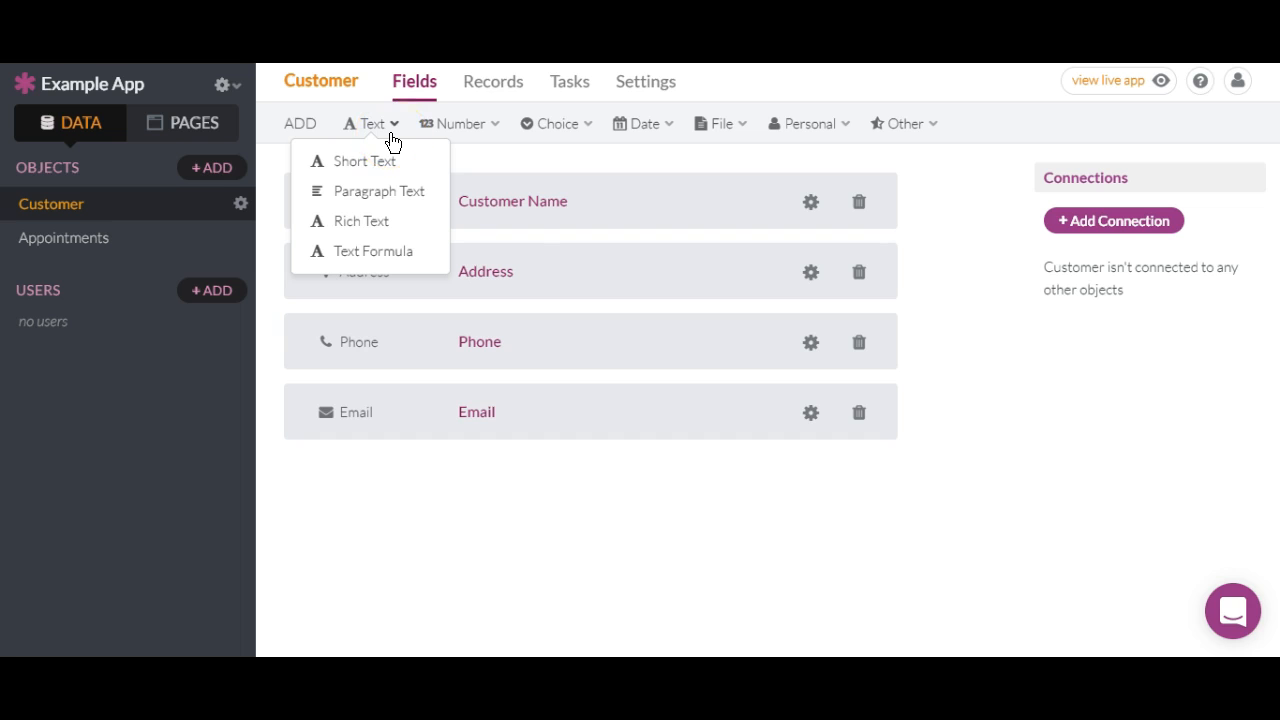
mouse_move(469, 137)
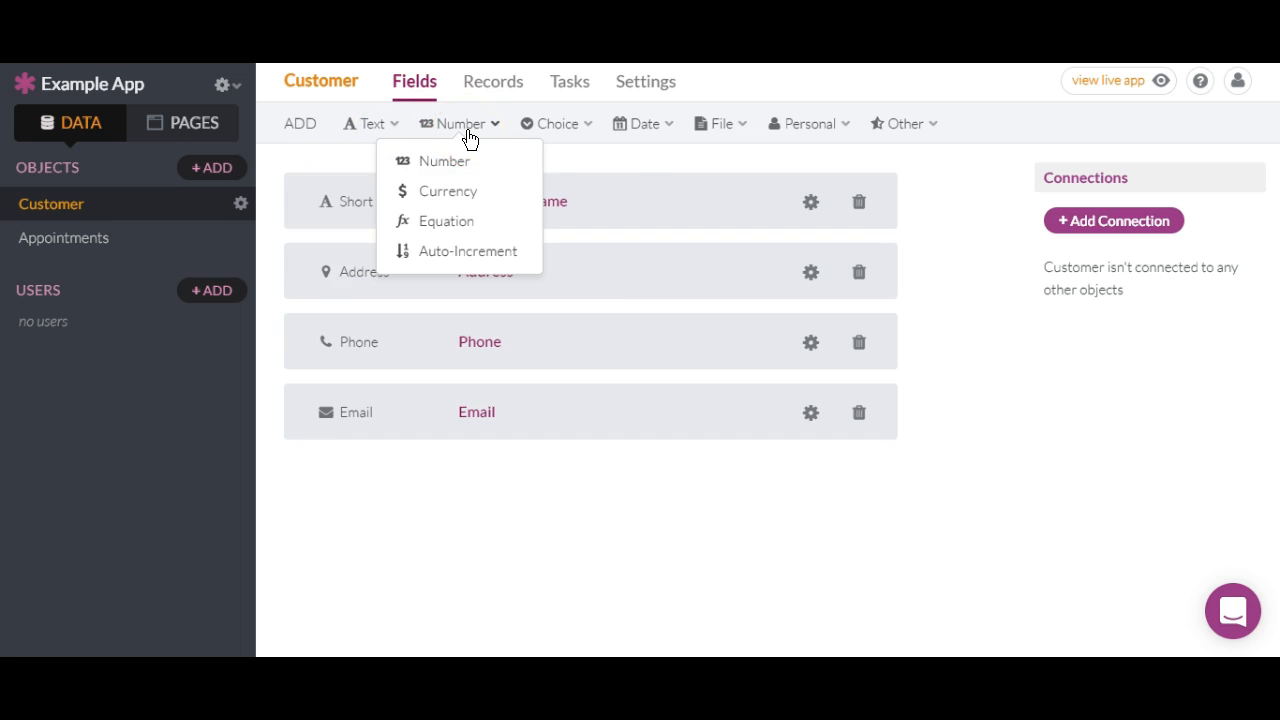
mouse_move(586, 130)
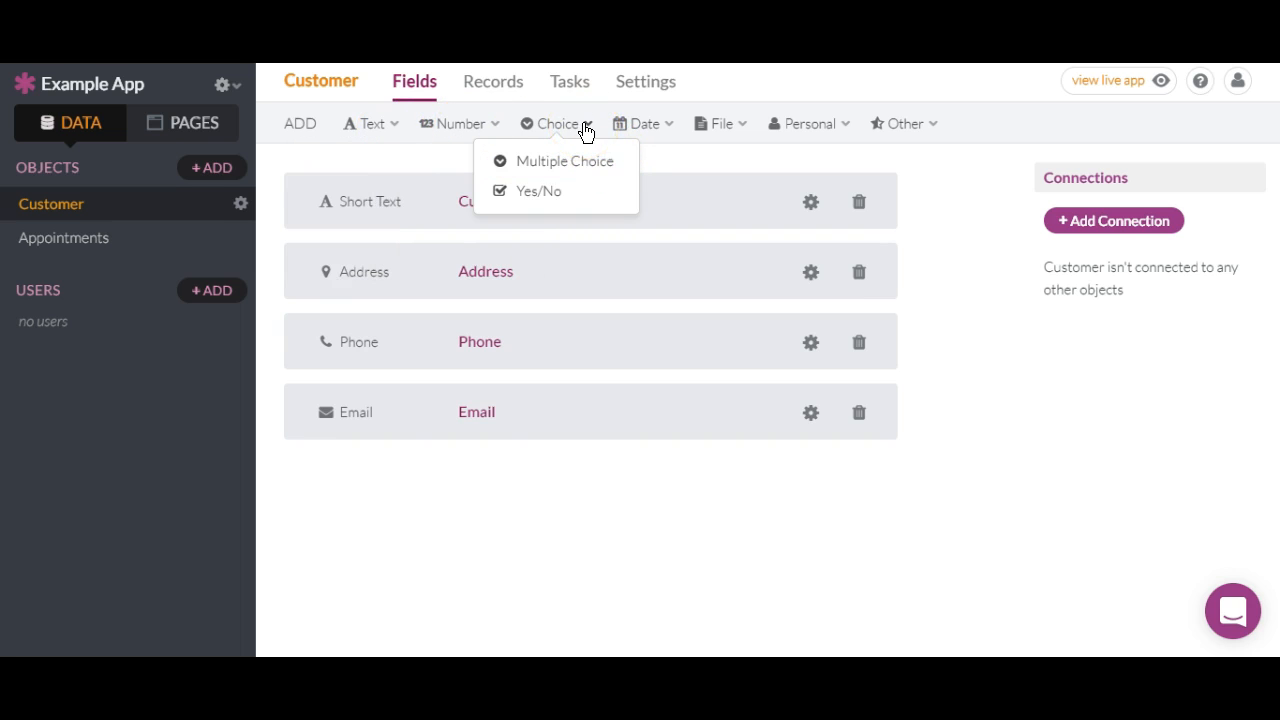
click(656, 125)
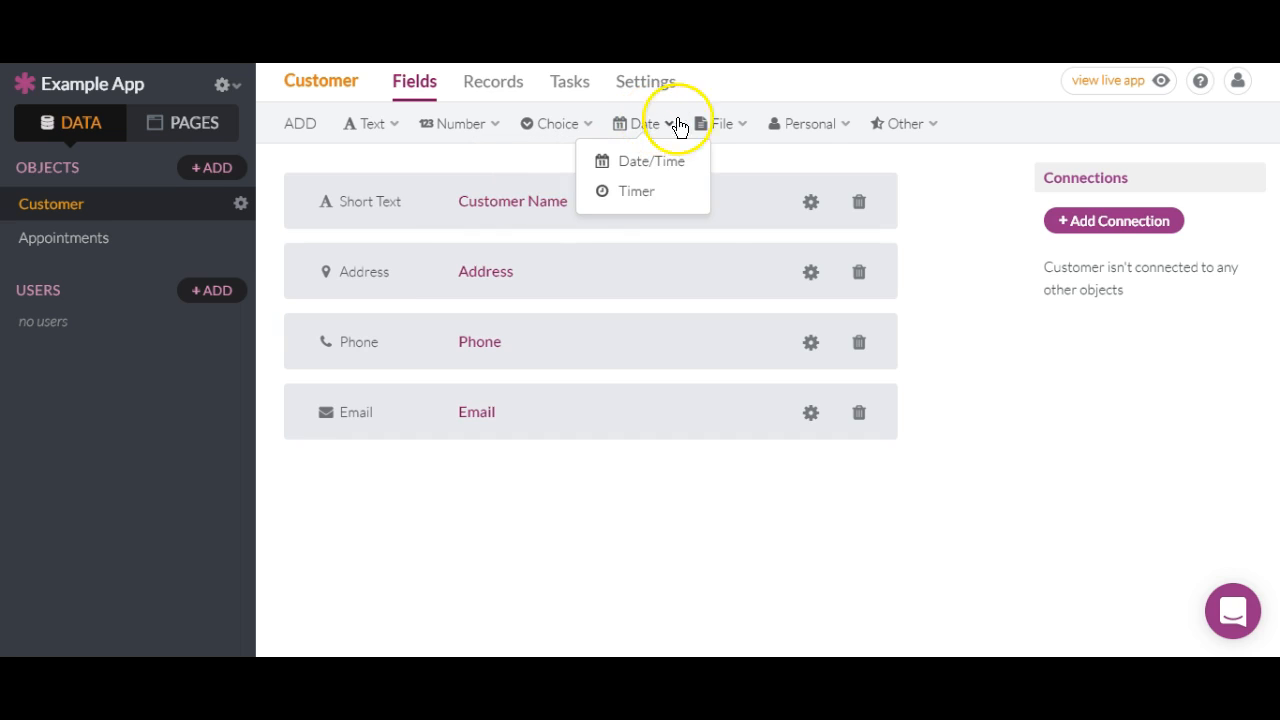
click(725, 124)
click(801, 127)
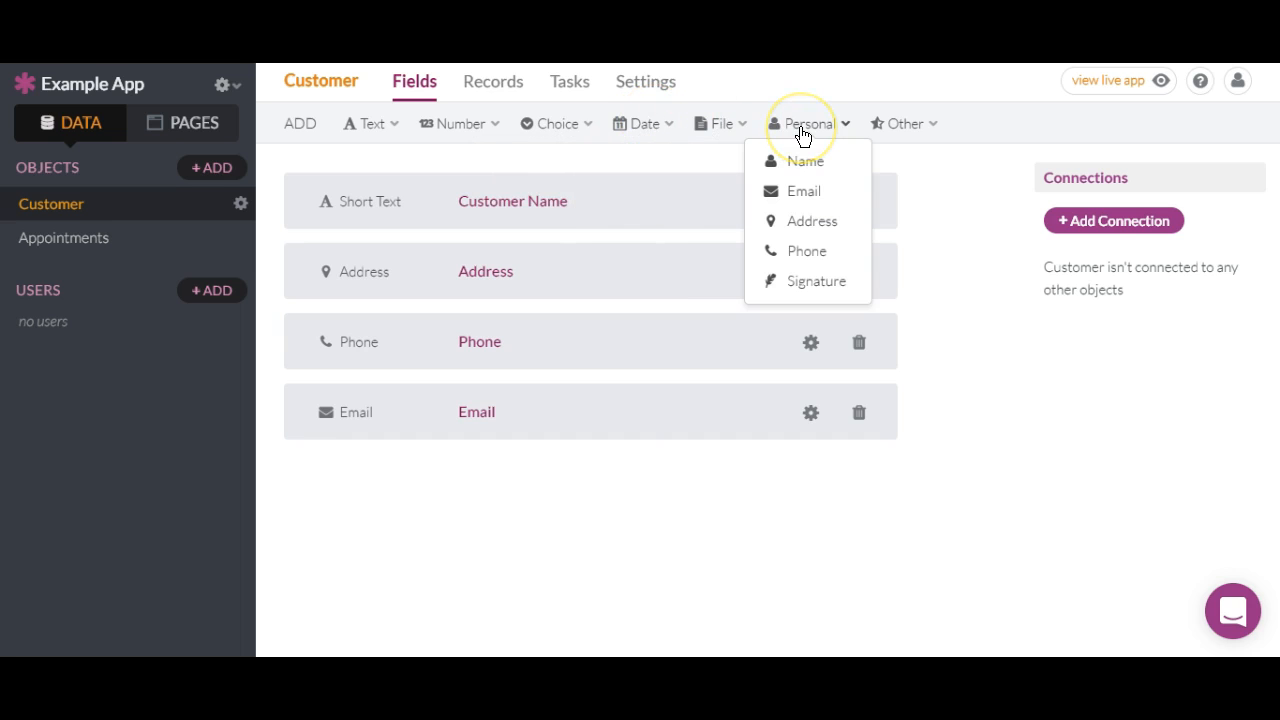
click(900, 127)
click(900, 127)
click(900, 127)
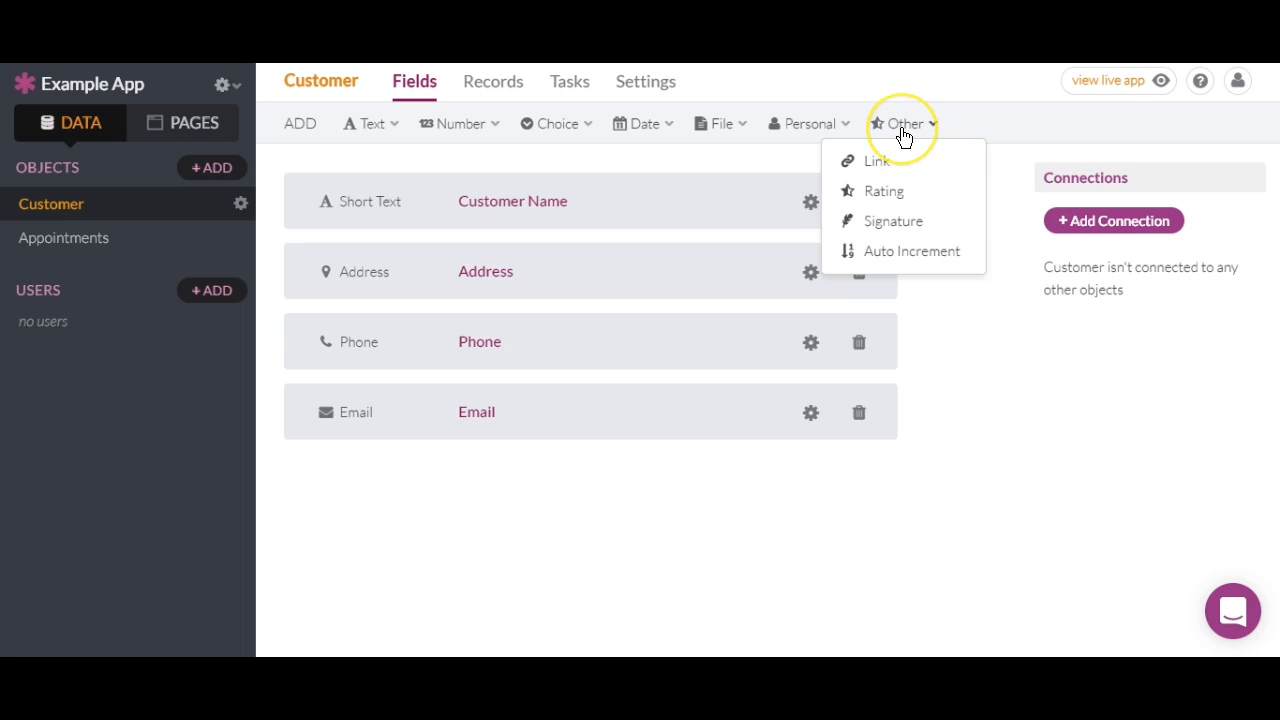
click(548, 138)
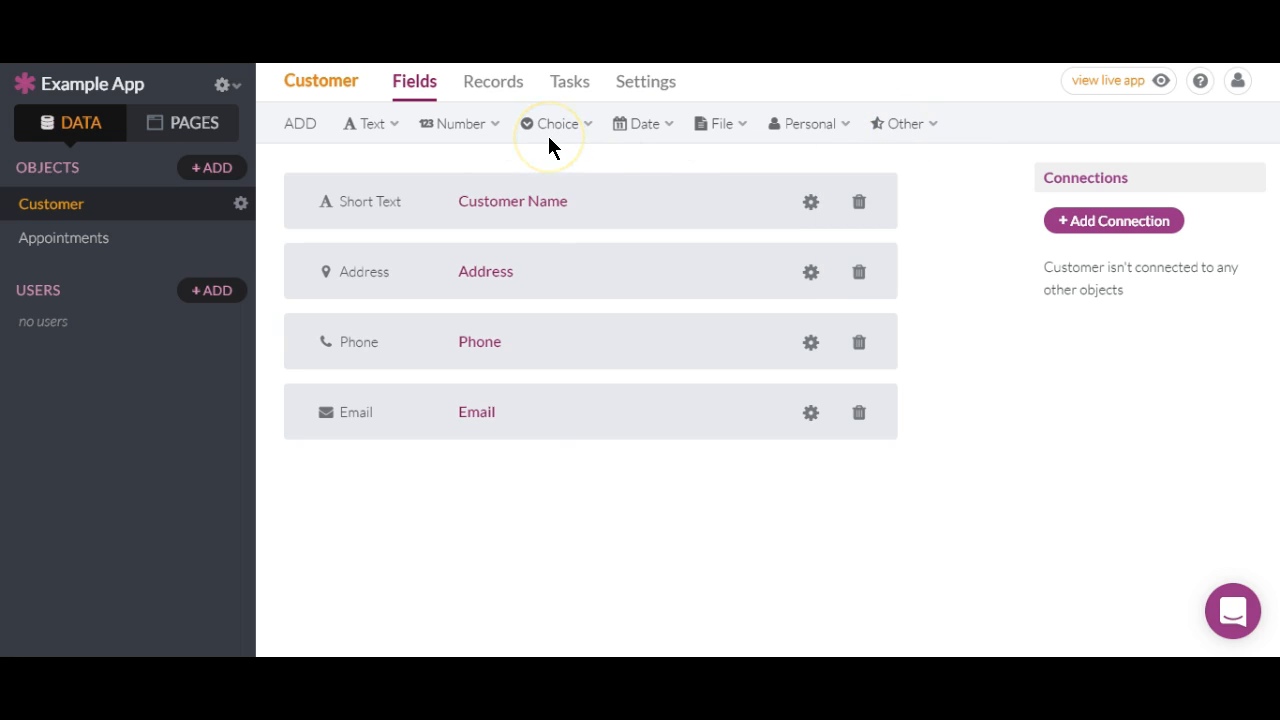
click(548, 138)
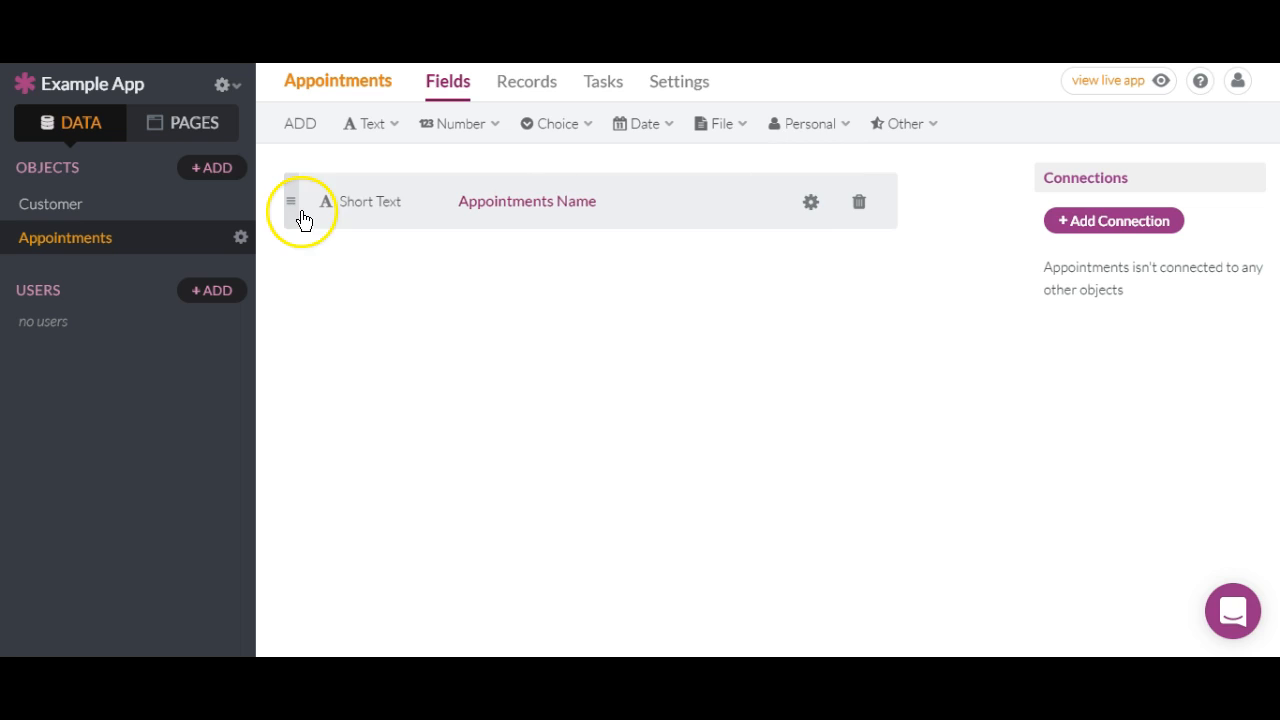
Add a Date/Time field named 'Appointment Date/Time' and delete the default Appointments Name field.
click(669, 143)
click(666, 164)
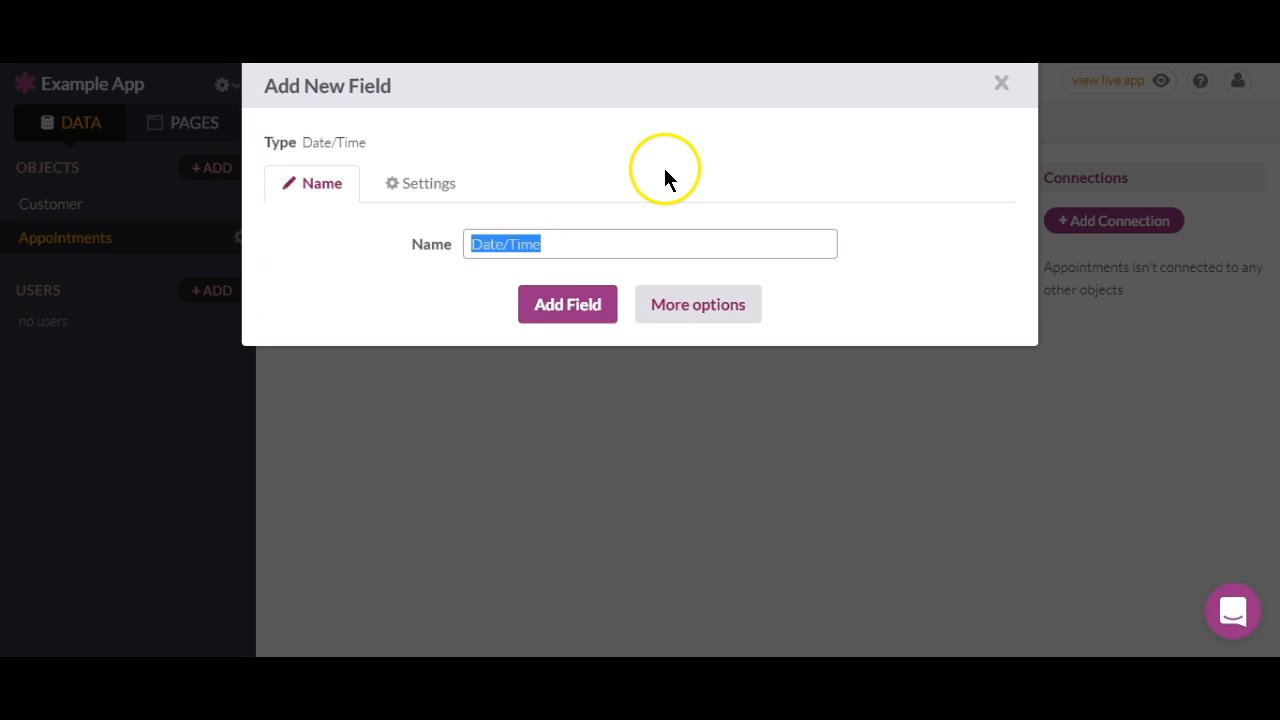
click(585, 308)
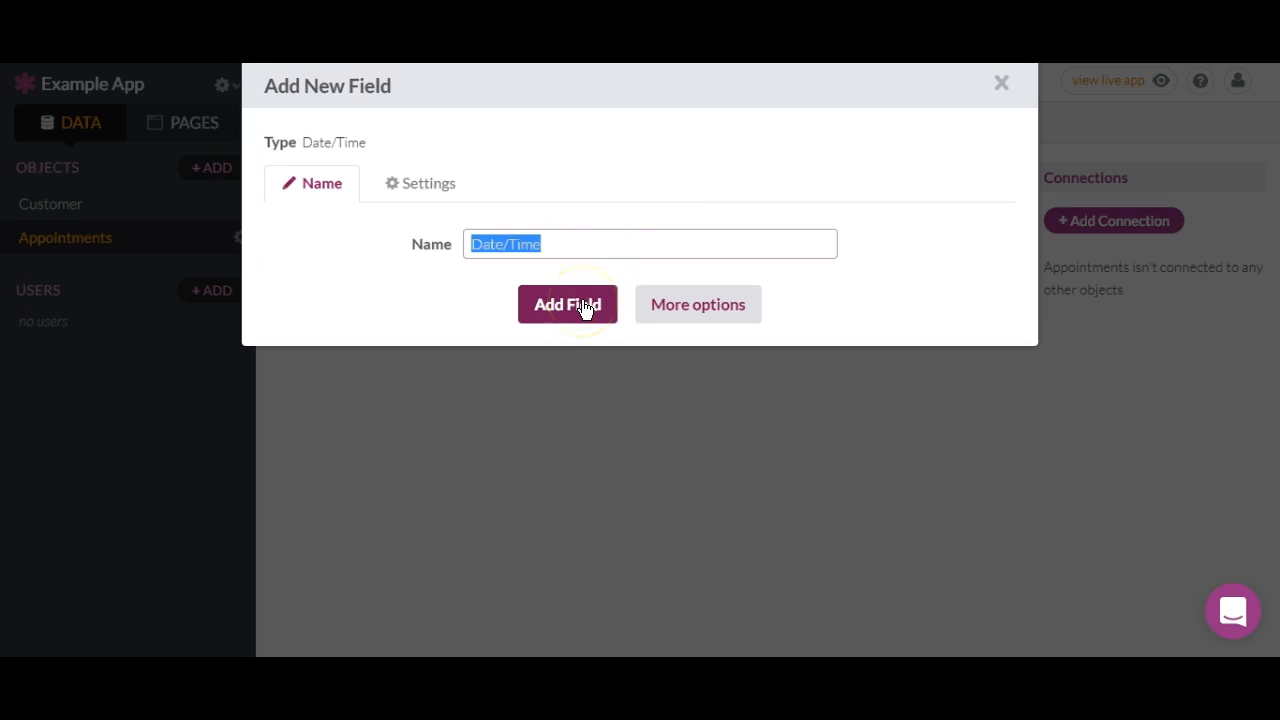
click(474, 246)
text(Appointment)
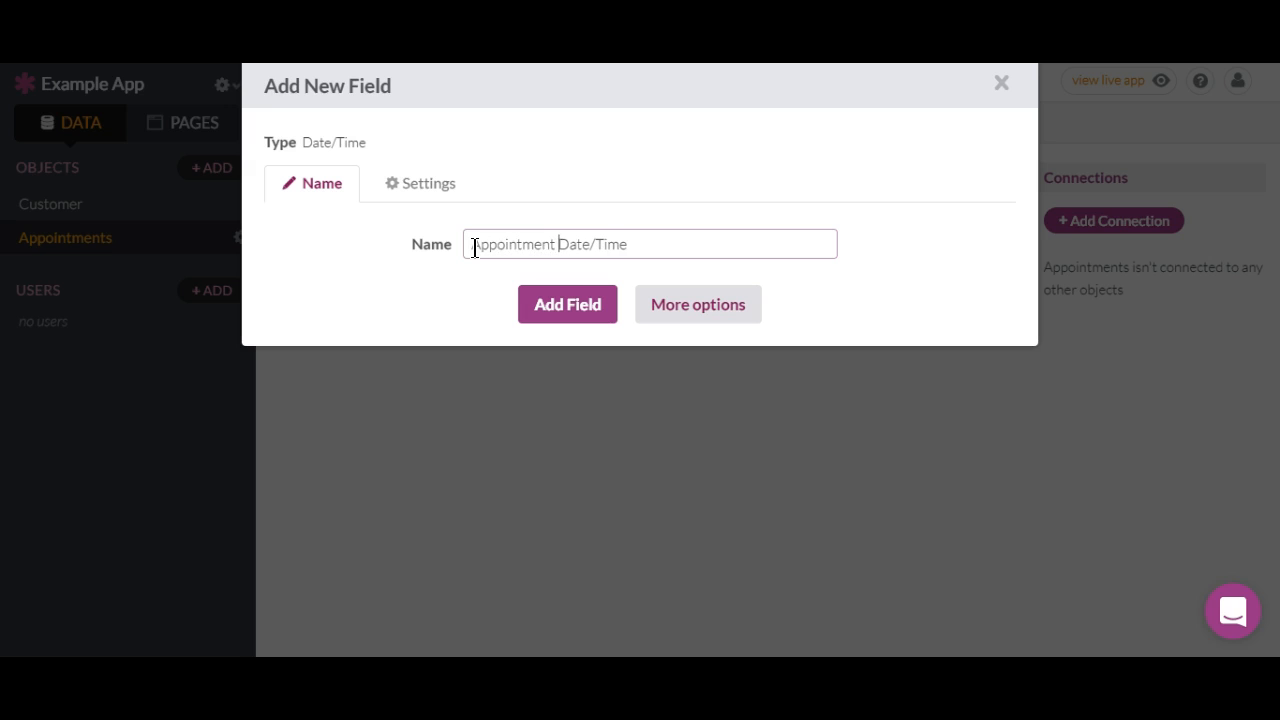
click(563, 302)
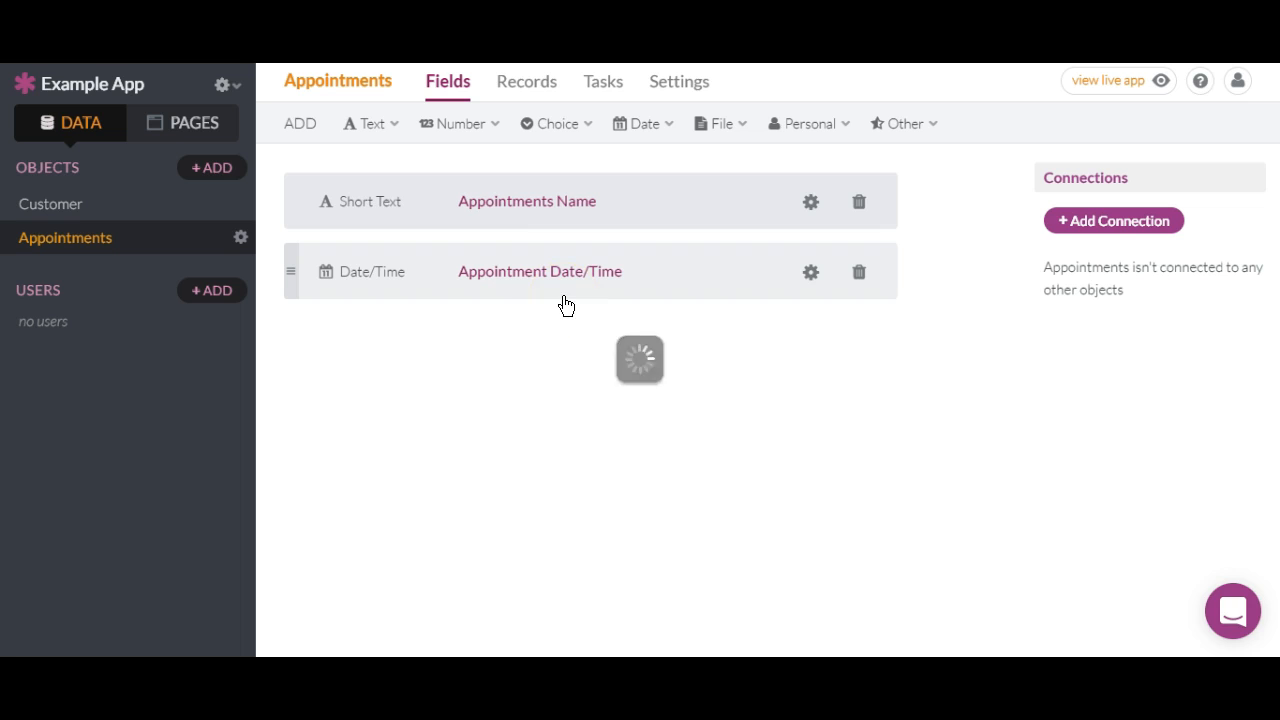
click(859, 204)
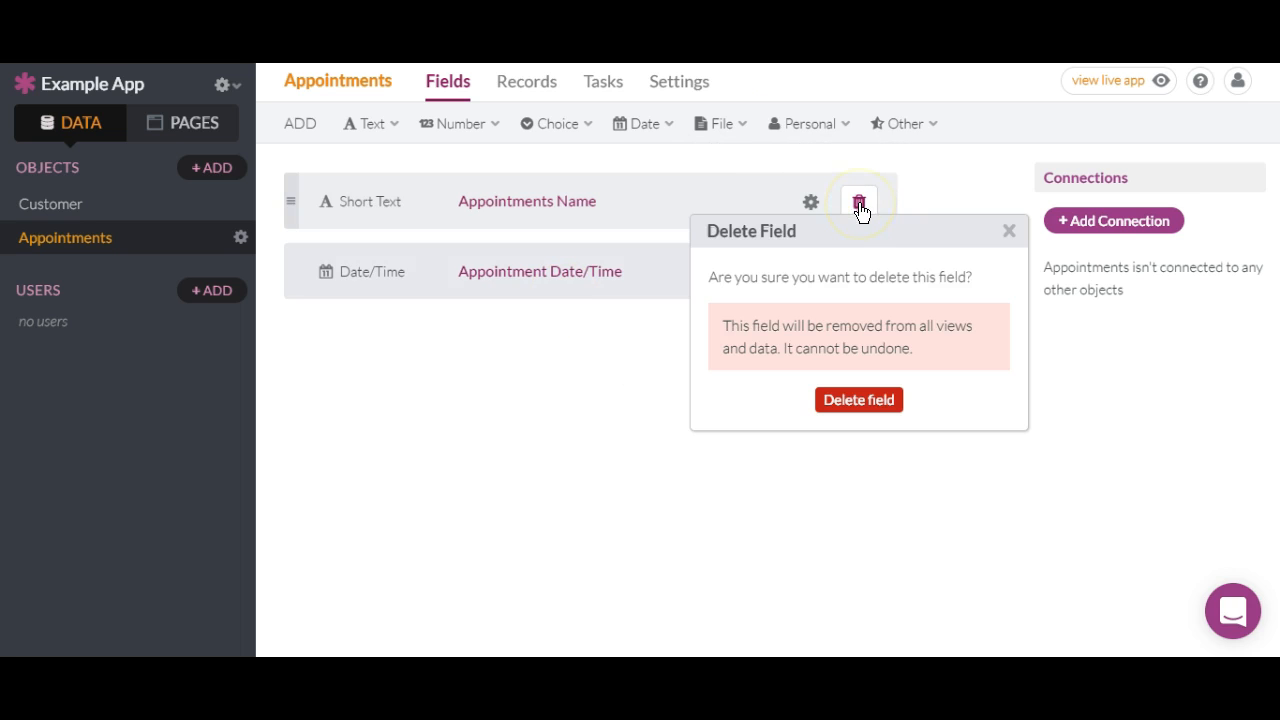
click(843, 400)
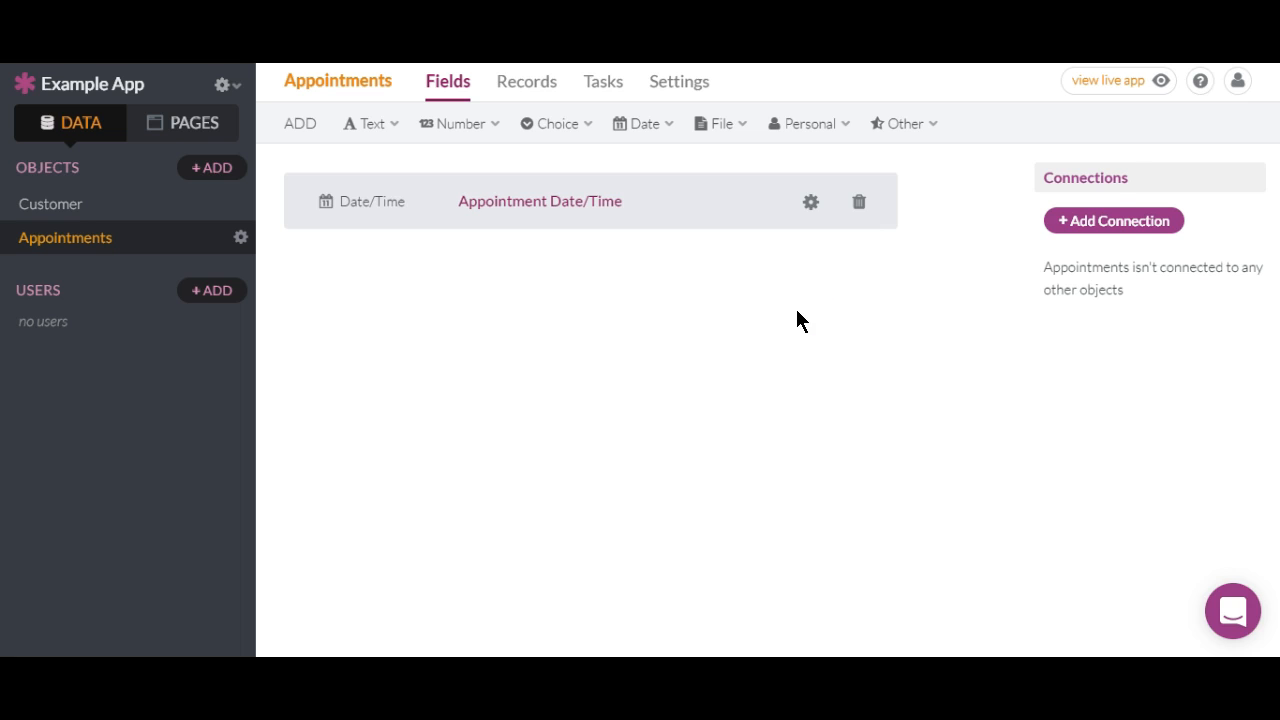
Add a connection from Appointments to Customer: one customer, many appointments.
click(1079, 221)
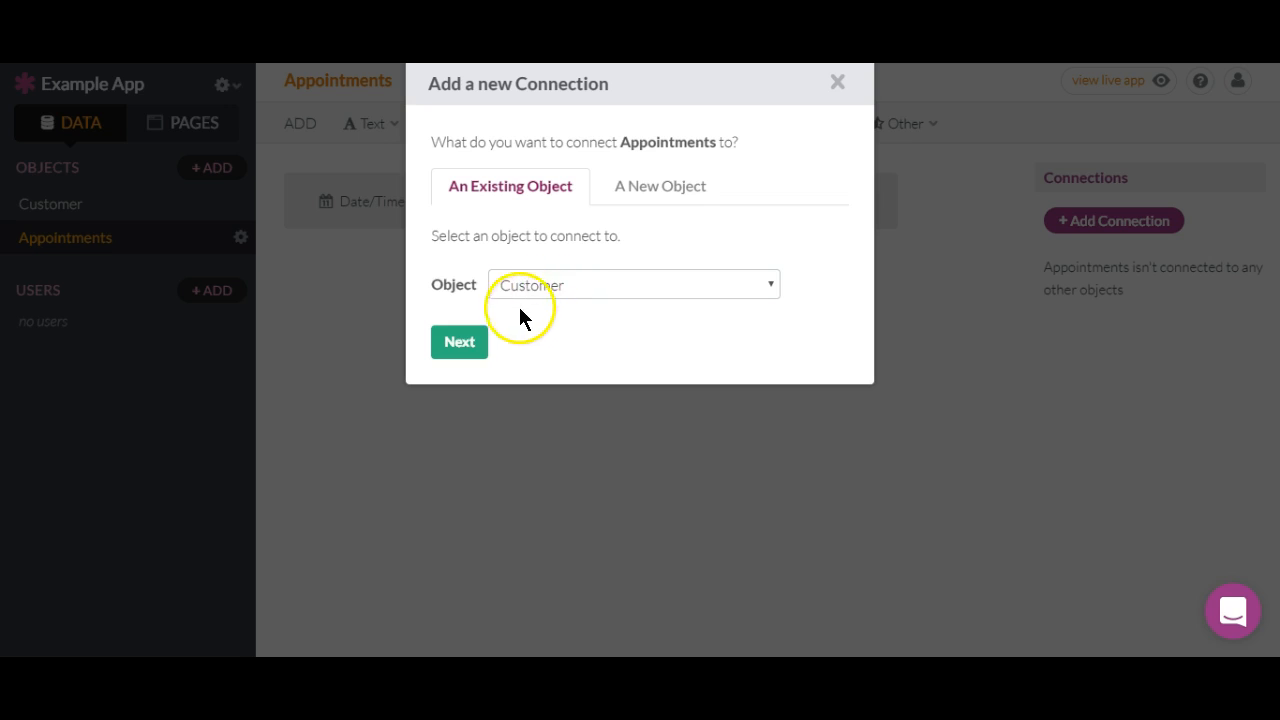
click(468, 340)
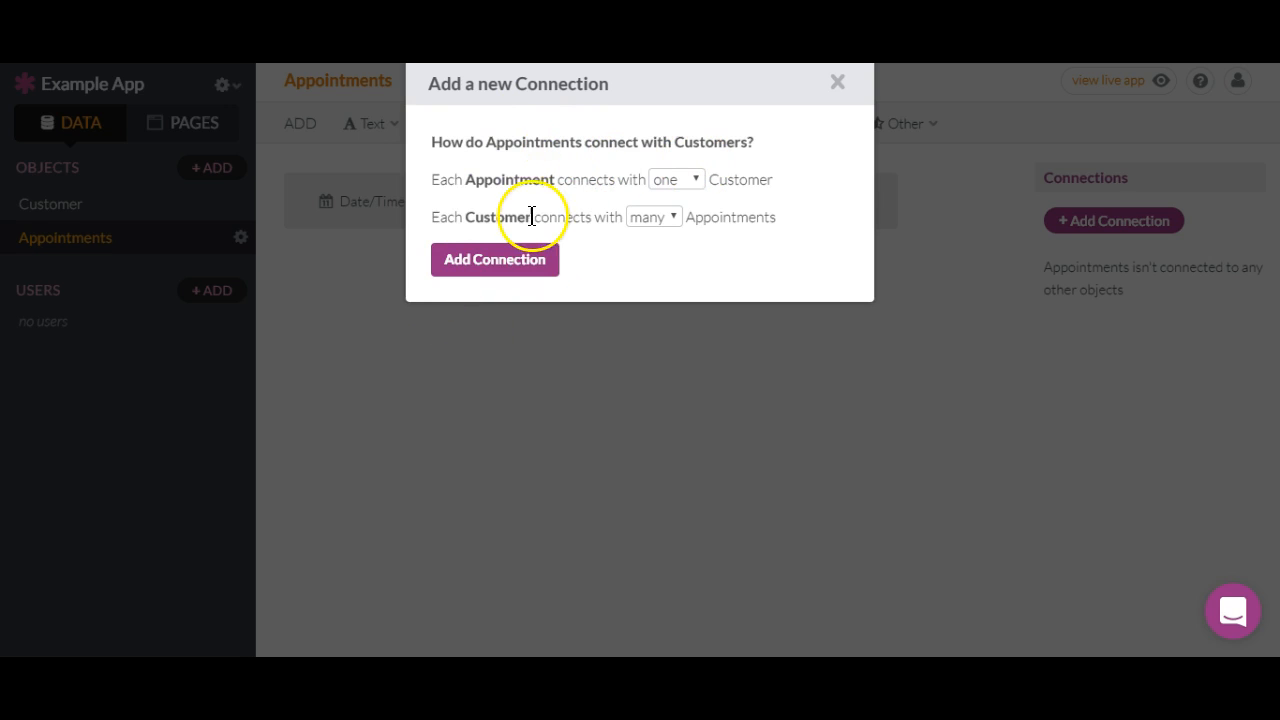
click(487, 263)
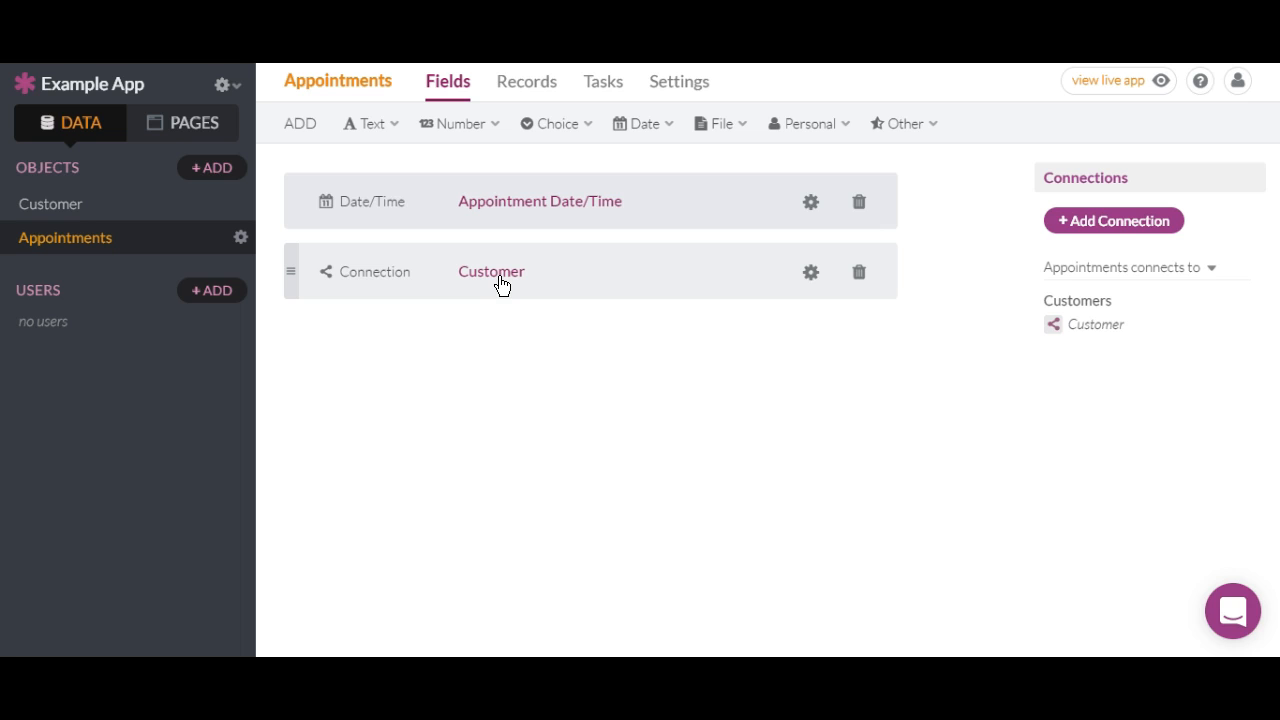
click(395, 290)
click(381, 270)
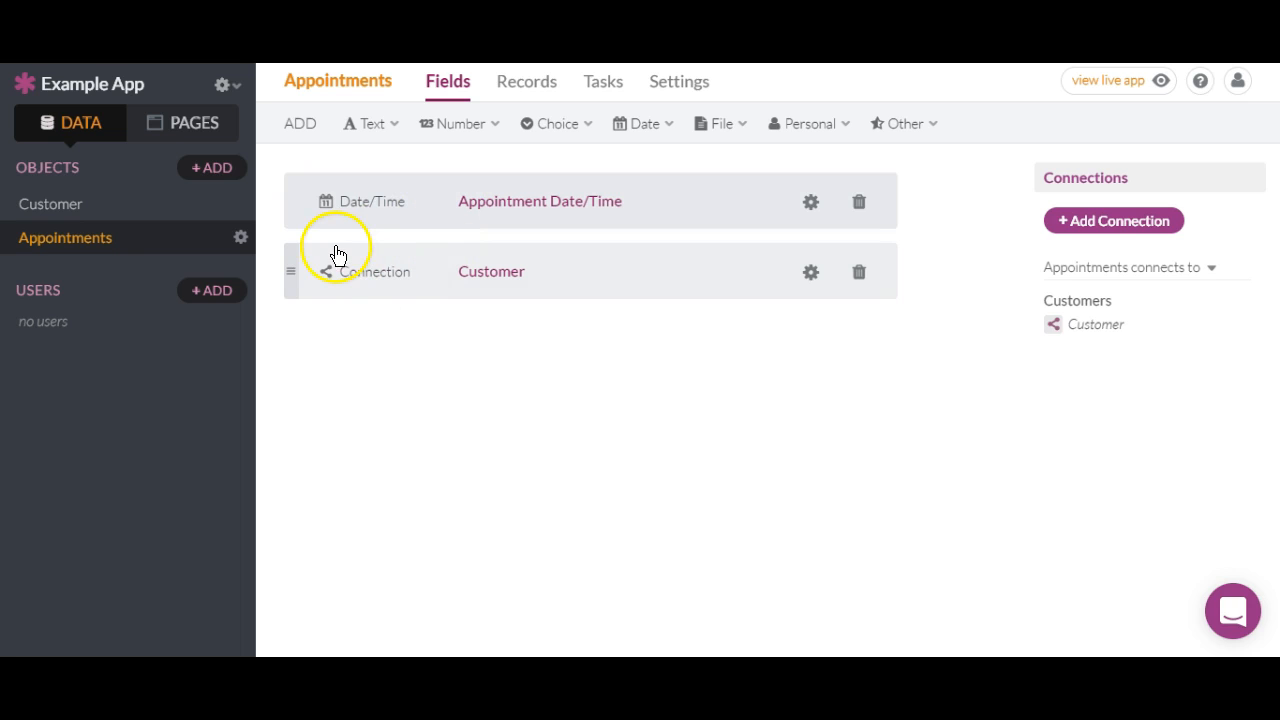
Go to the Pages section and begin adding the app's first page.
click(98, 207)
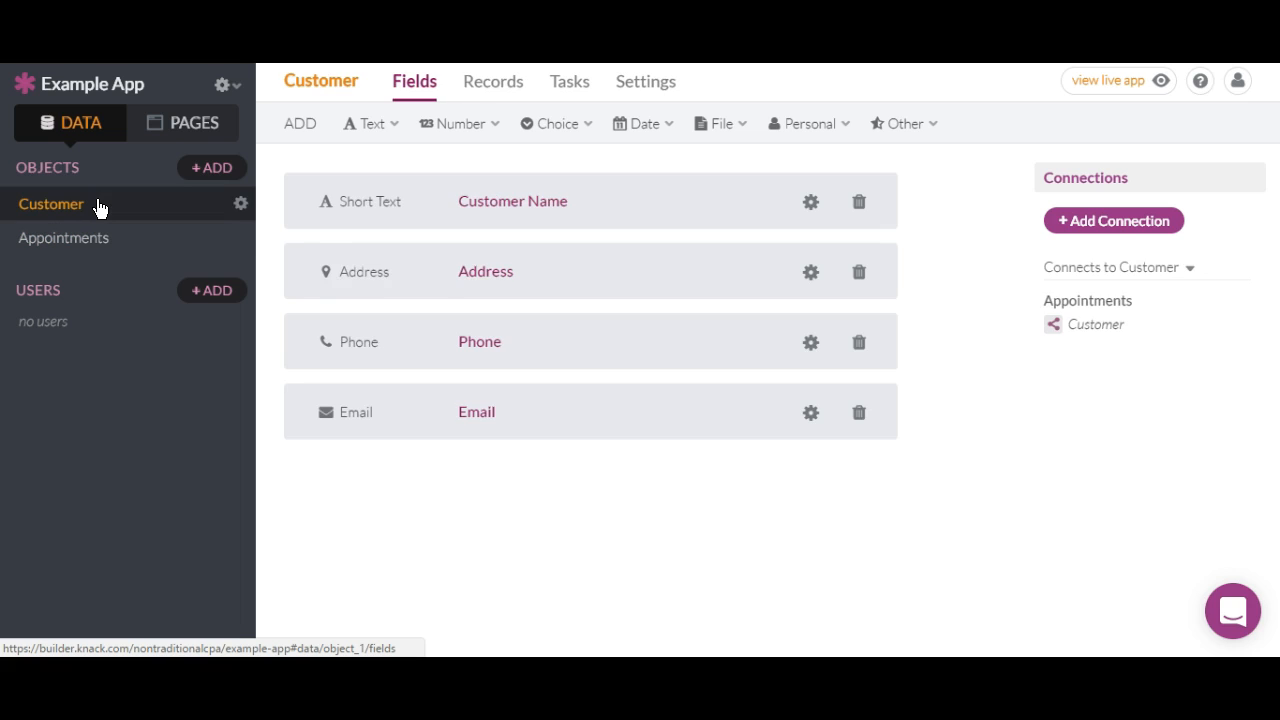
click(162, 120)
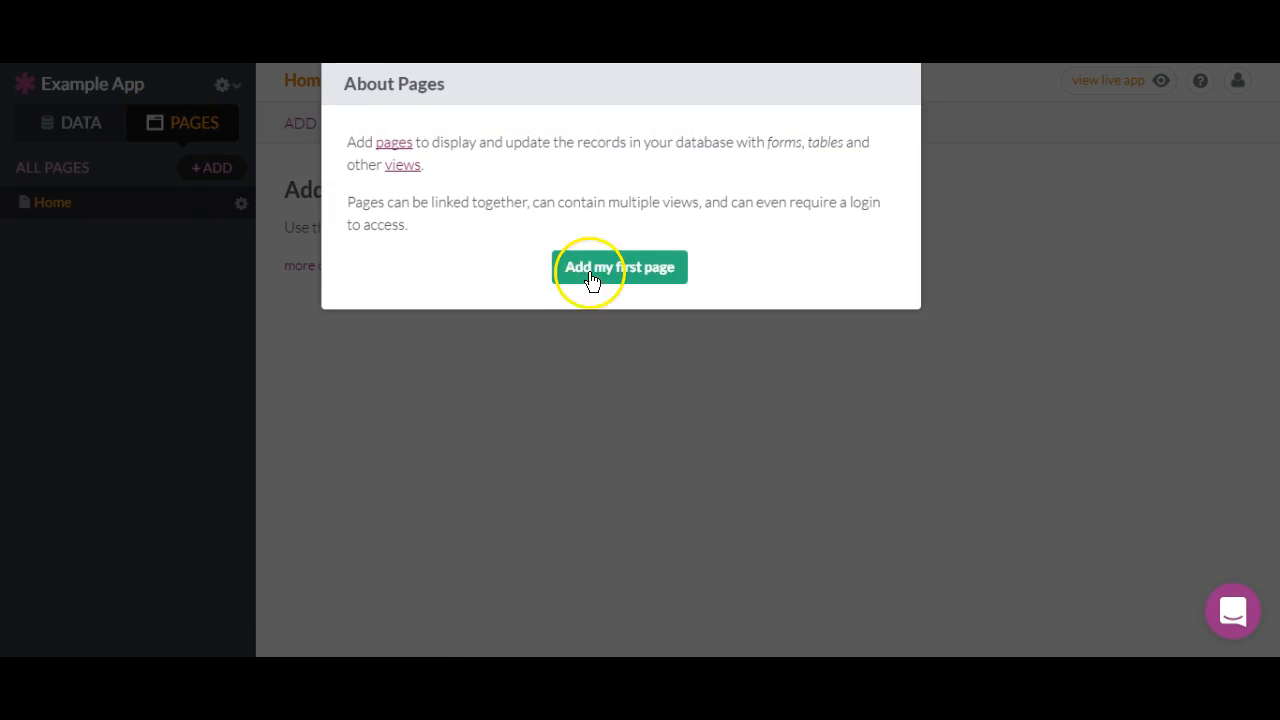
click(604, 269)
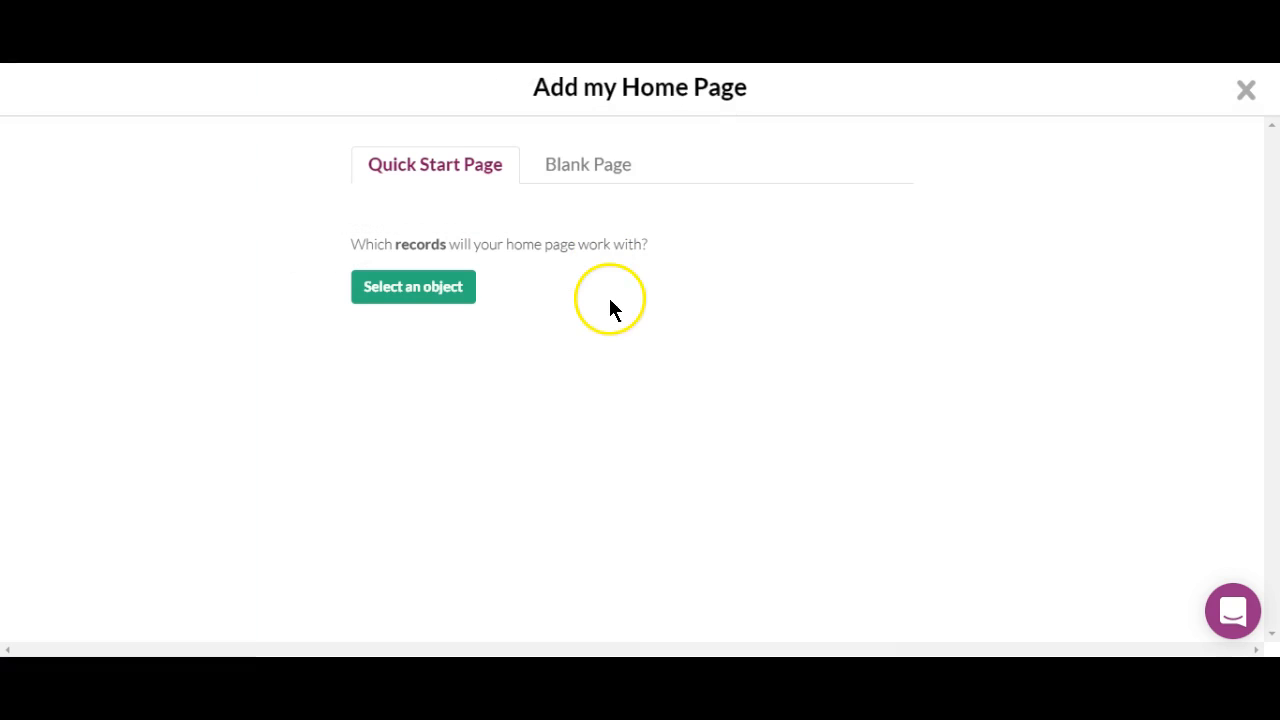
Base the home page on Appointments, keeping the Add Appointment menu and appointments table.
click(432, 290)
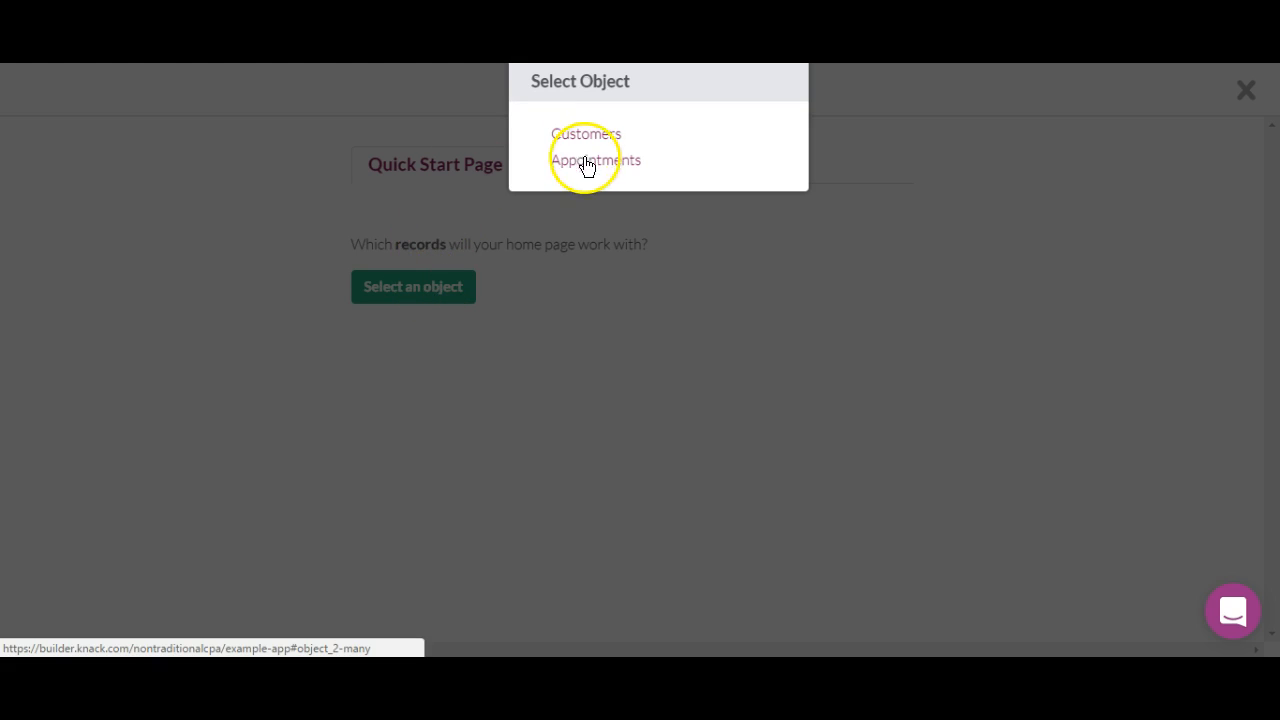
click(578, 165)
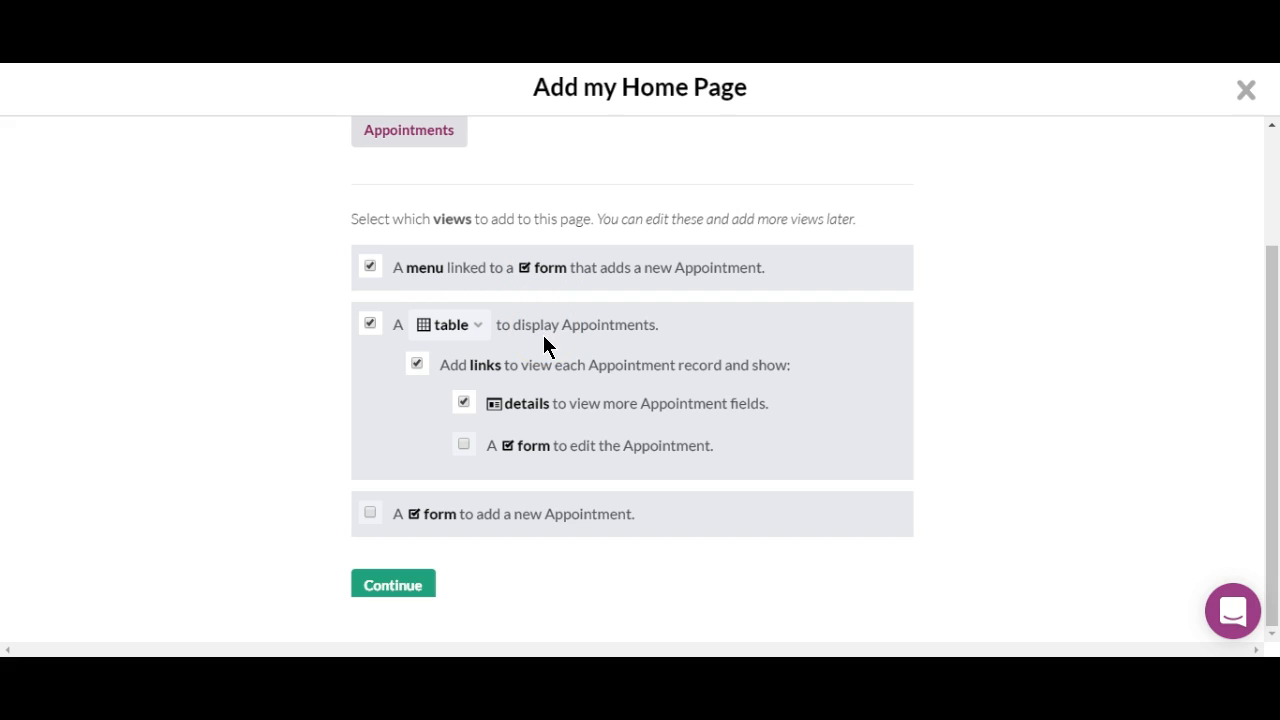
click(370, 515)
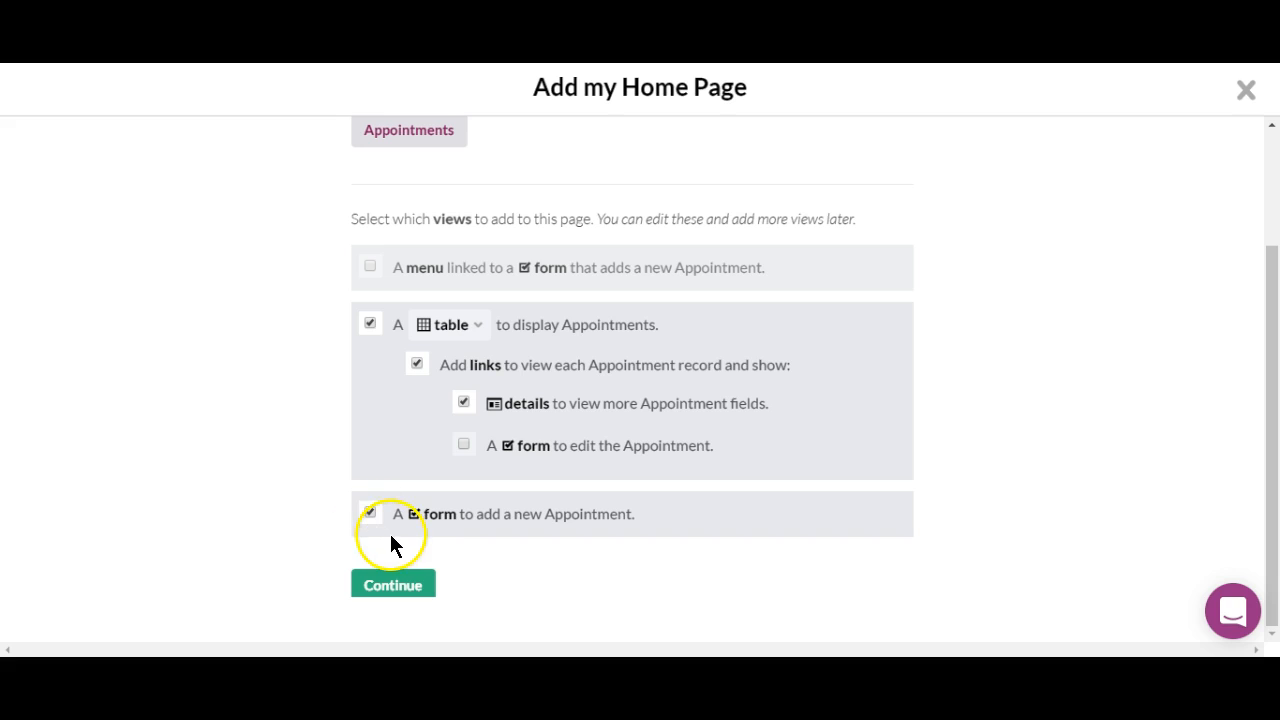
click(370, 267)
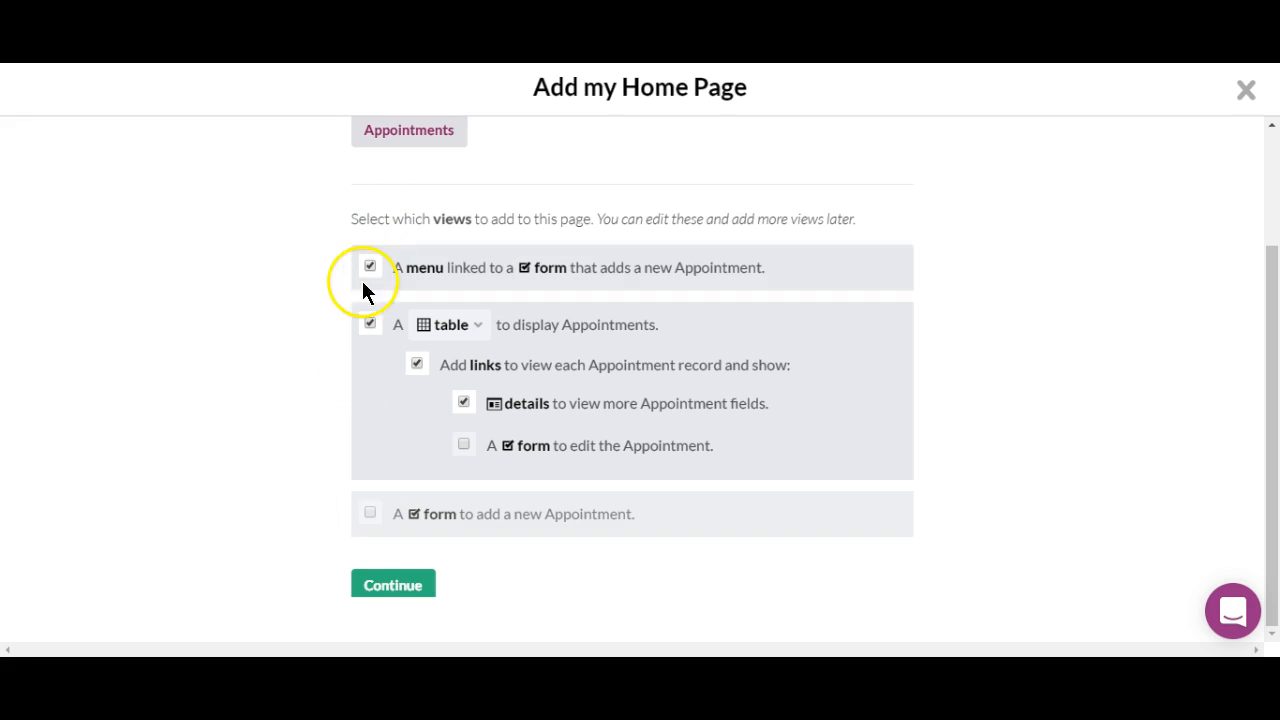
click(403, 588)
click(403, 596)
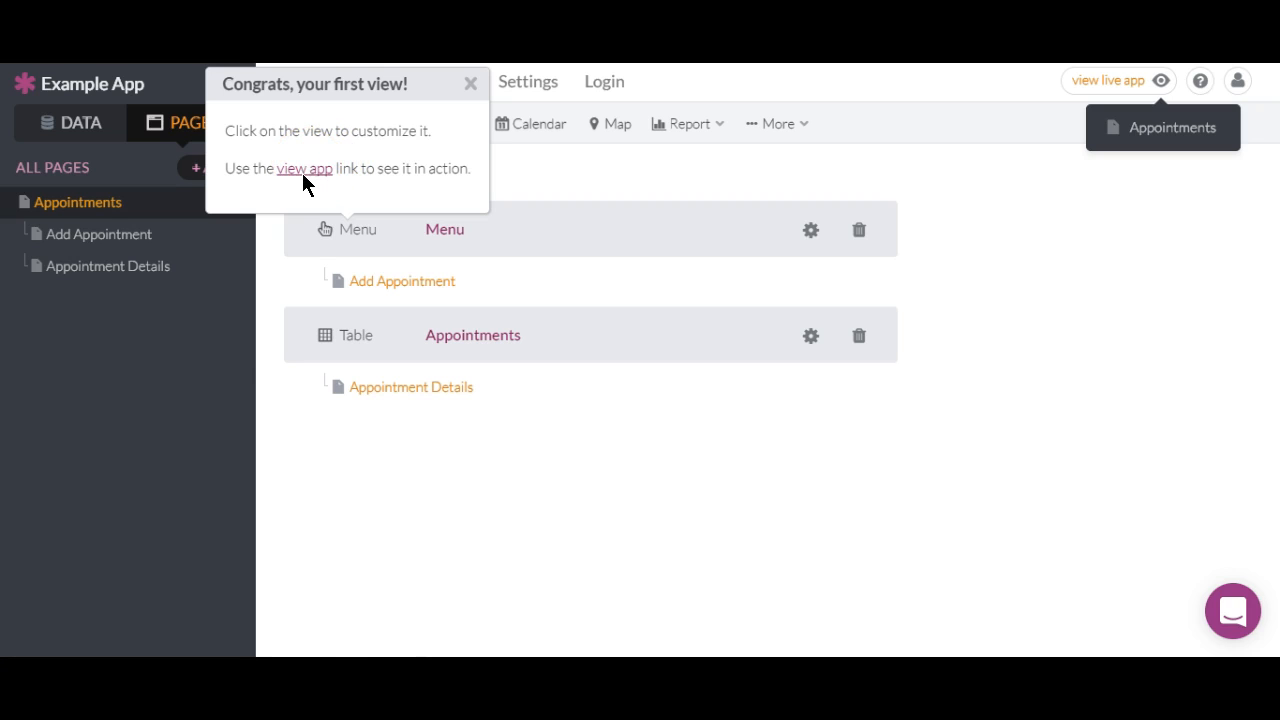
Add a Customers page with a table and Add Customer form, placed above Appointments.
click(471, 85)
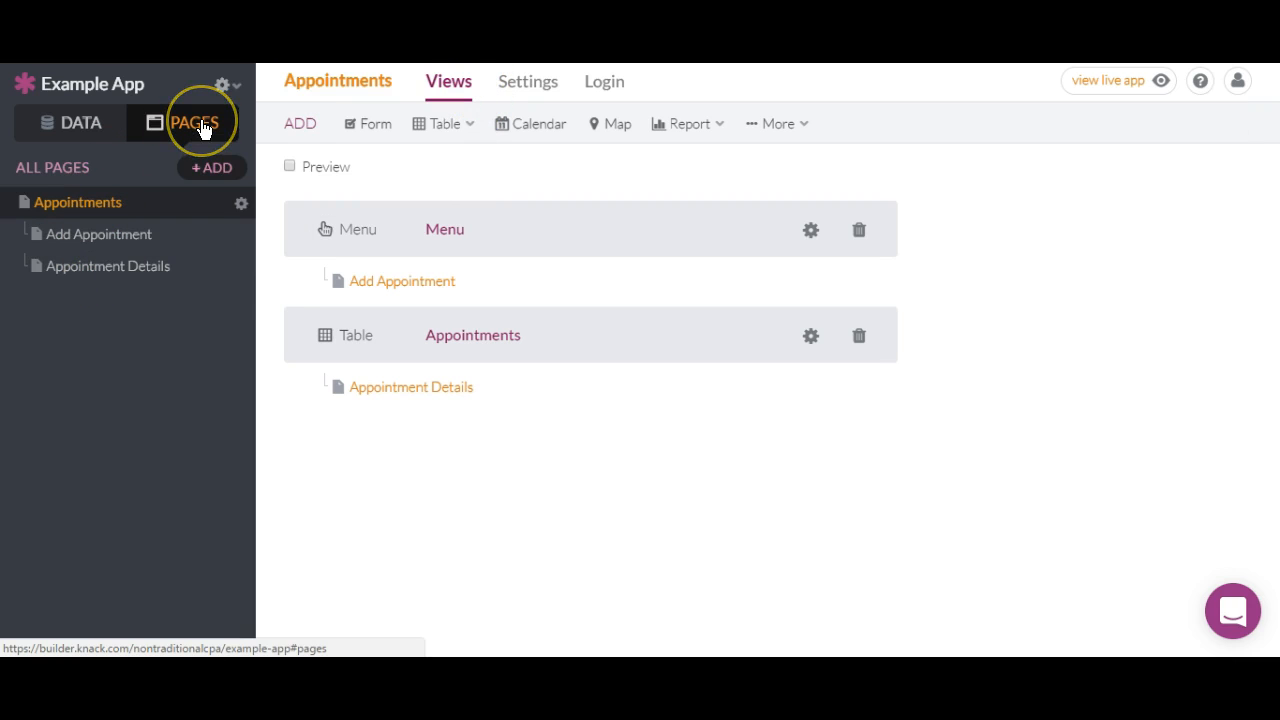
click(210, 166)
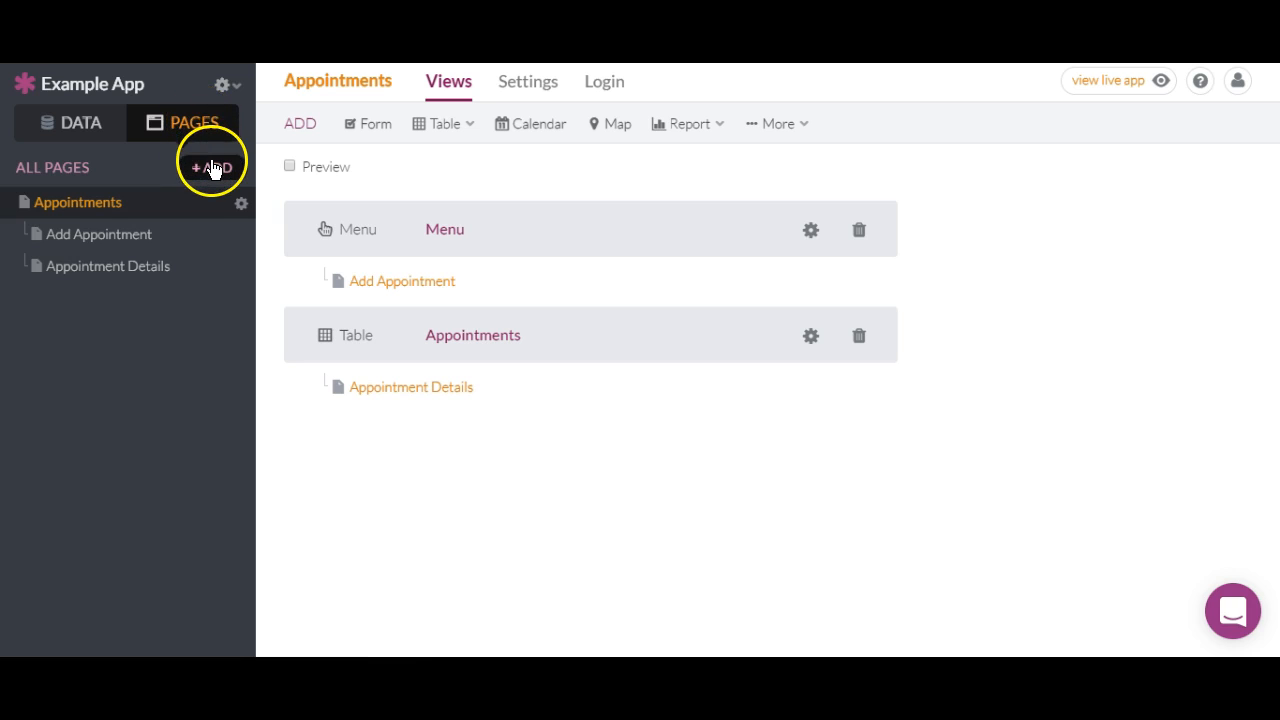
click(420, 286)
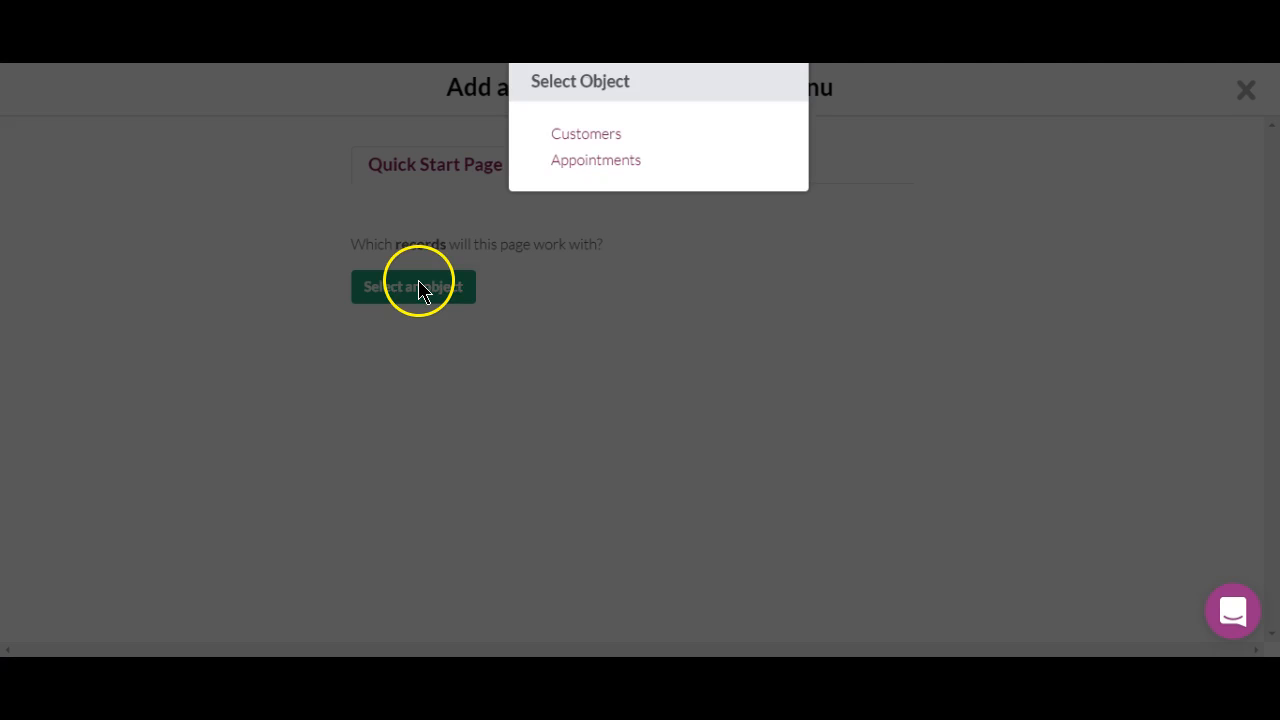
click(566, 136)
scroll(566, 140, down, 1)
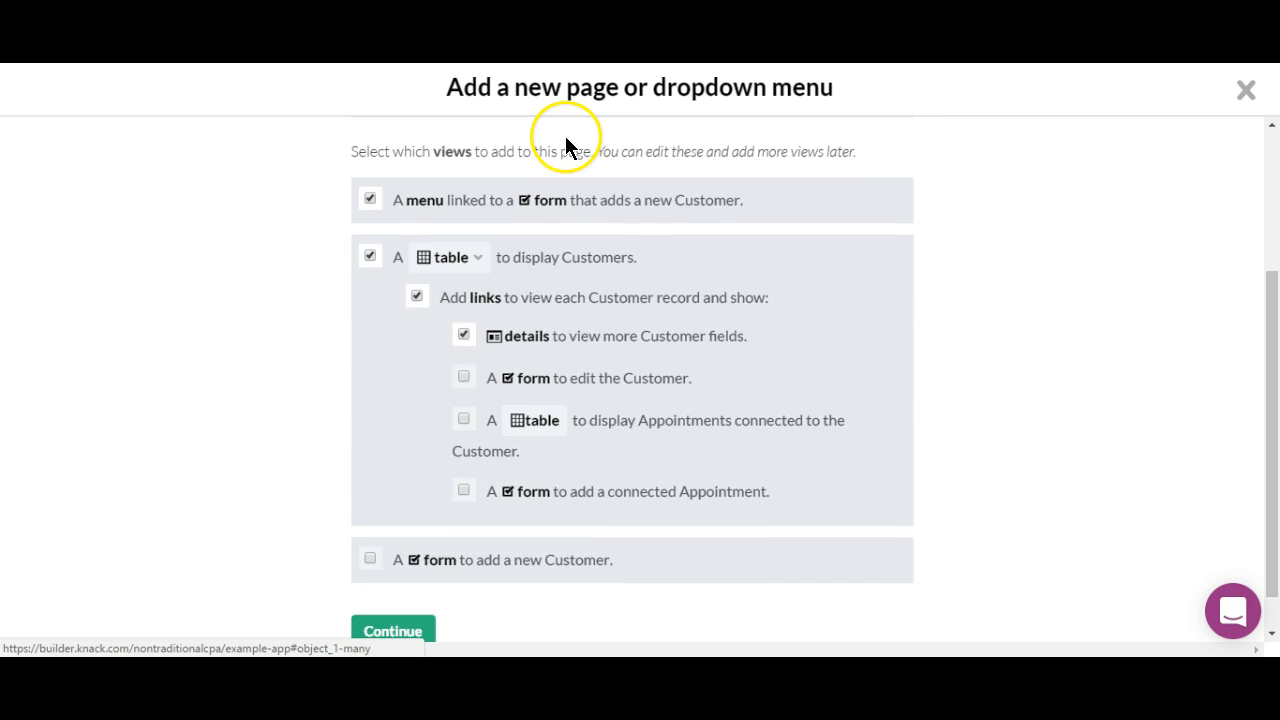
click(371, 561)
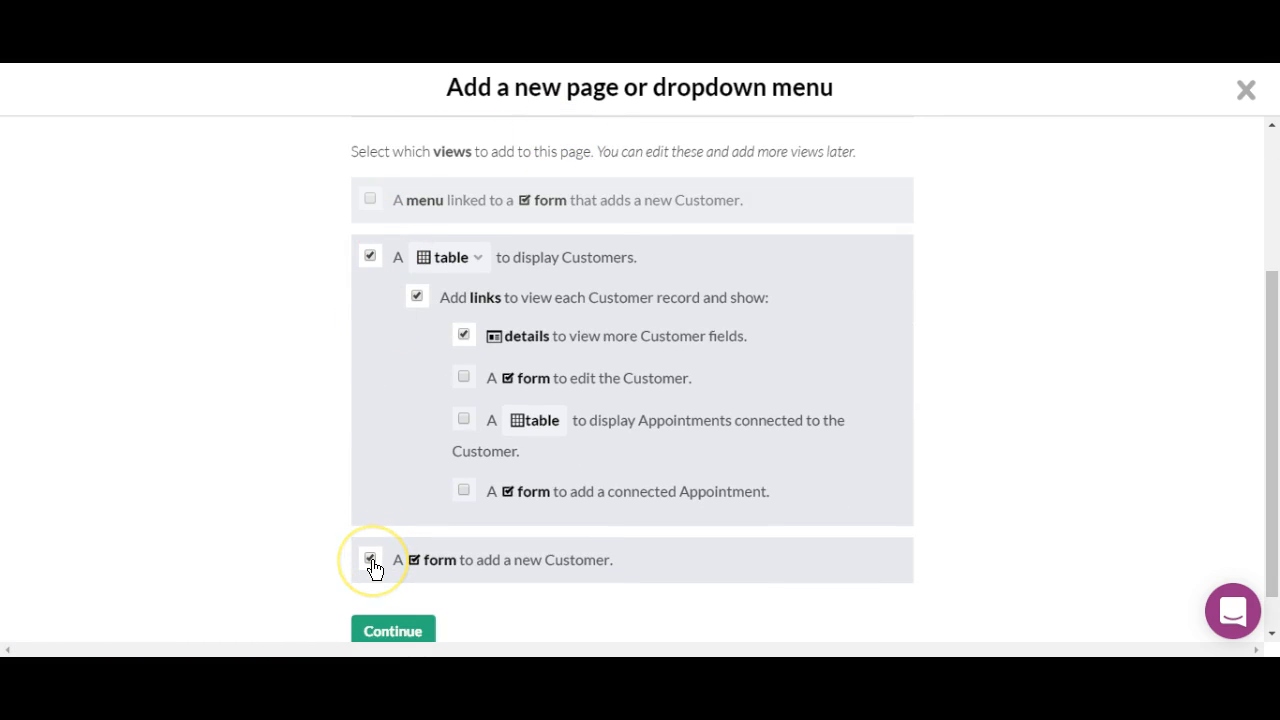
click(405, 632)
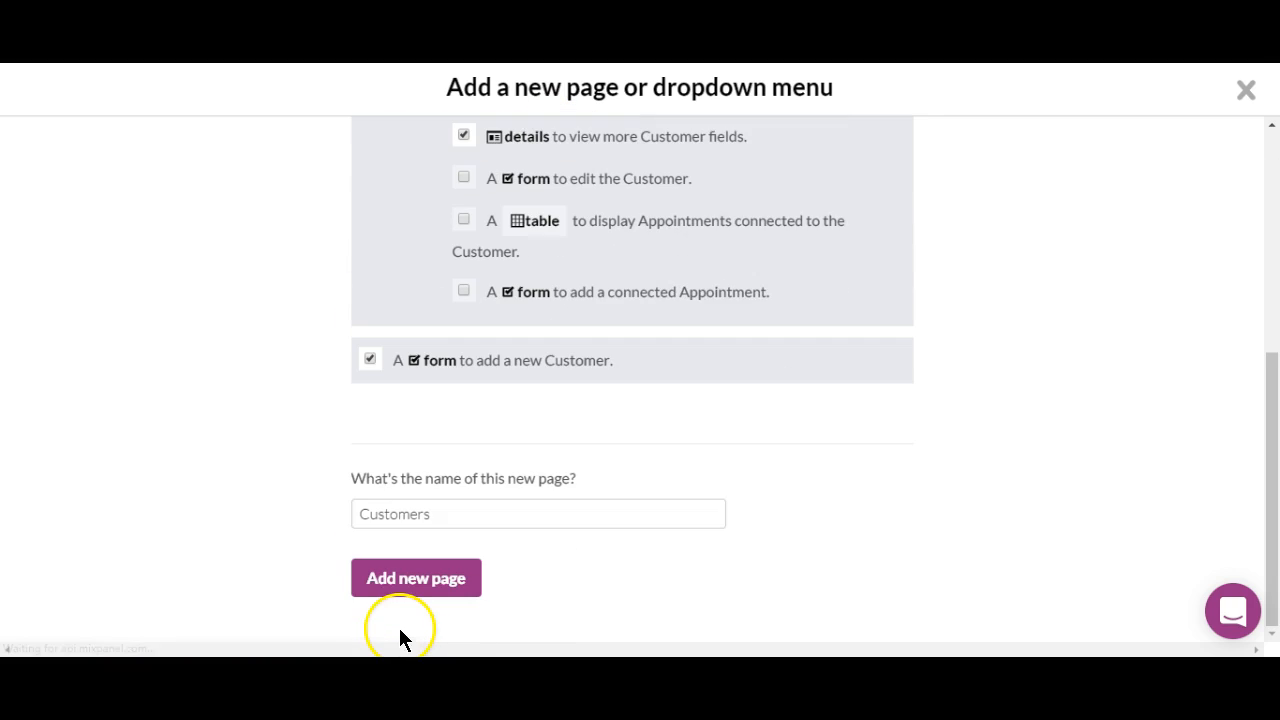
click(400, 590)
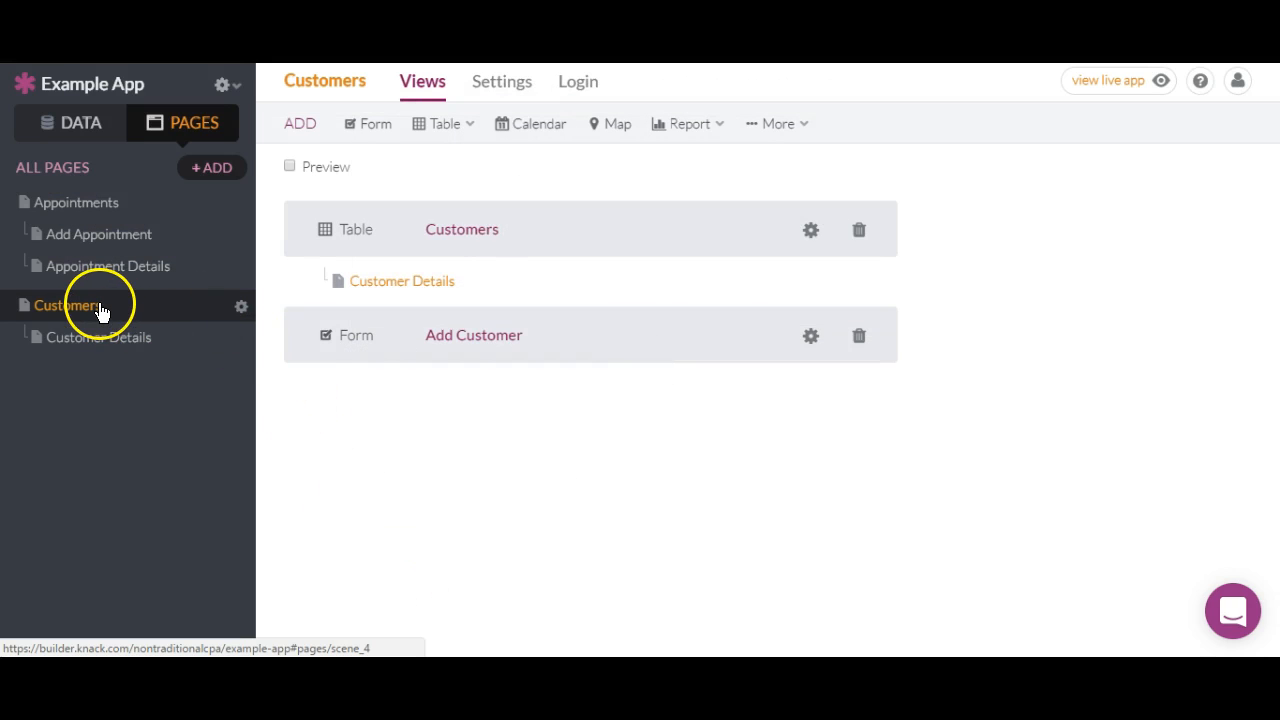
drag(100, 310, 89, 207)
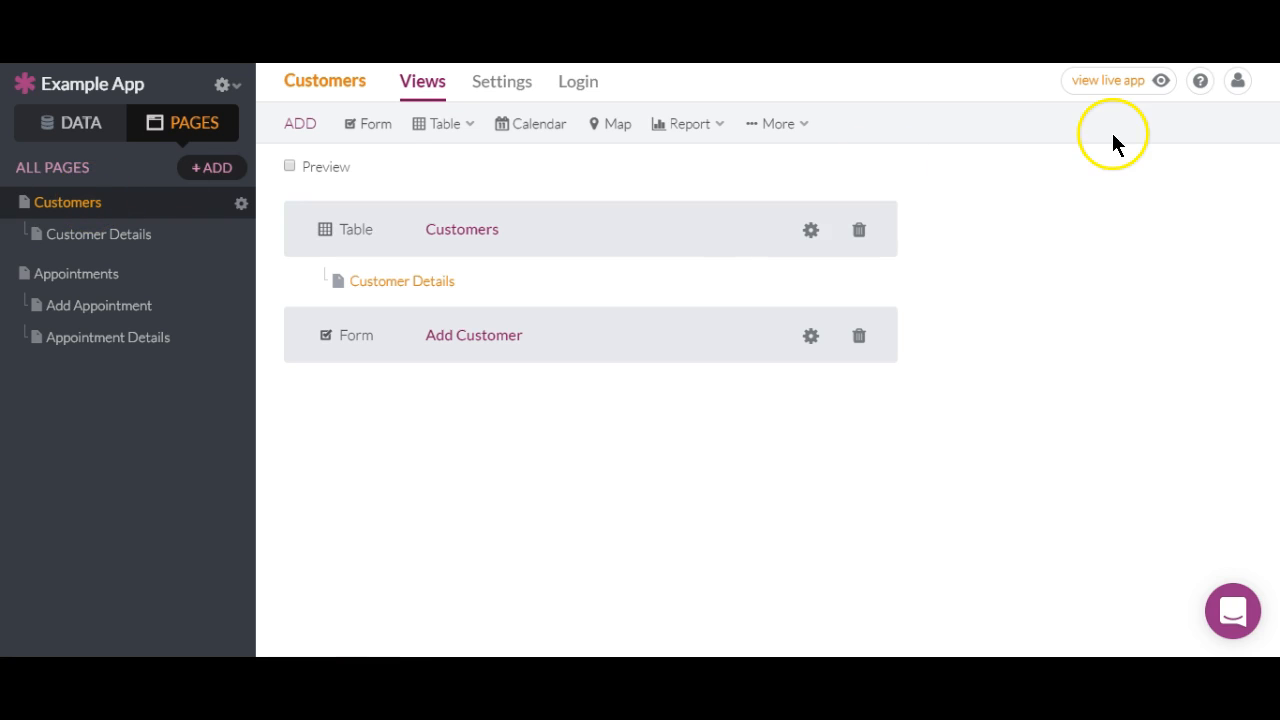
Open the live app and scroll down to the Add Customer form.
click(1113, 88)
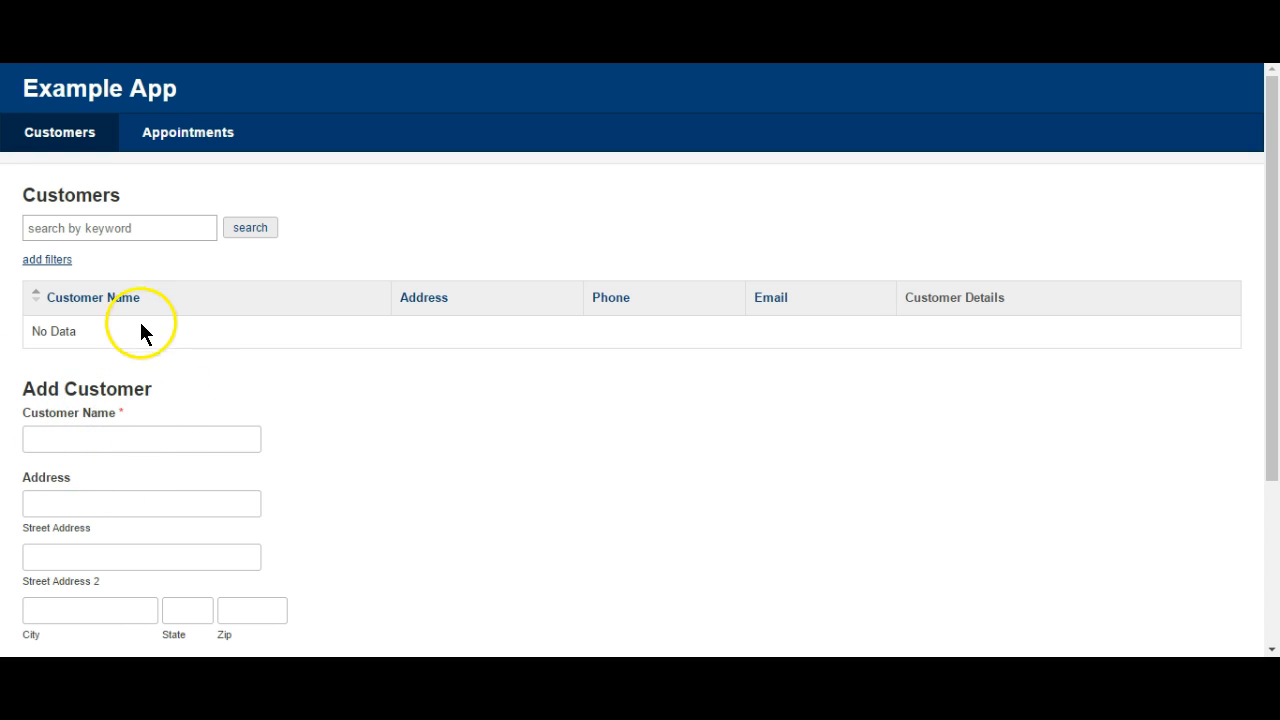
drag(1275, 362, 1266, 549)
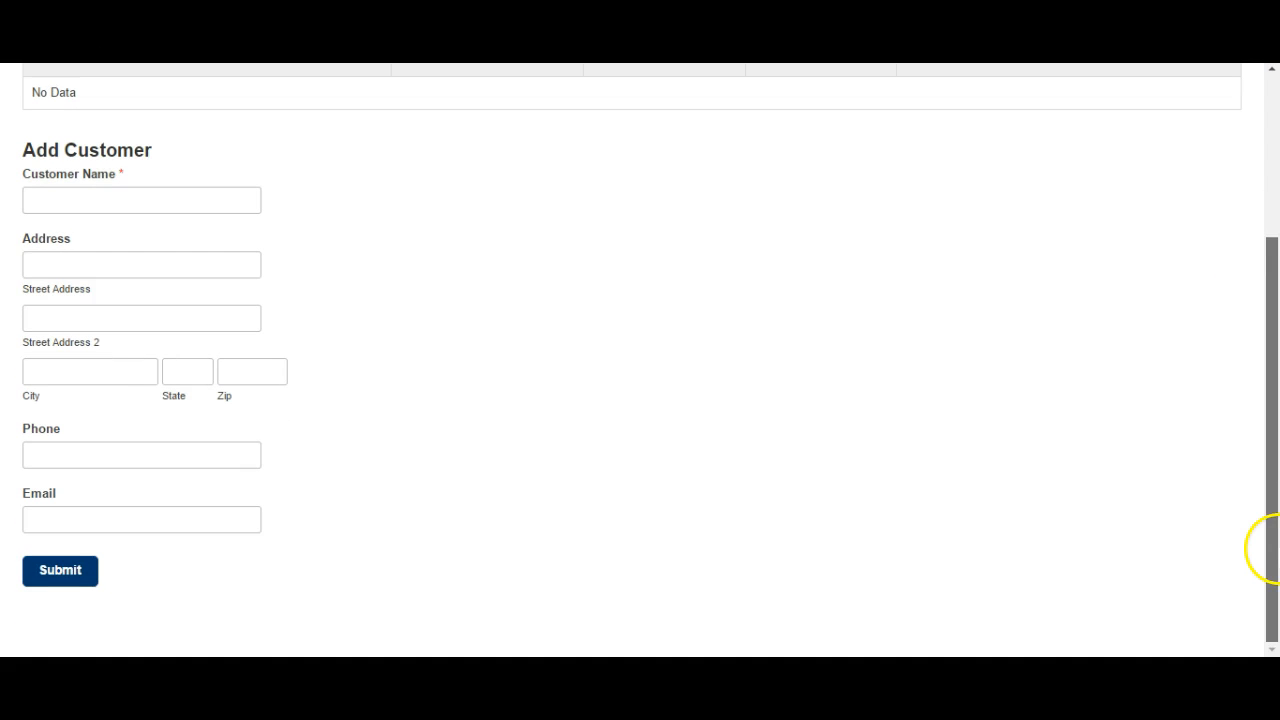
Enter the customer's full name and street address in the Add Customer form.
click(227, 203)
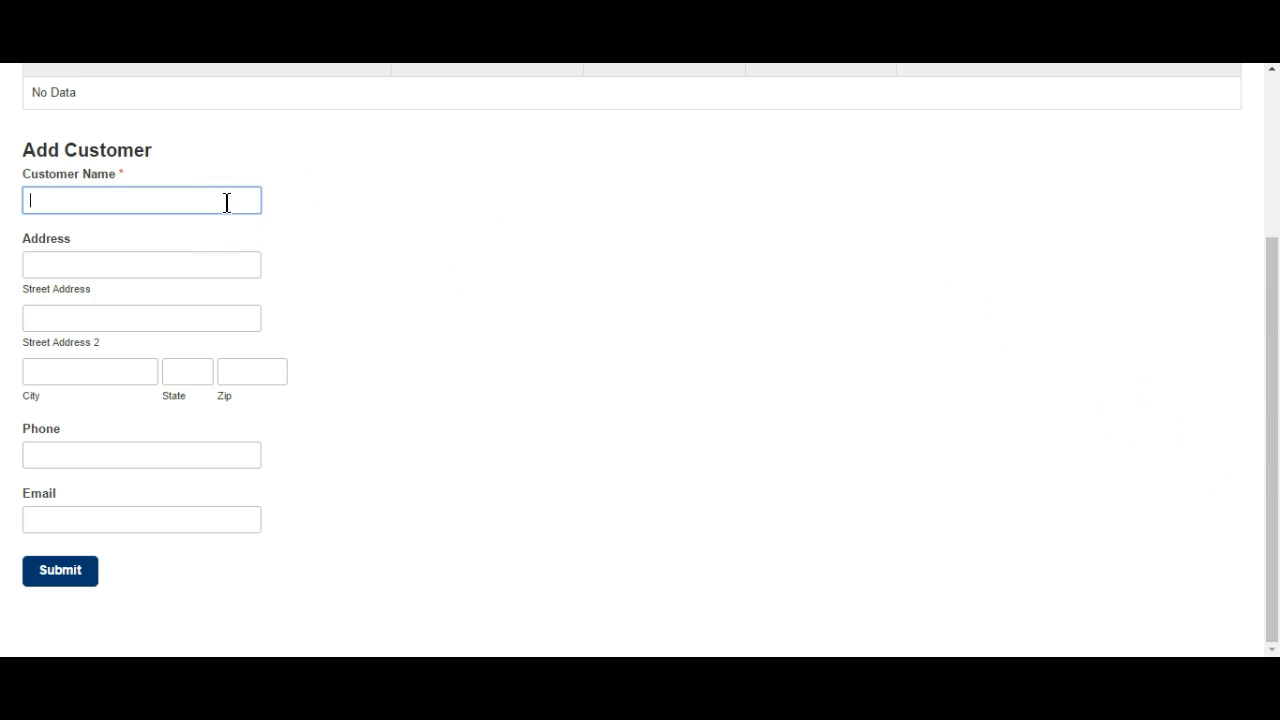
text(Spongebob Squarepants)
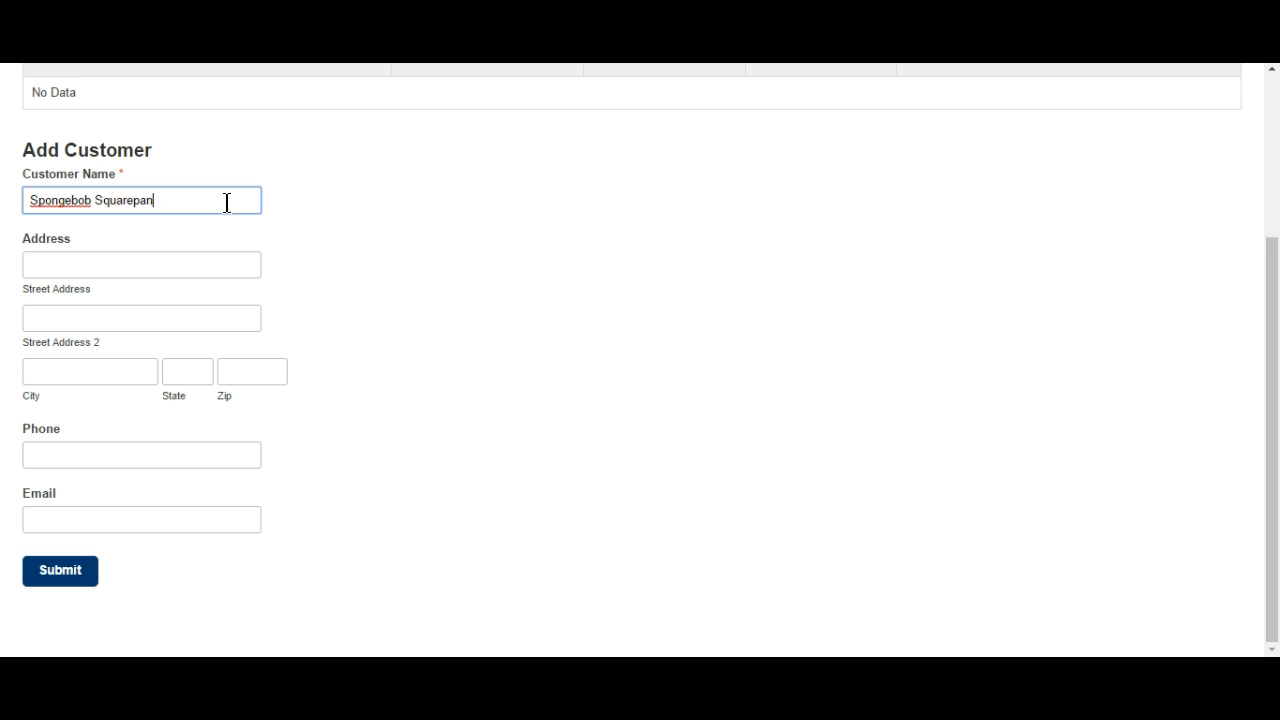
key(Tab)
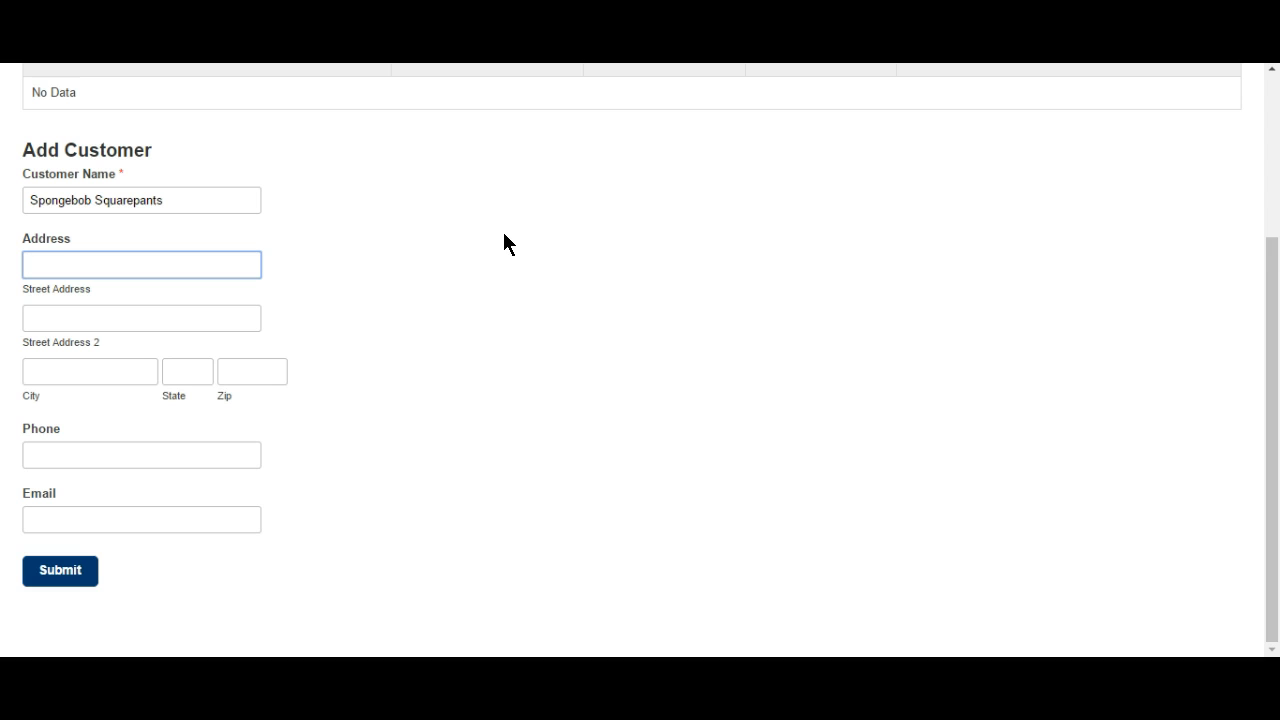
Fill in the customer's city, state, zip code, phone number and e-mail address.
key(Tab)
key(Tab)
text(Lowell)
text(N)
text( 46356)
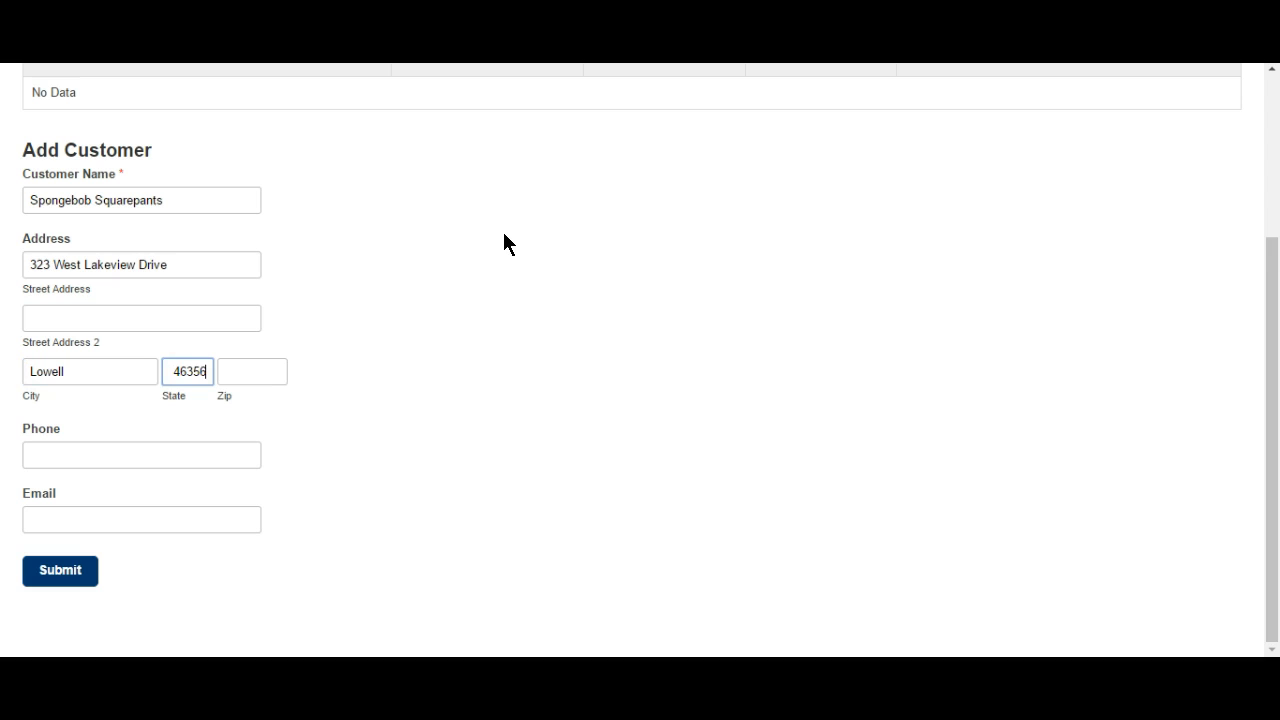
key(BackSpace)
key(BackSpace)
key(BackSpace)
key(BackSpace)
key(BackSpace)
key(BackSpace)
key(Tab)
text(46356)
key(Tab)
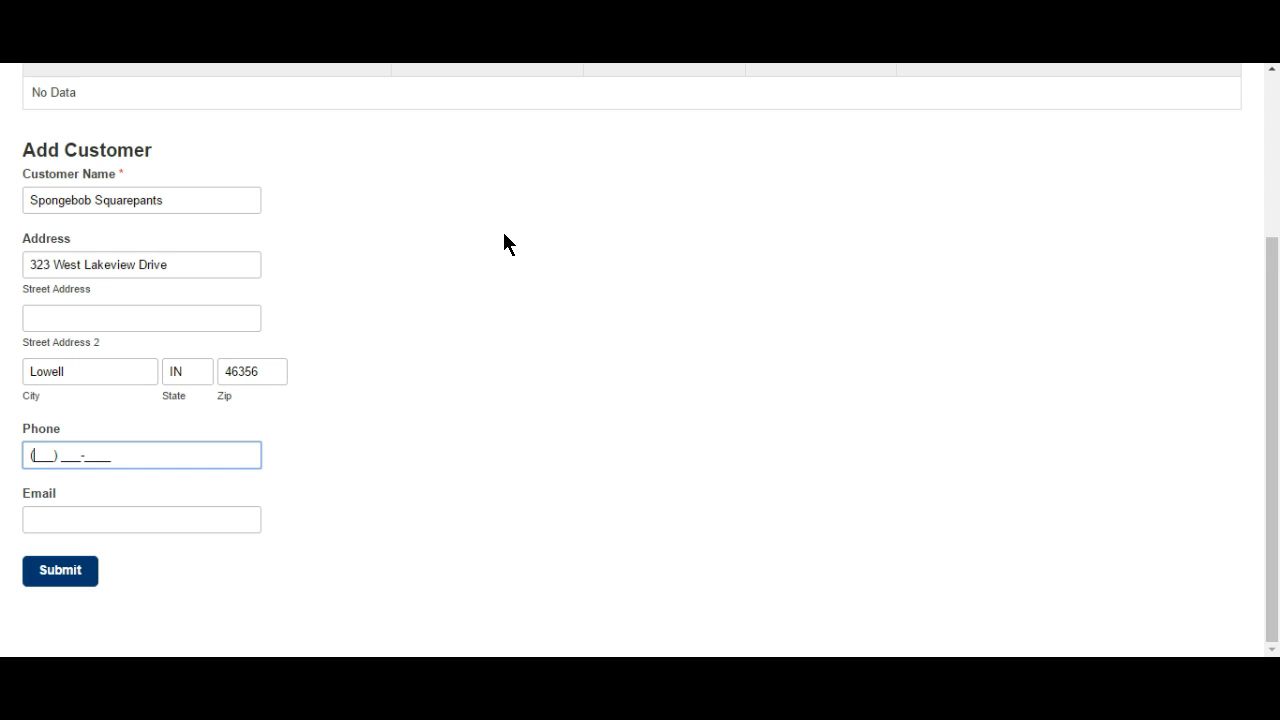
key(Tab)
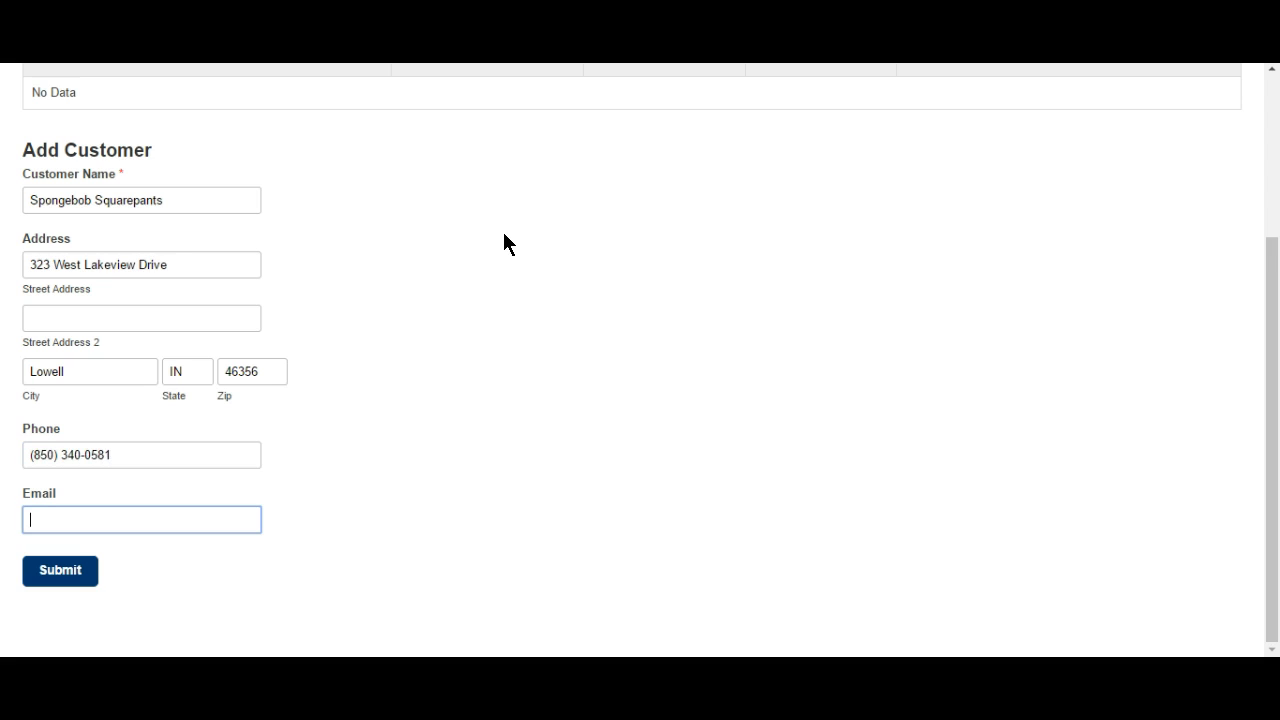
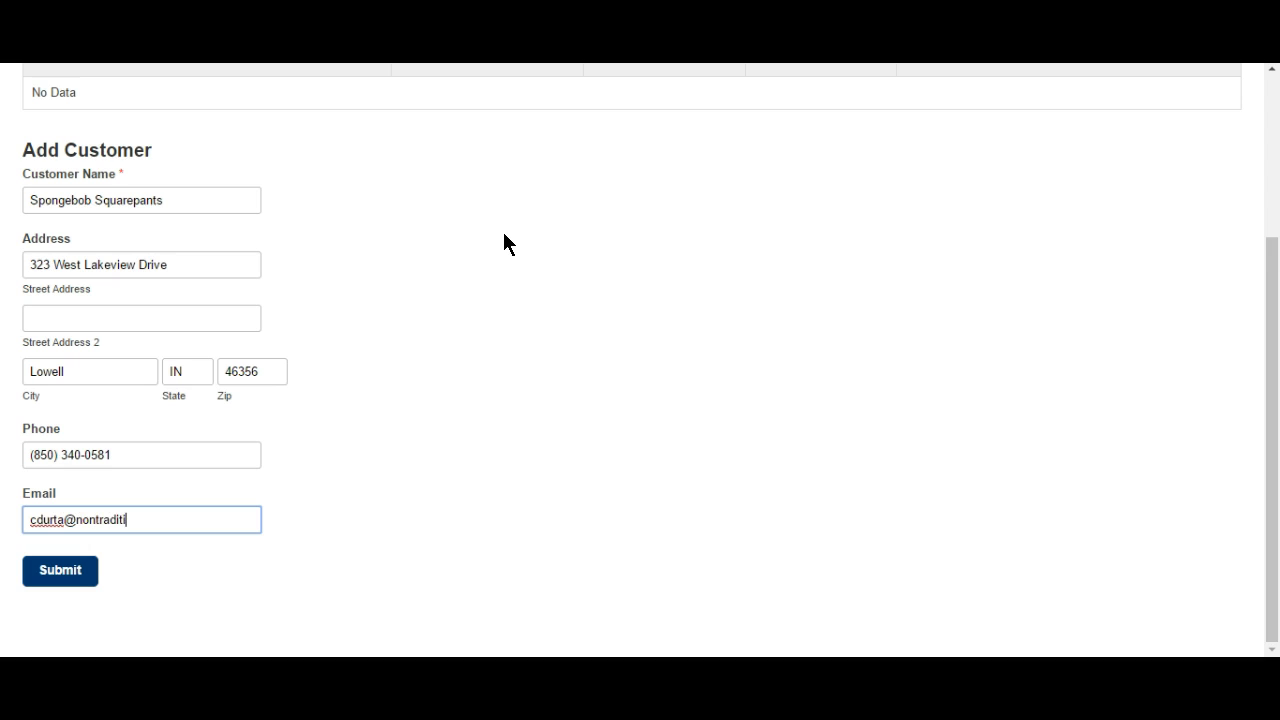
Submit the customer, check its details, return to Customers, then open the Appointments page.
click(55, 576)
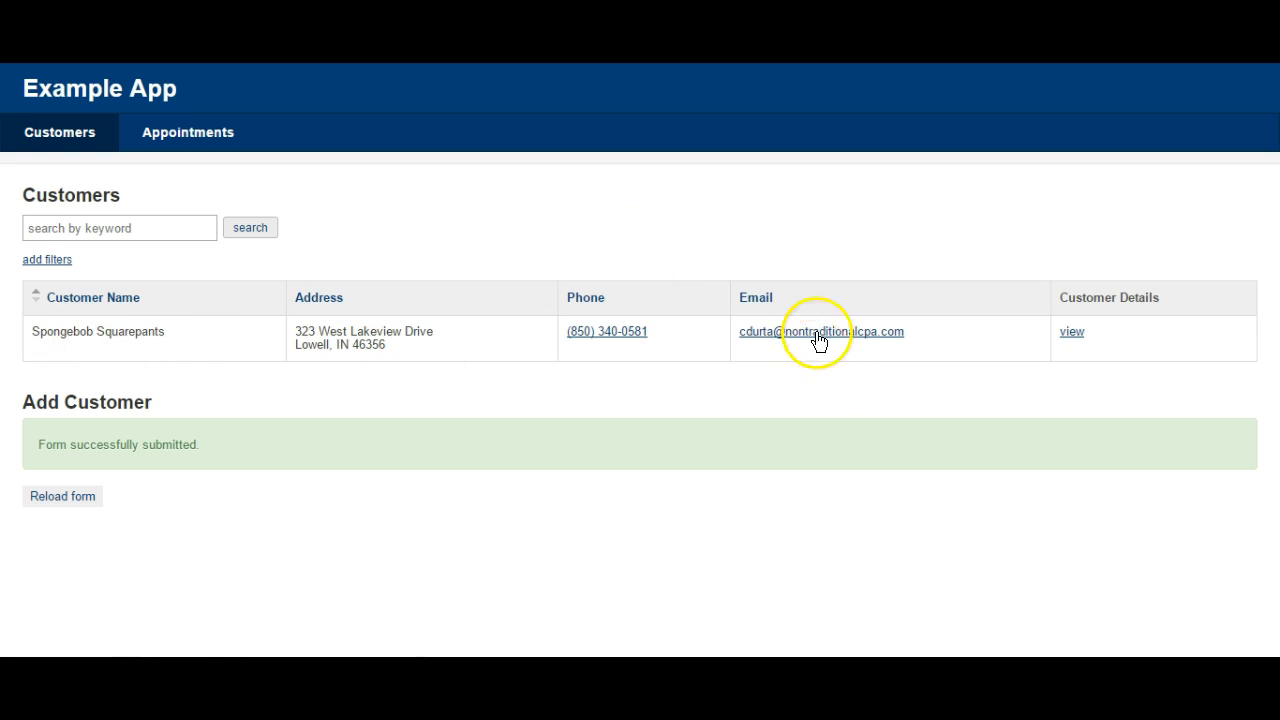
click(1072, 336)
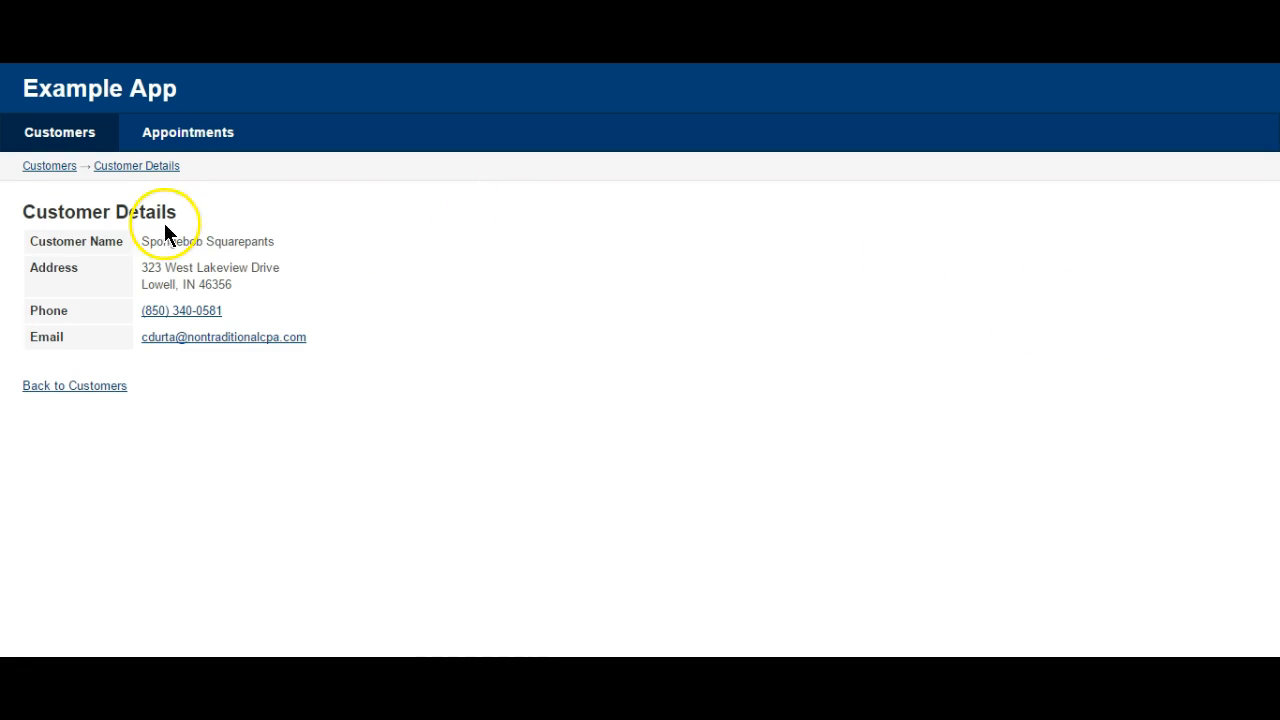
click(106, 388)
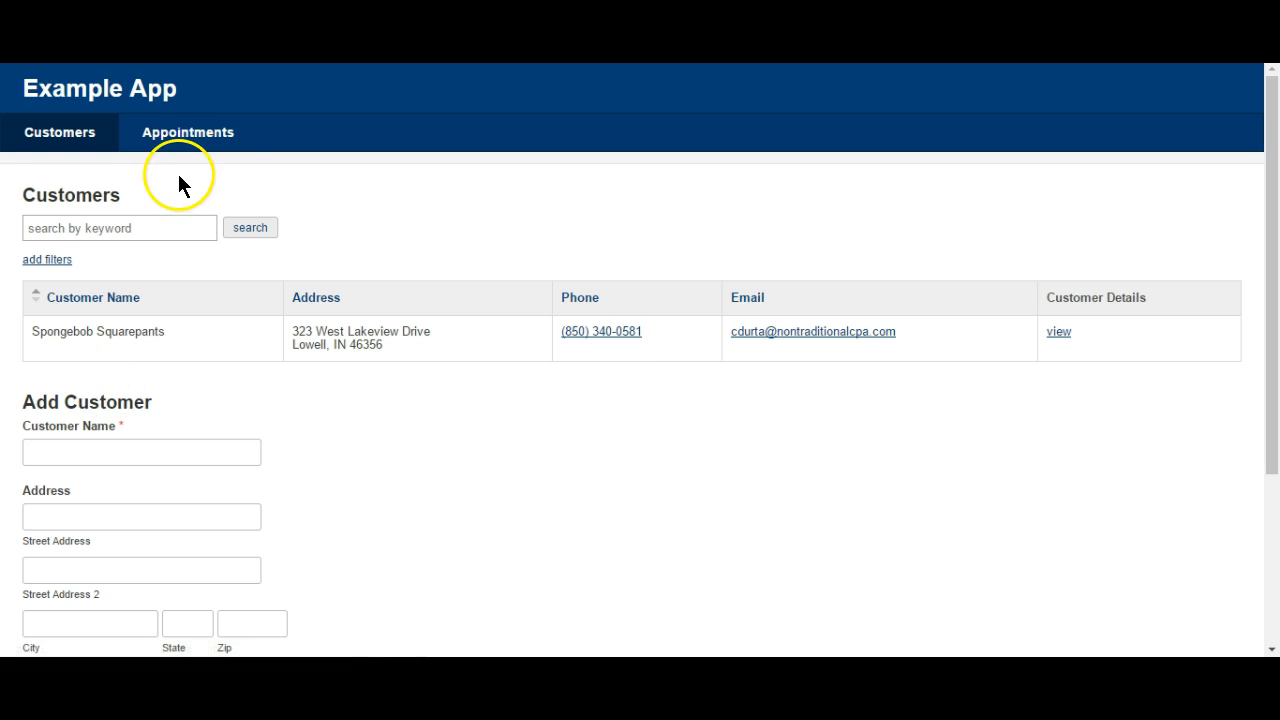
click(176, 146)
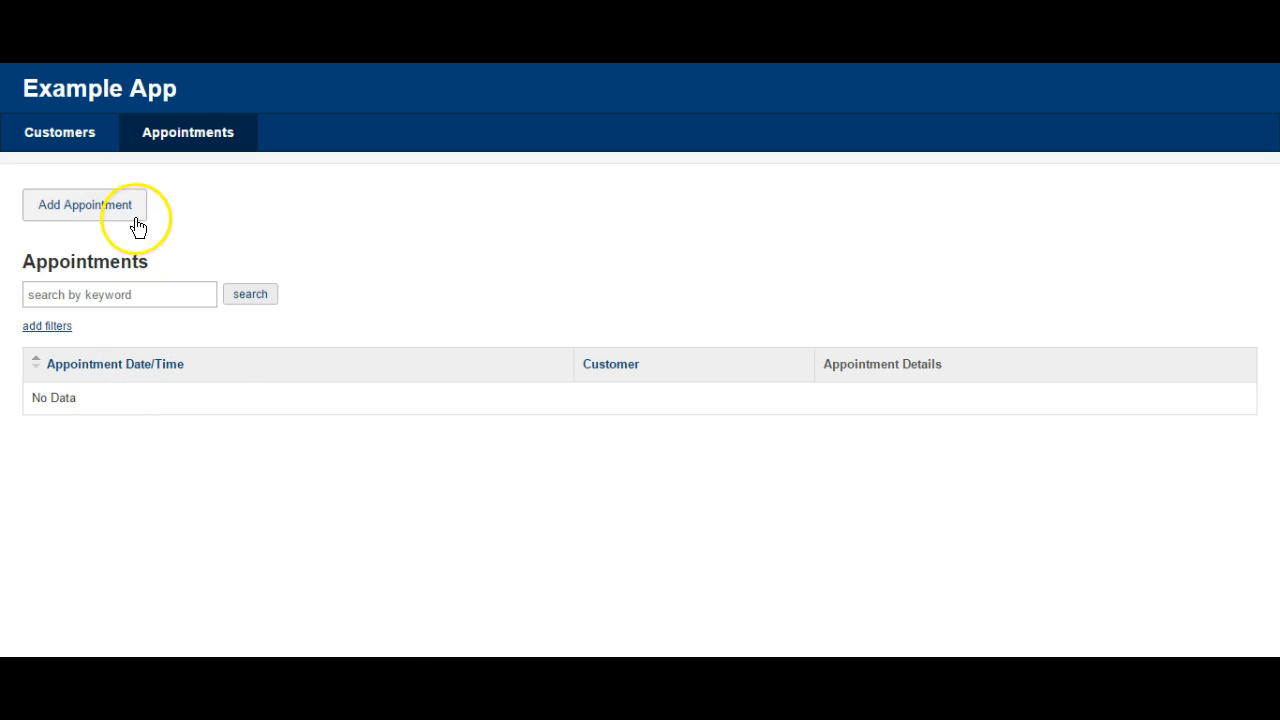
Submit a new appointment dated 06/15/2017 for the new customer.
click(104, 201)
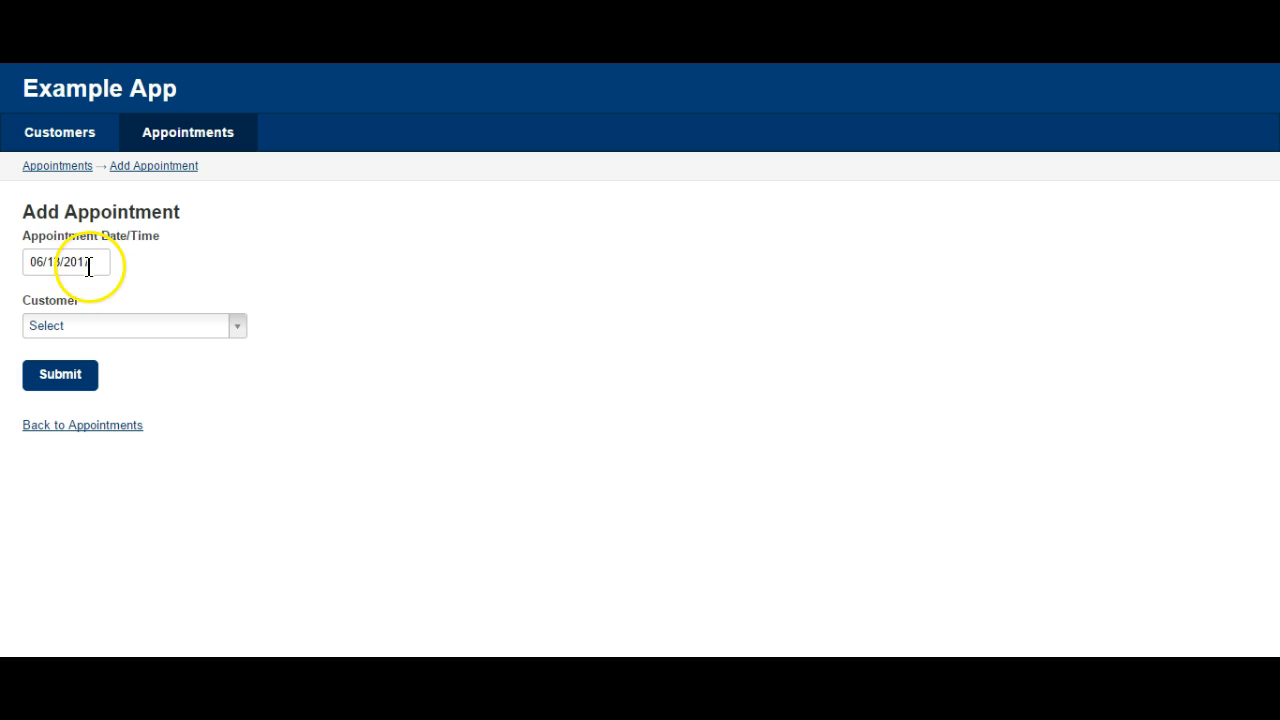
click(58, 263)
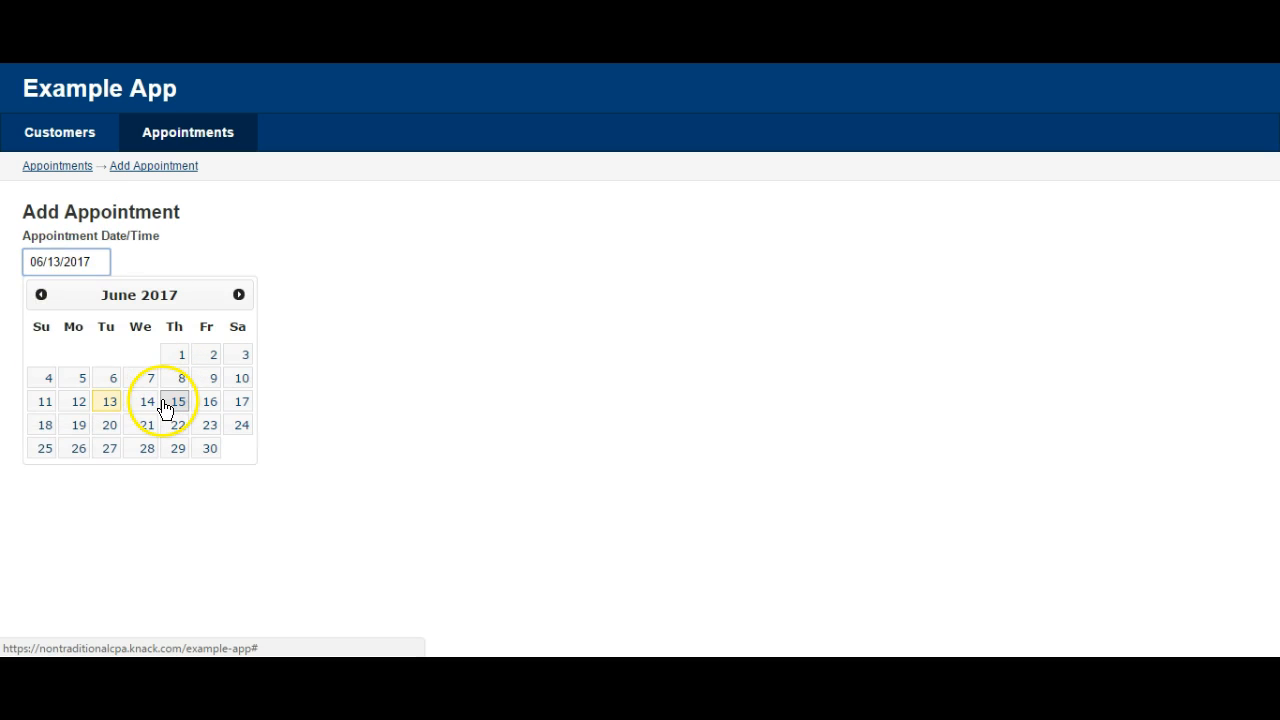
click(168, 402)
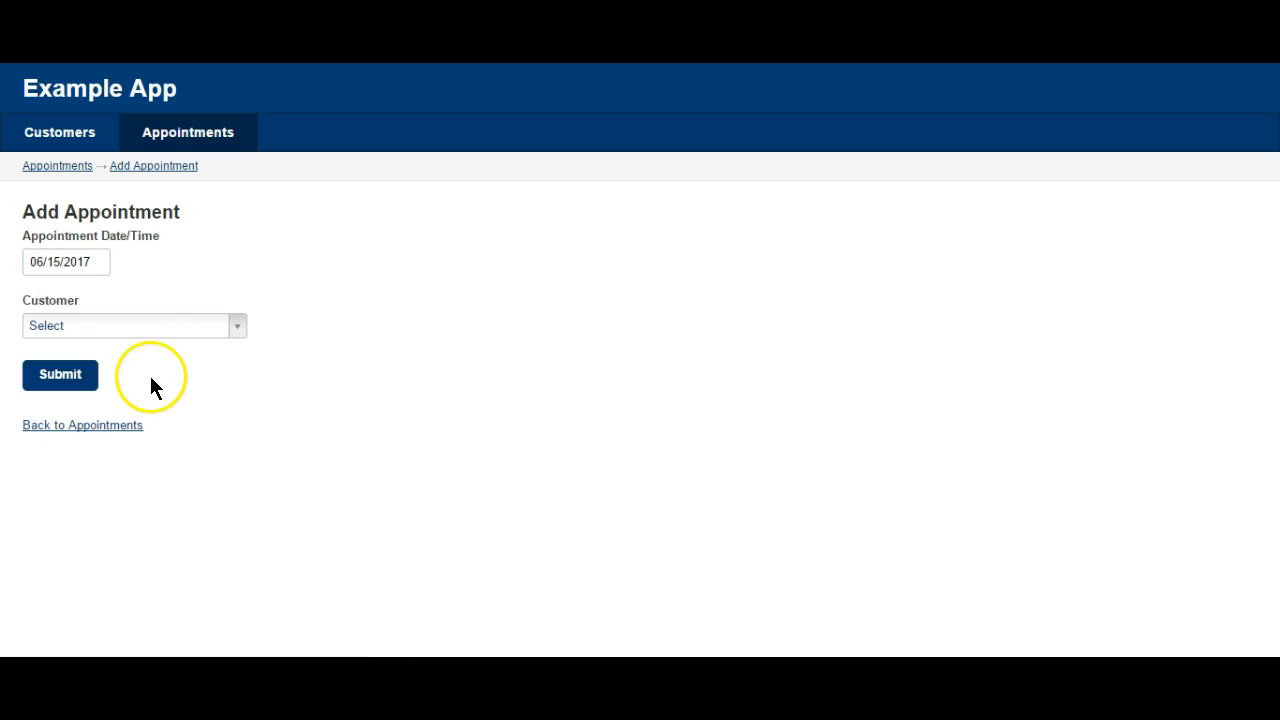
click(235, 326)
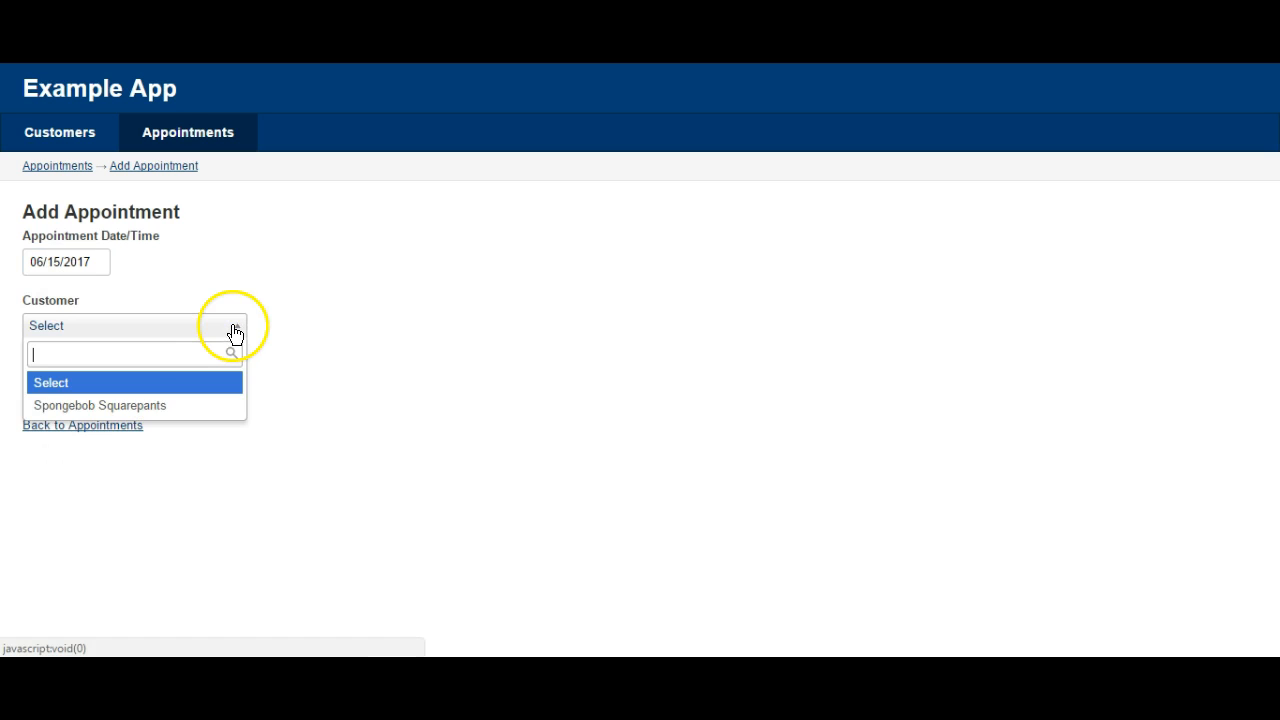
click(167, 403)
click(72, 376)
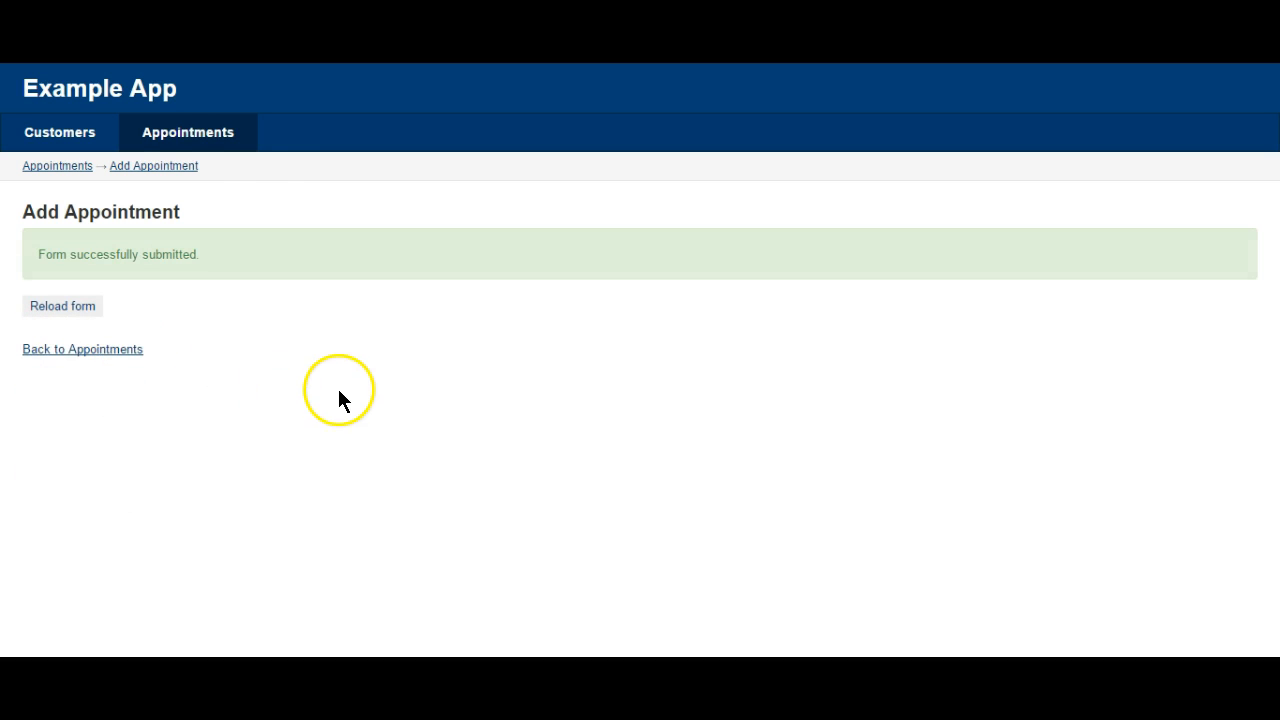
Go back to the appointments list, then return to the builder's pages.
click(62, 166)
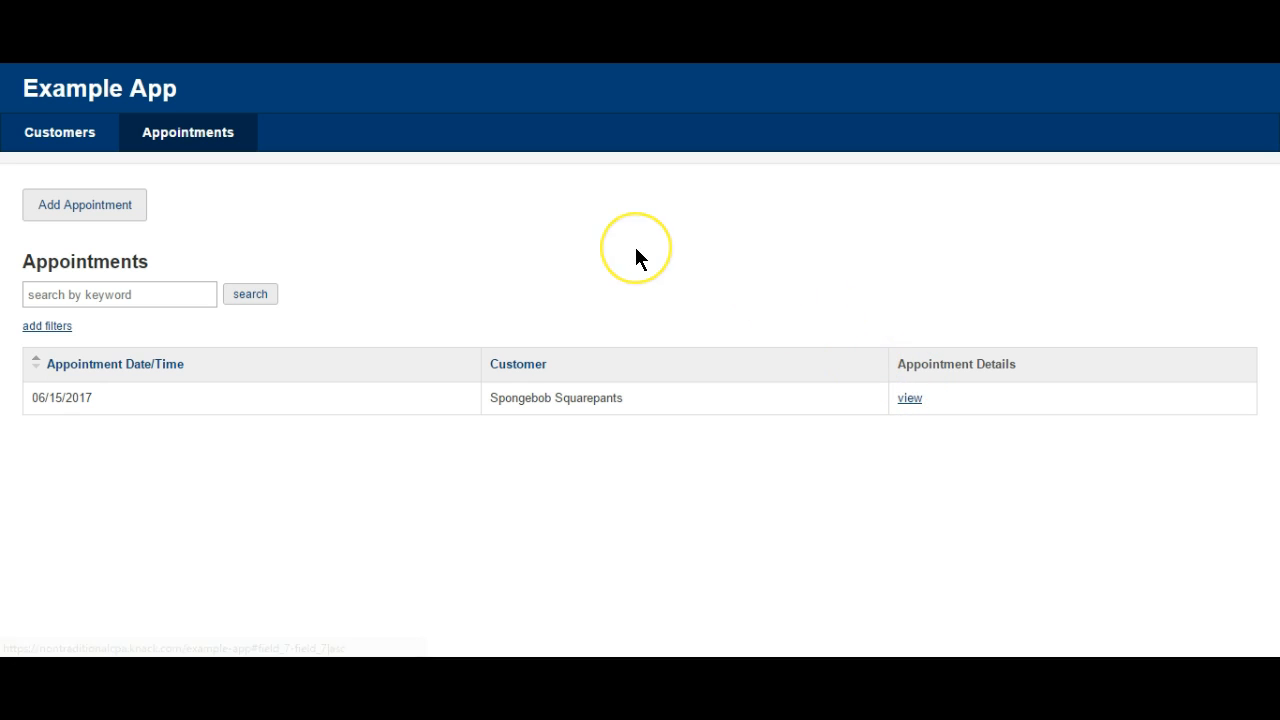
click(410, 319)
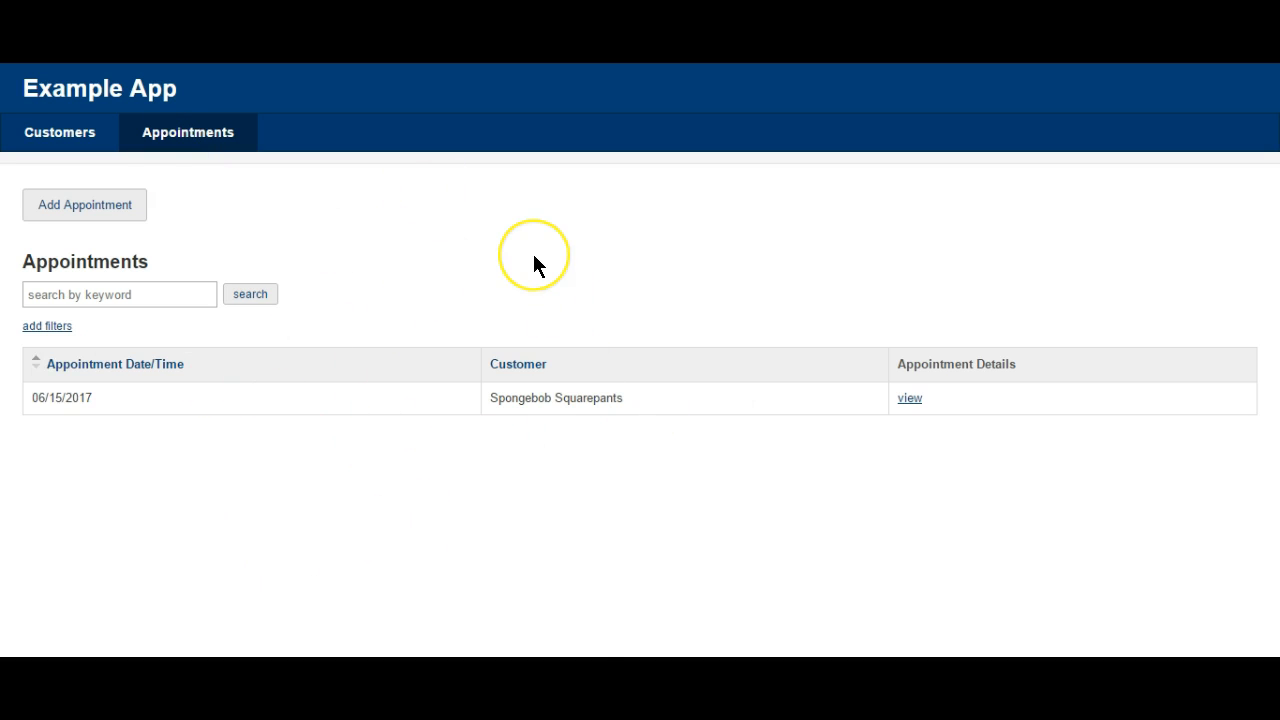
click(977, 83)
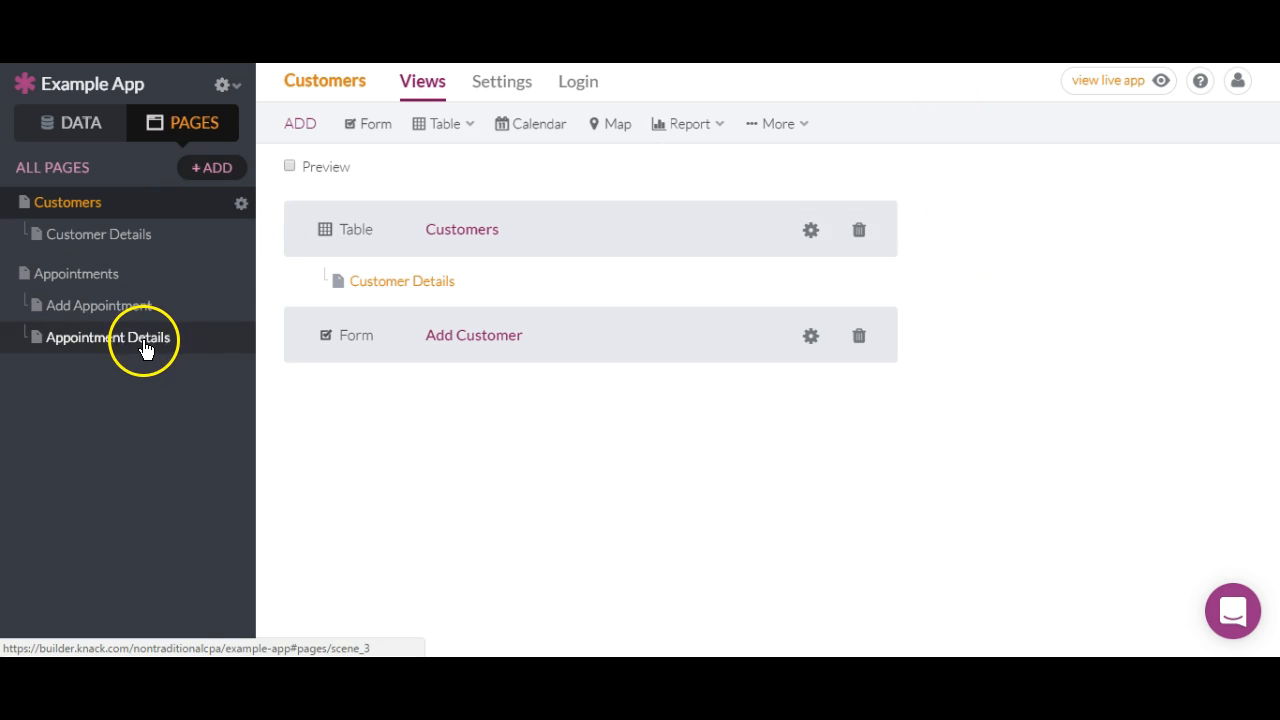
Add a calendar of Appointments records to the Appointments page, linked to a details page.
click(118, 285)
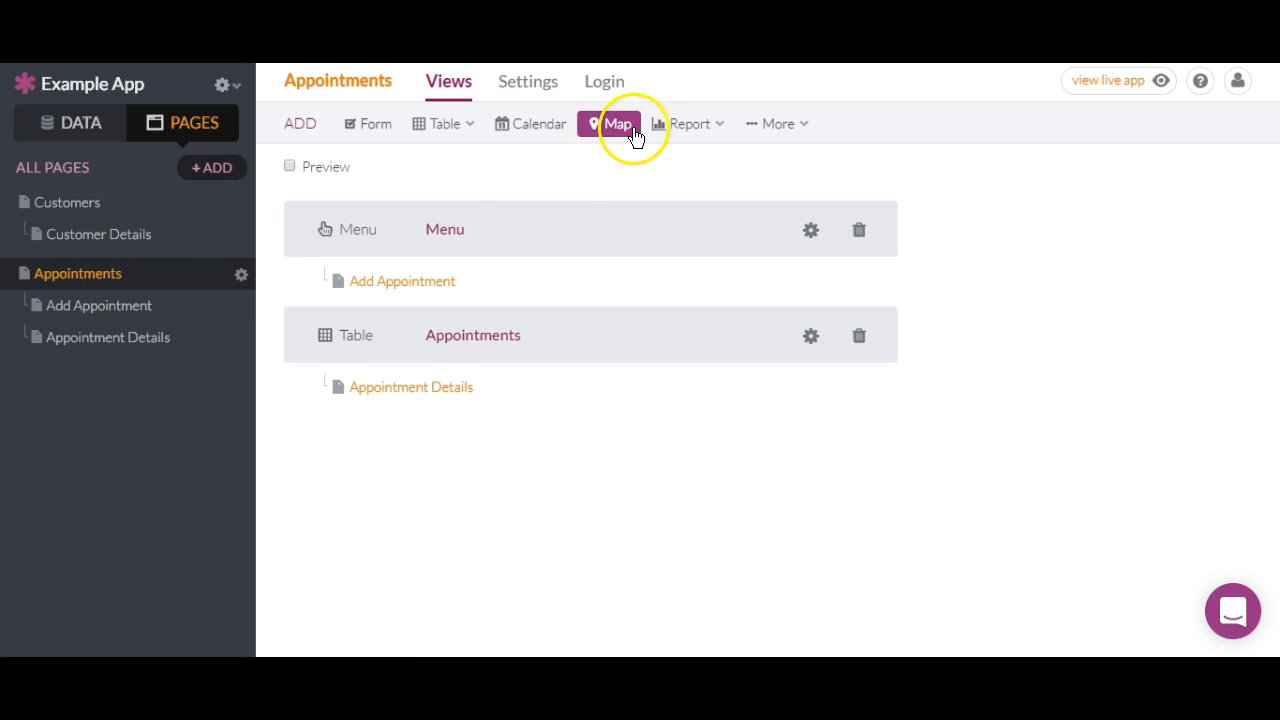
click(564, 124)
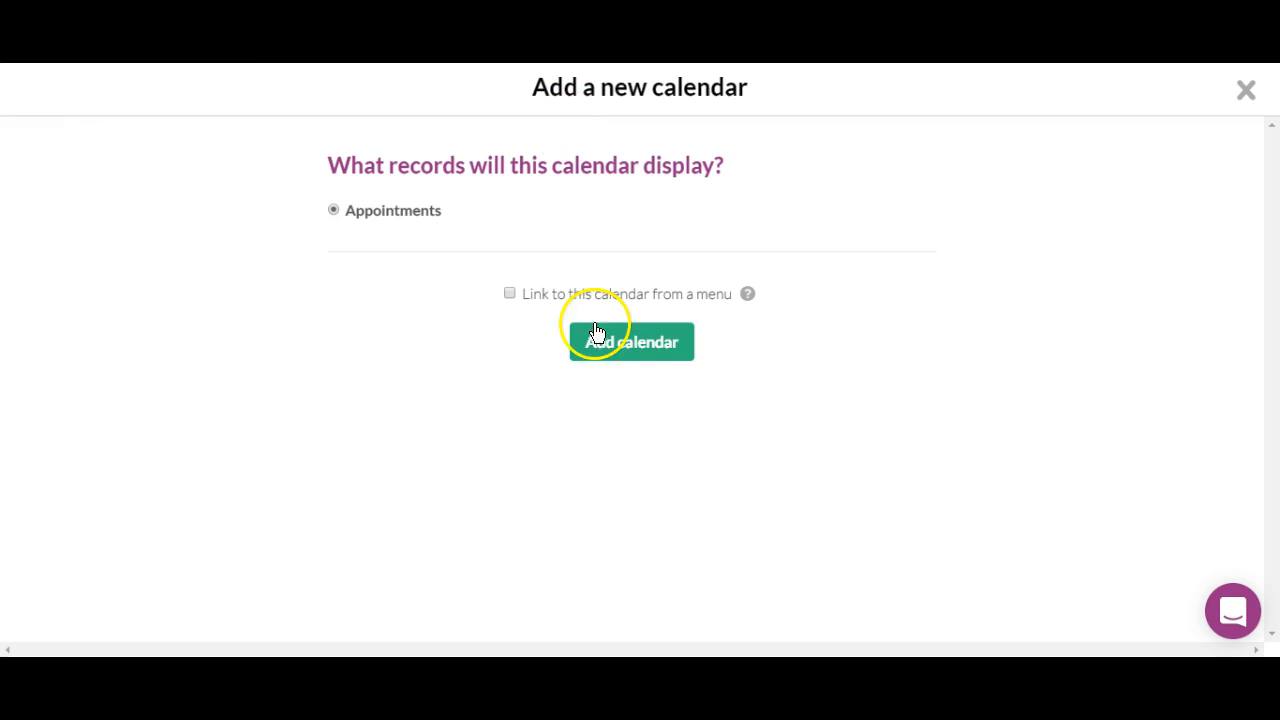
click(640, 342)
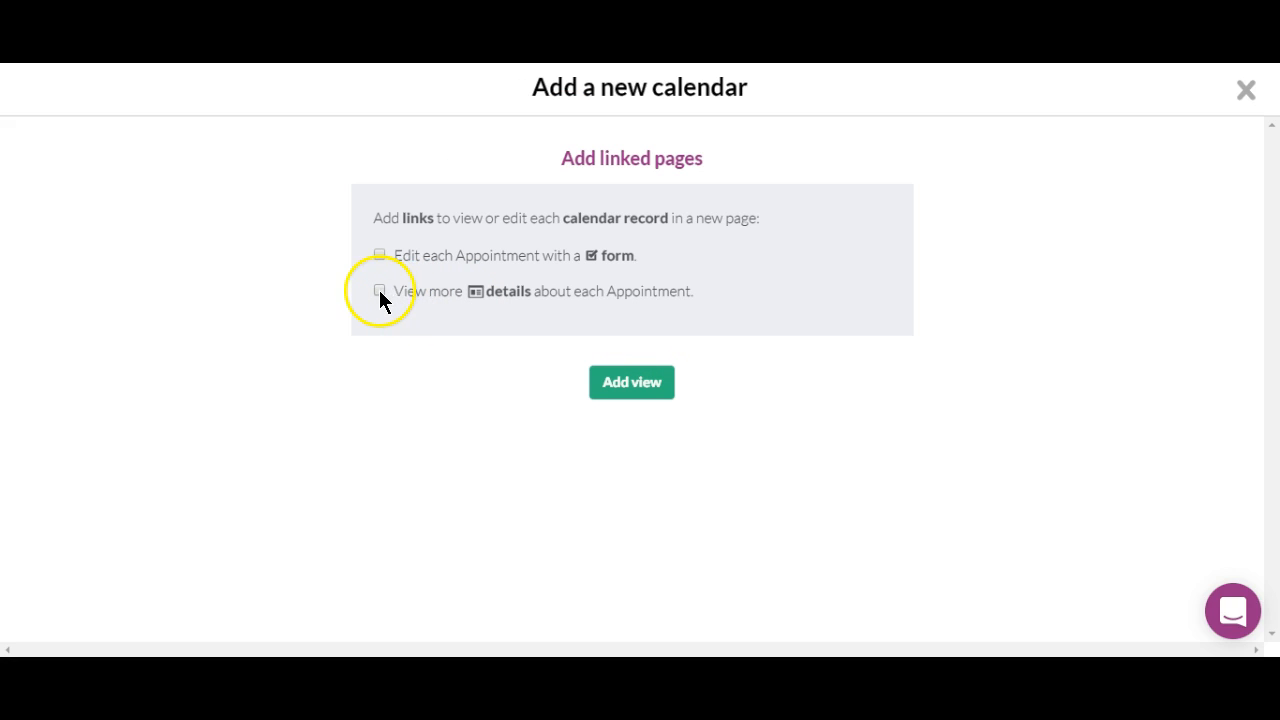
click(379, 290)
click(620, 383)
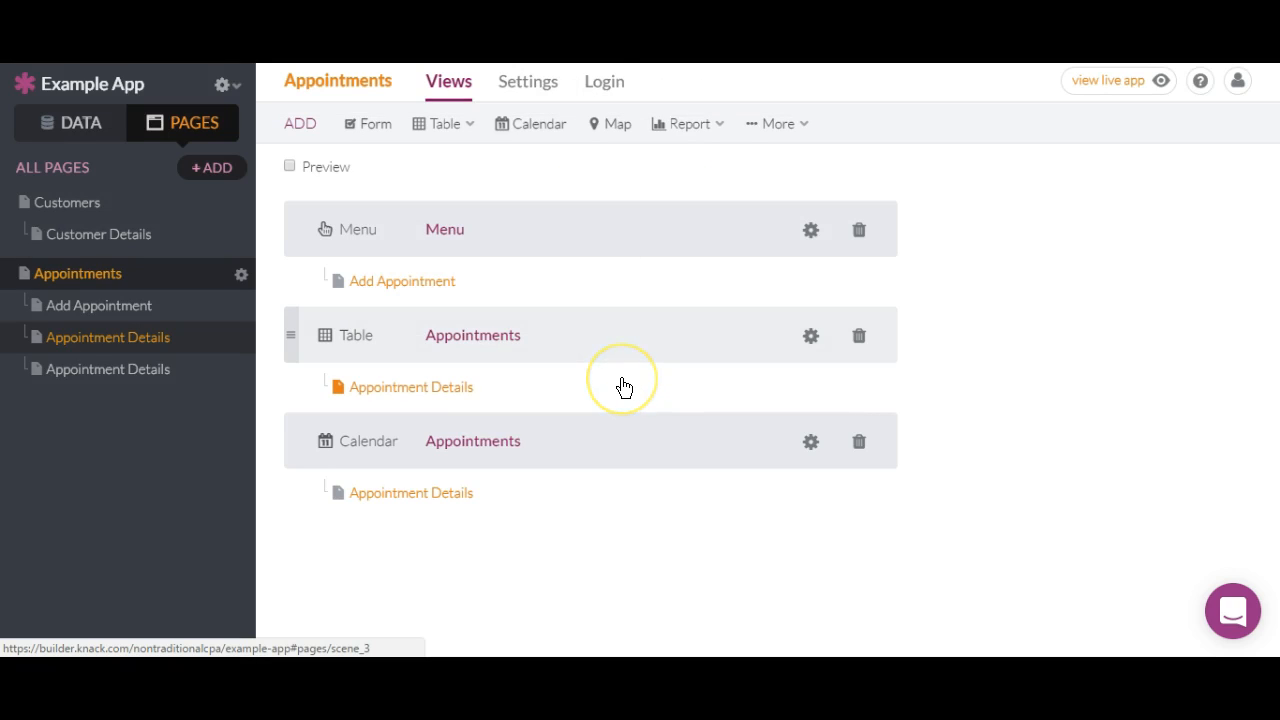
Add a Customers map view with links to customer details.
click(604, 126)
click(613, 360)
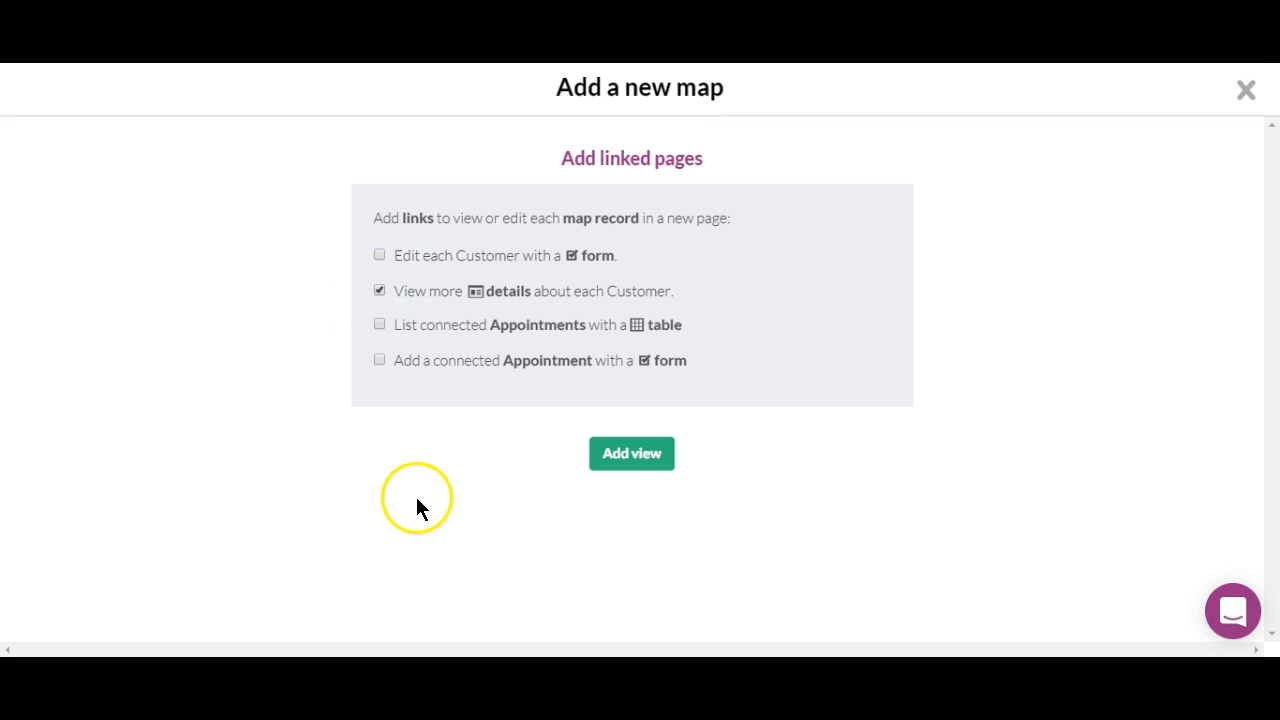
click(645, 458)
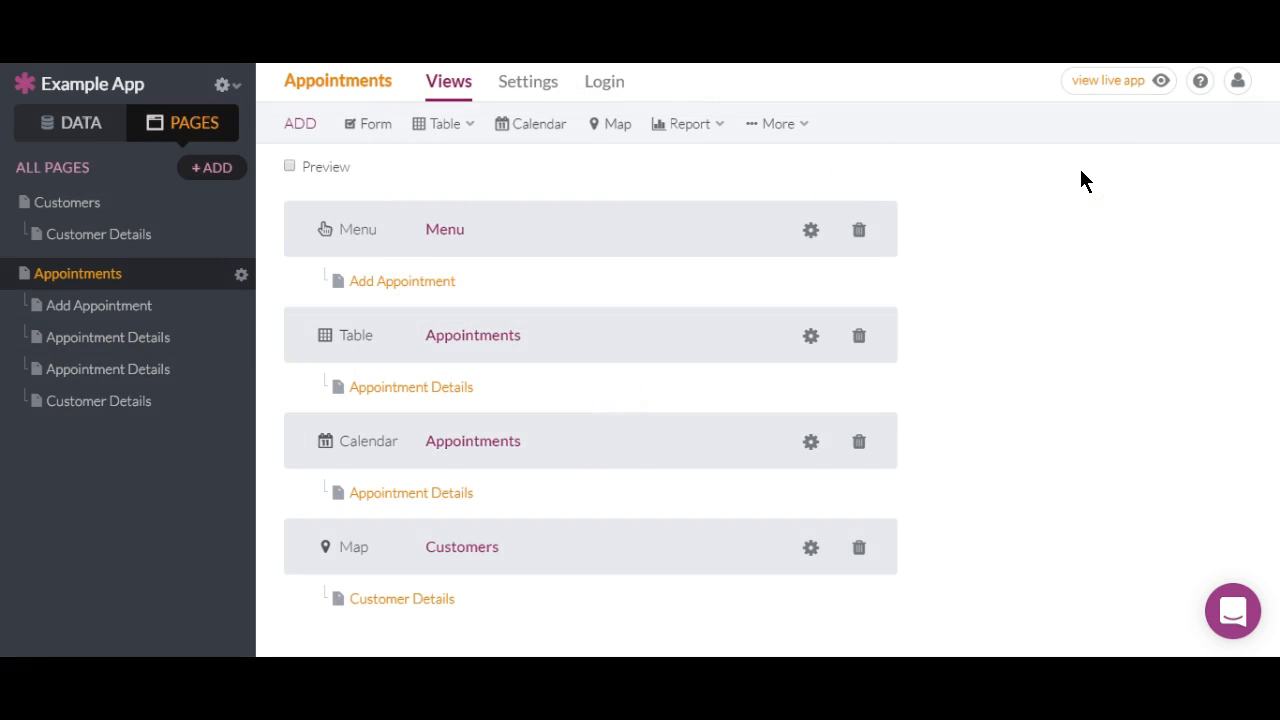
Open the live app, view an appointment's details page, and return to Appointments.
click(1102, 84)
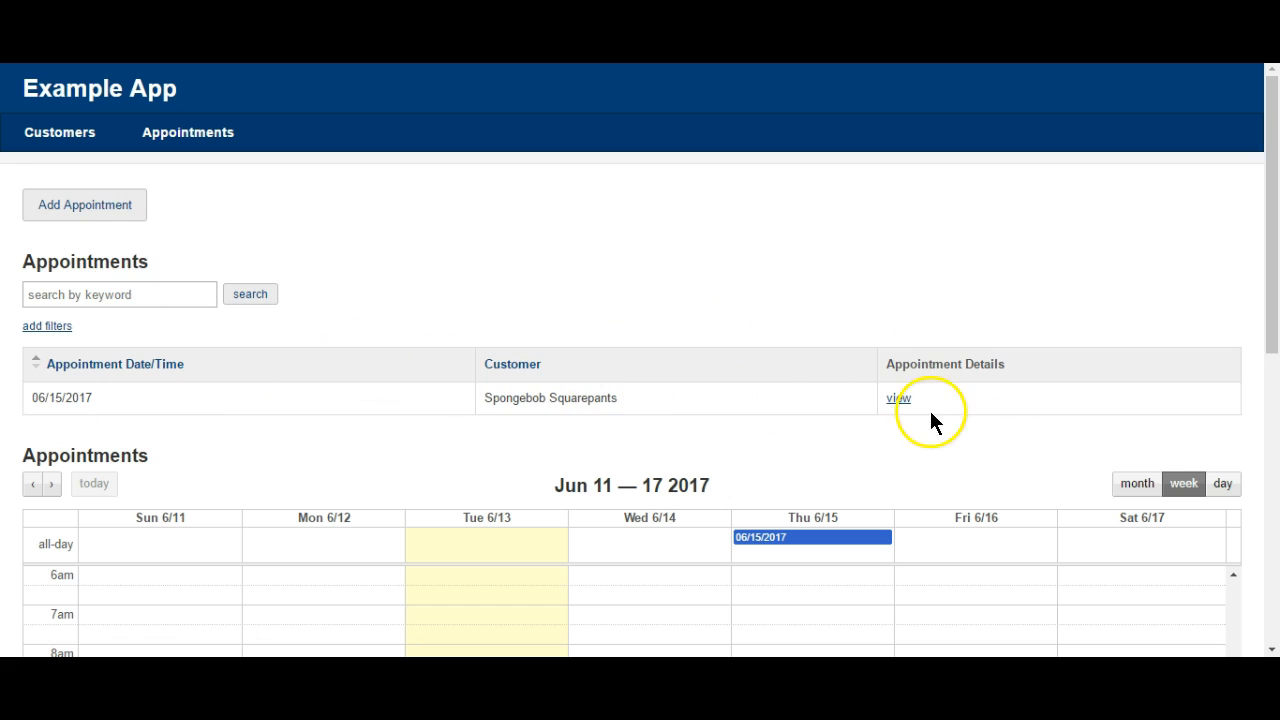
click(898, 398)
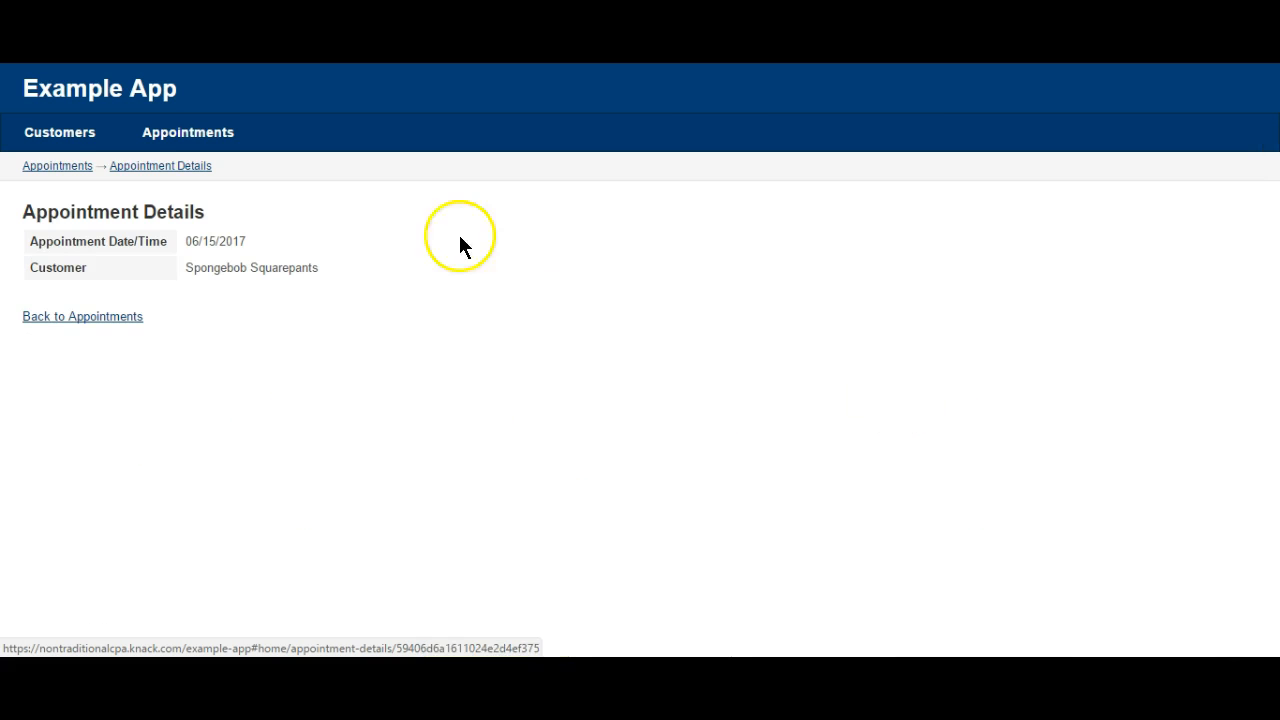
click(60, 167)
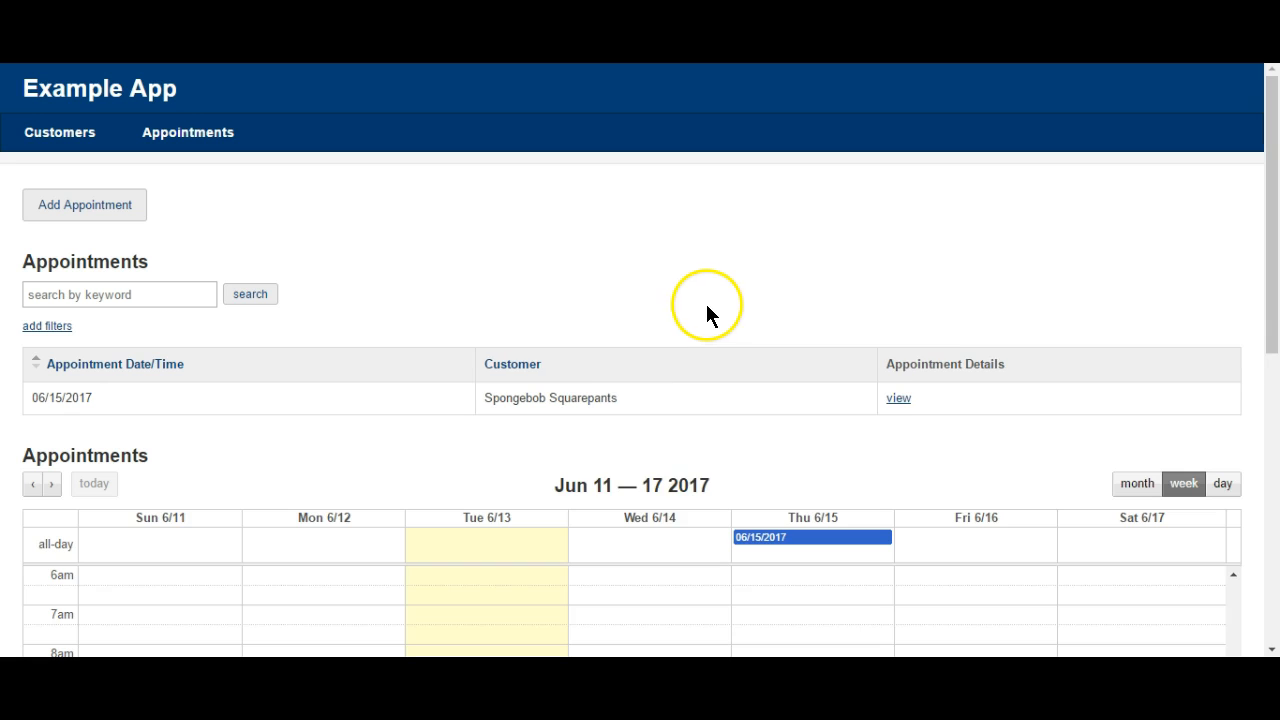
Open the 06/15/2017 appointment from the weekly calendar, close it, and scroll to Customers.
scroll(691, 258, down, 4)
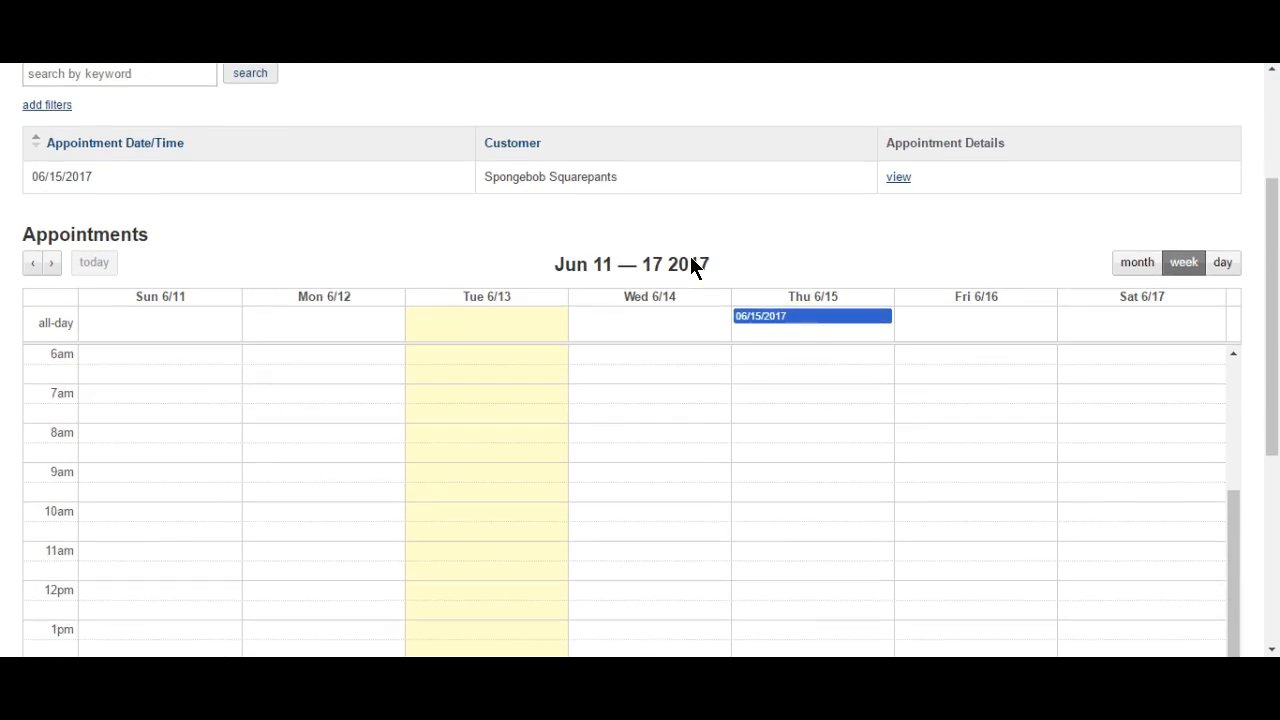
click(822, 198)
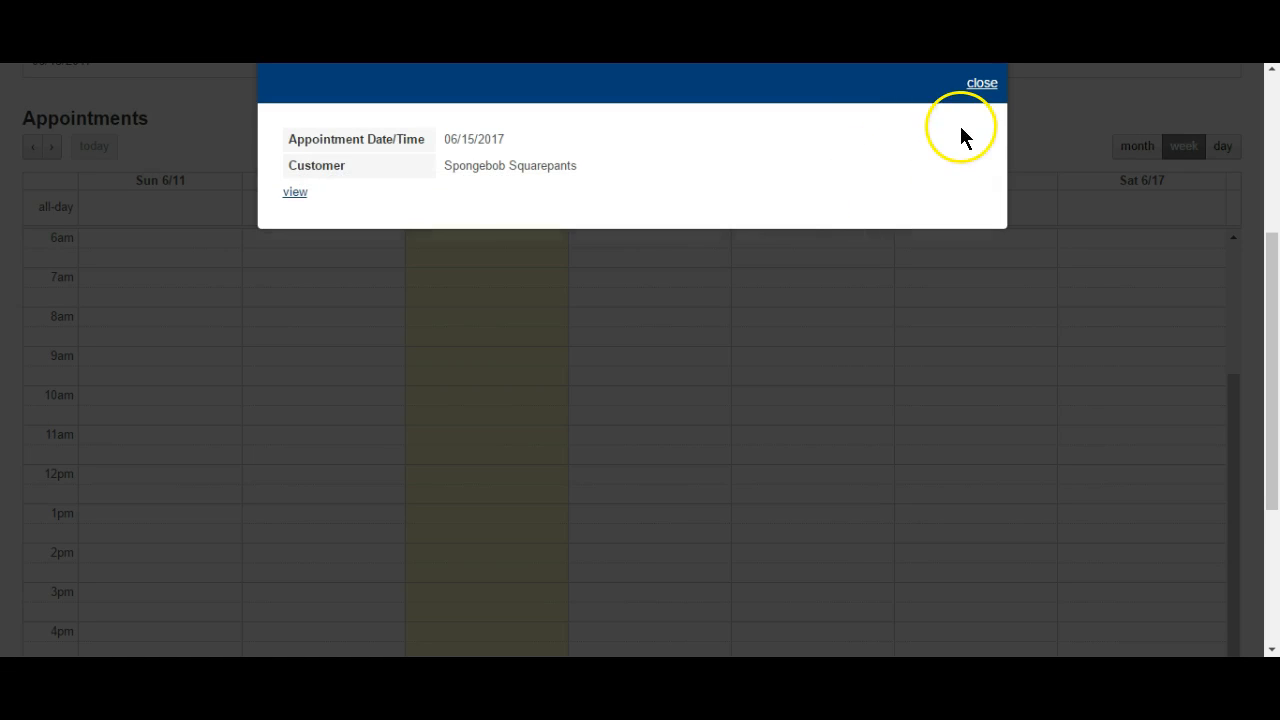
click(978, 86)
scroll(839, 352, down, 3)
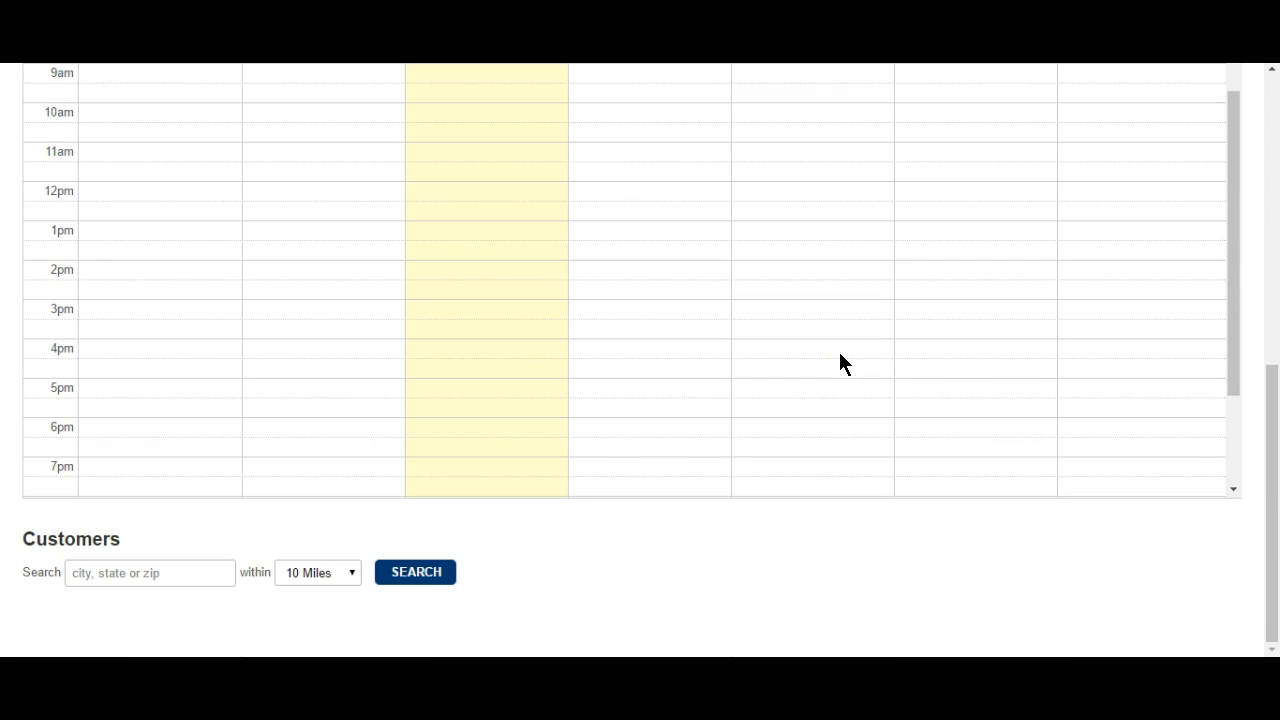
Search customers near ZIP 46356 within any distance.
click(185, 568)
text(46356)
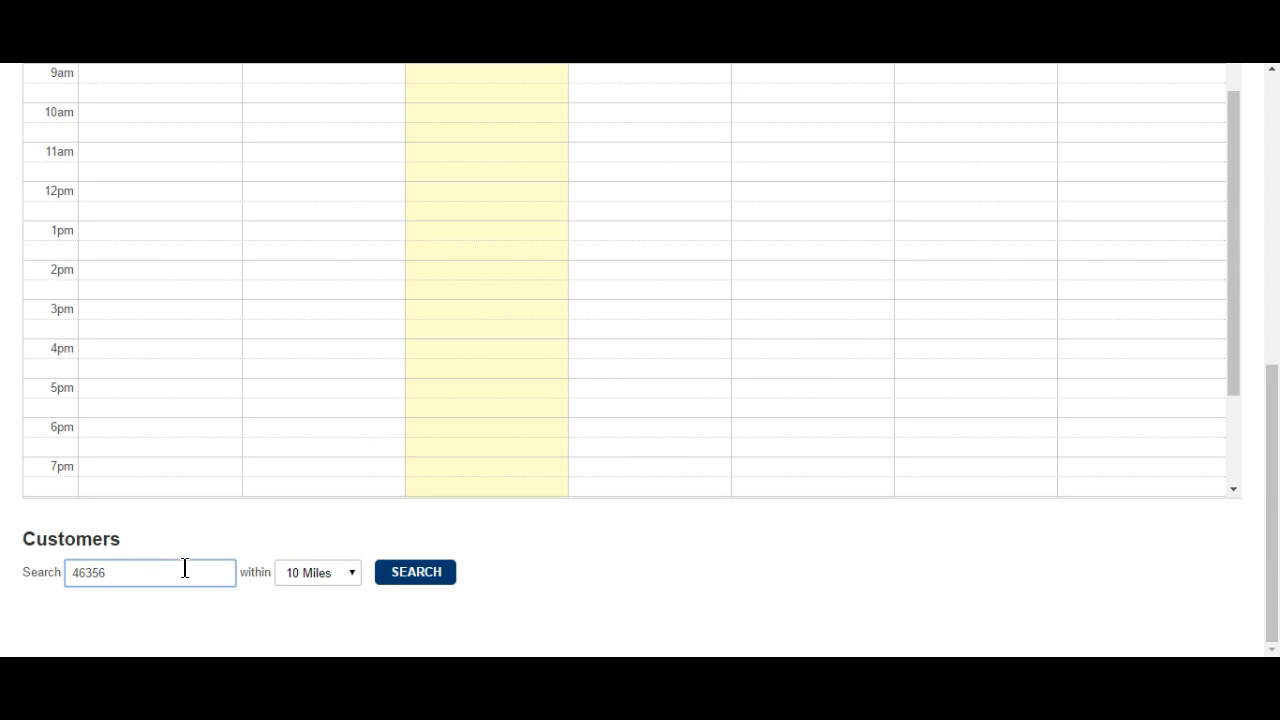
click(347, 572)
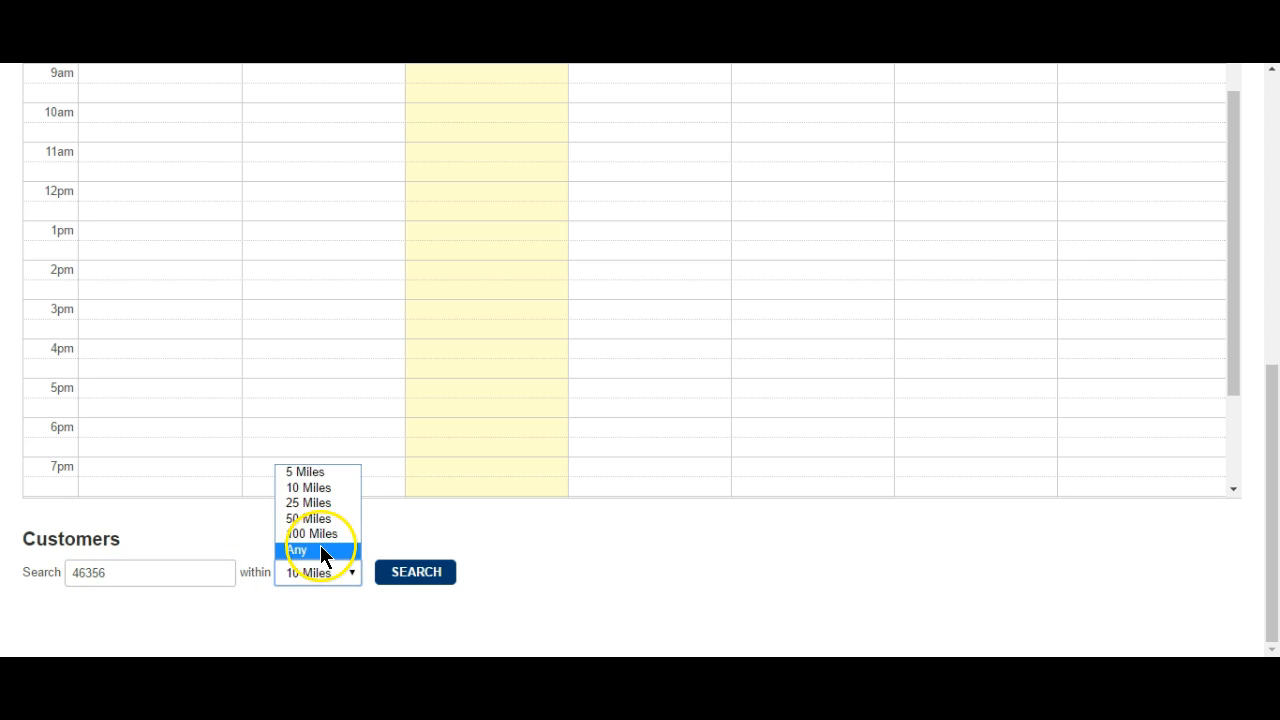
click(320, 547)
click(400, 572)
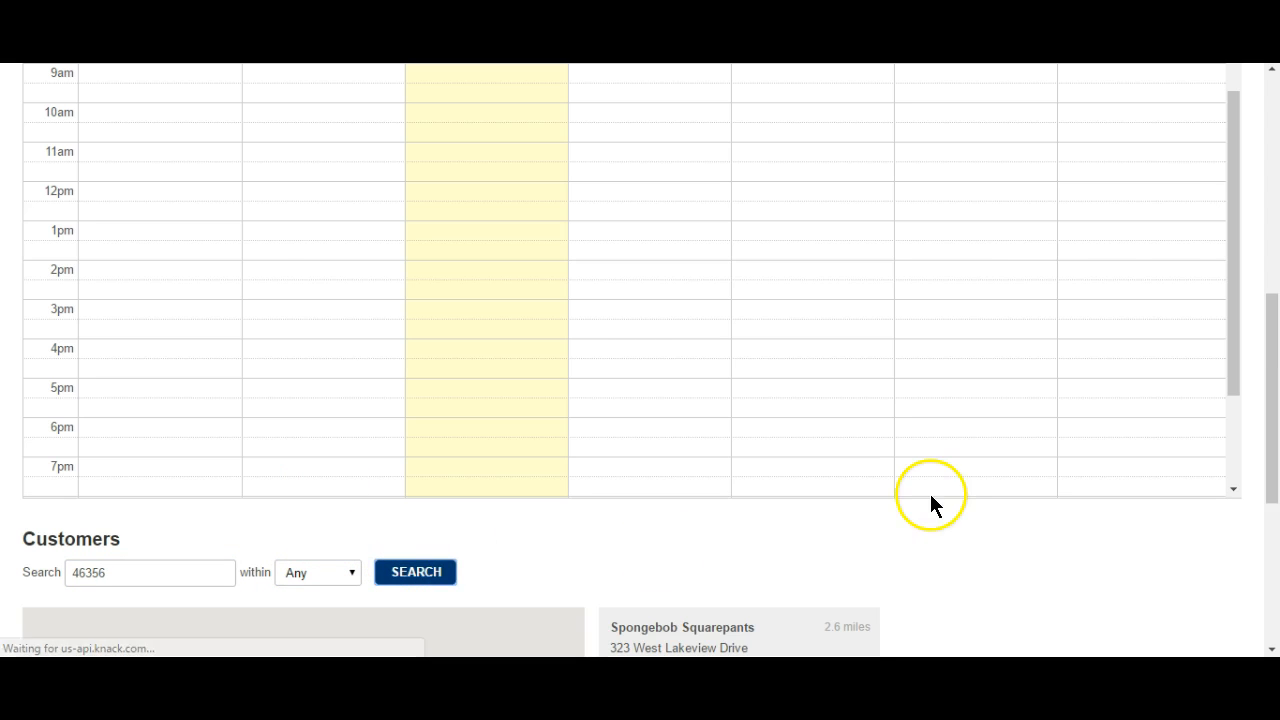
Zoom the results map out until Illinois and Indiana are visible.
drag(1275, 337, 1274, 463)
click(561, 572)
click(560, 573)
click(560, 573)
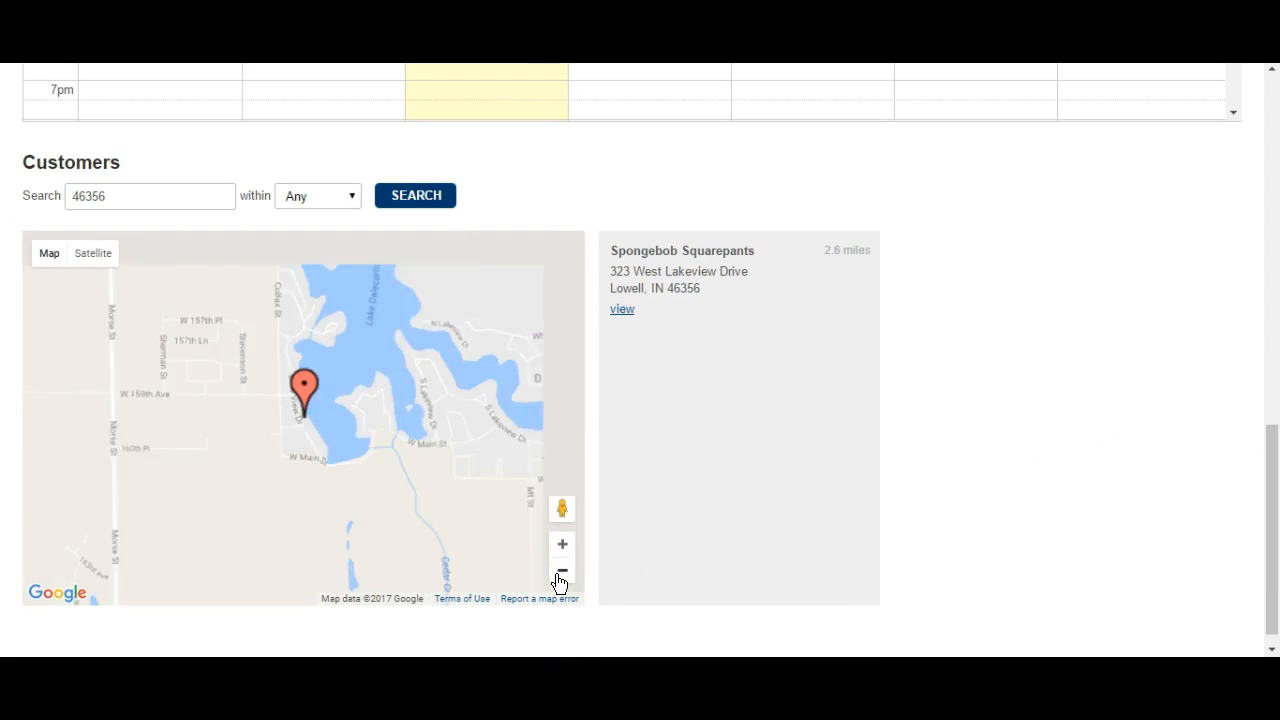
click(560, 573)
click(560, 573)
click(561, 572)
click(561, 572)
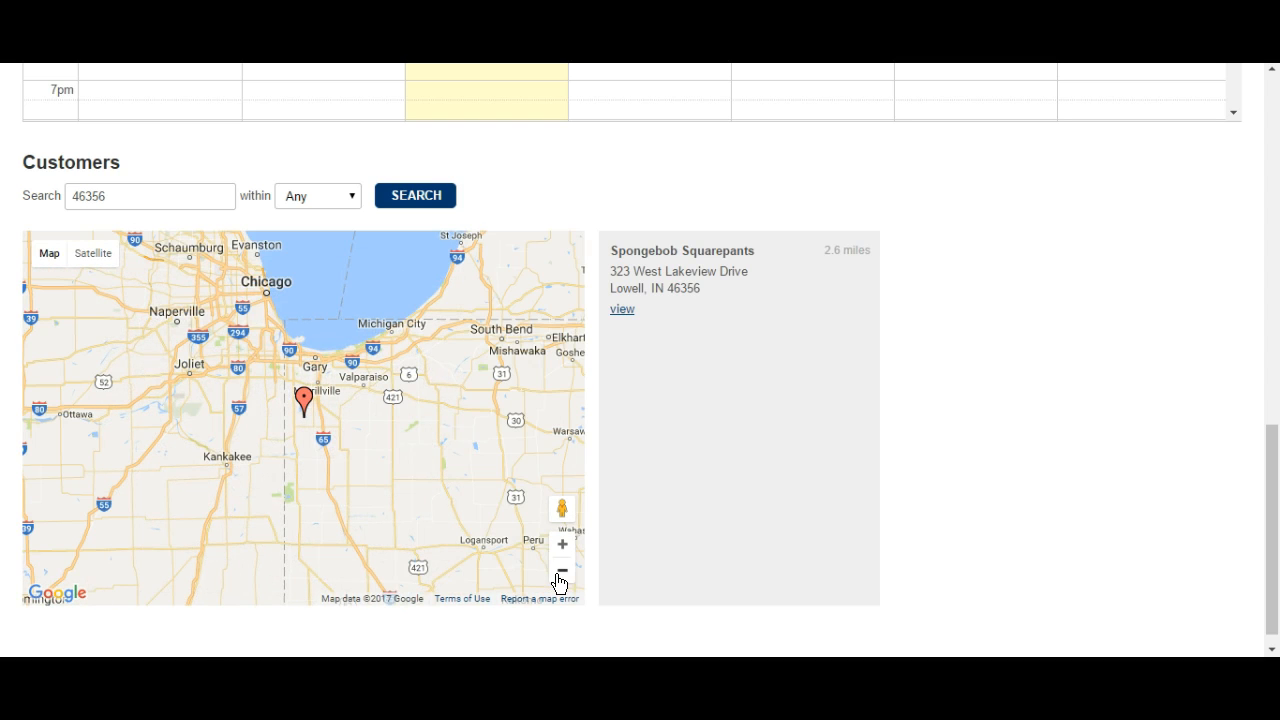
click(560, 573)
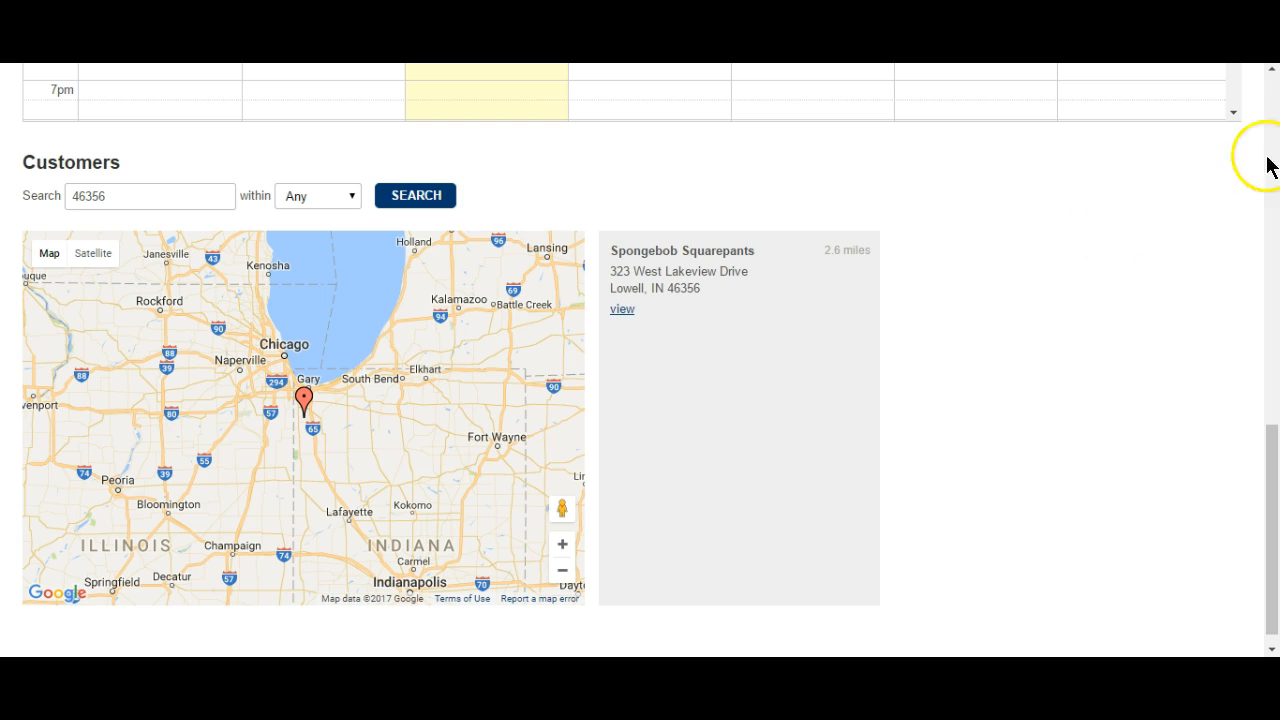
click(1274, 117)
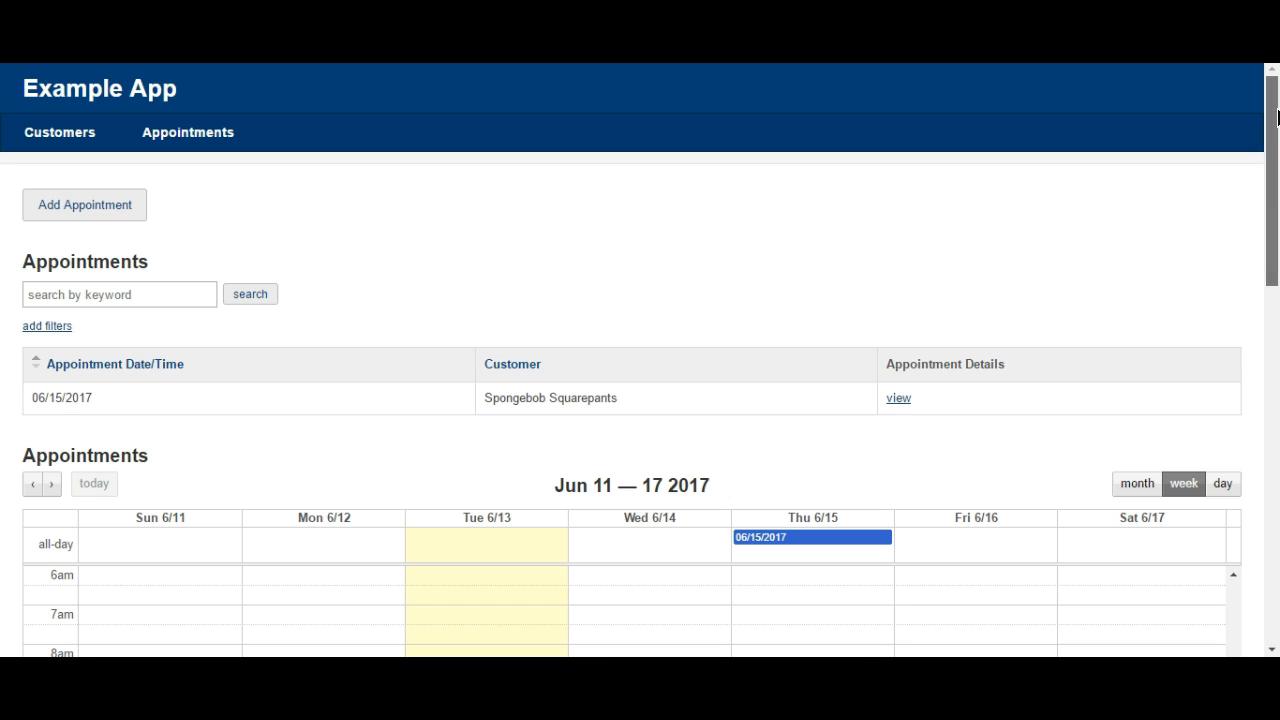
Scroll through the live app, then go back to the builder's Appointments page views.
click(1276, 485)
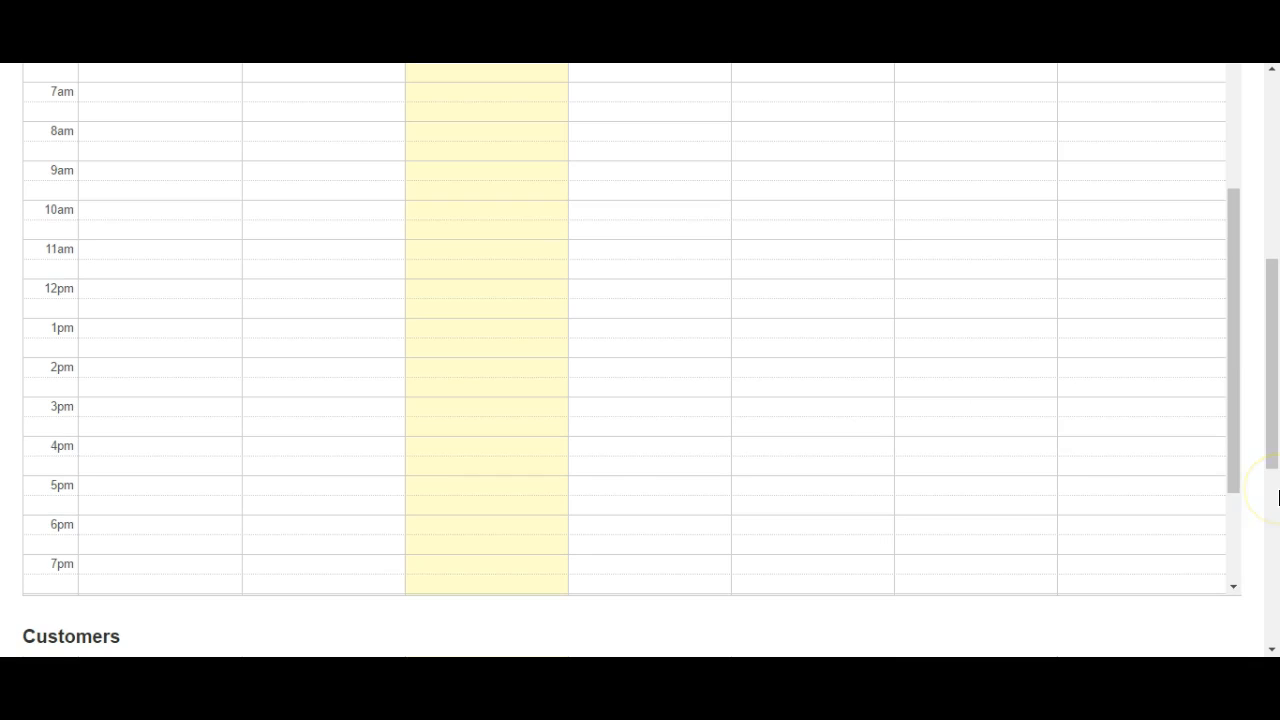
click(1276, 121)
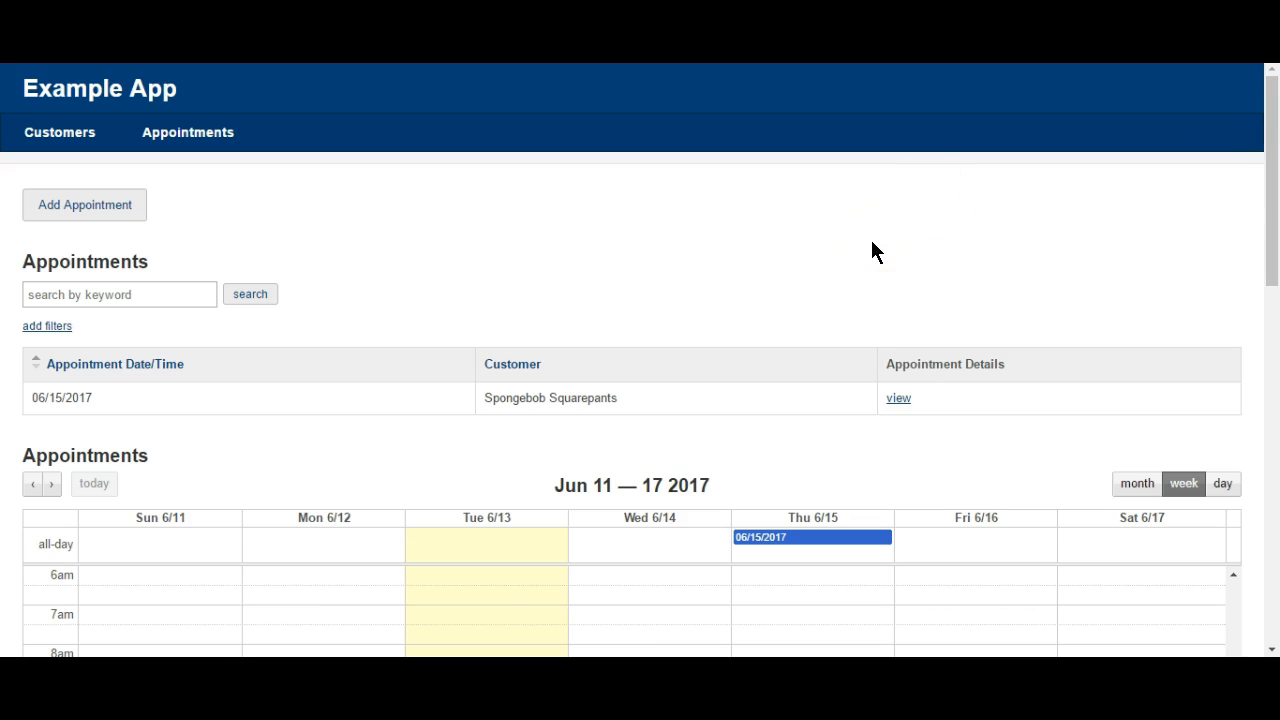
click(855, 155)
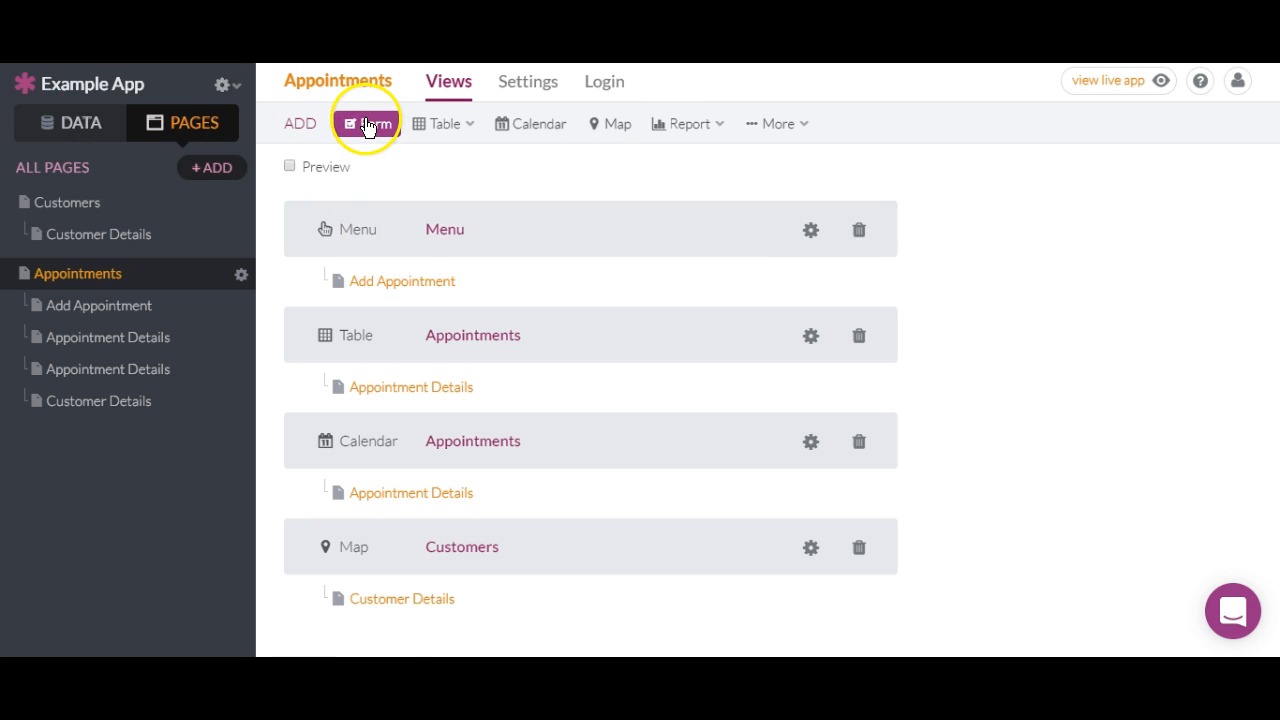
mouse_move(474, 131)
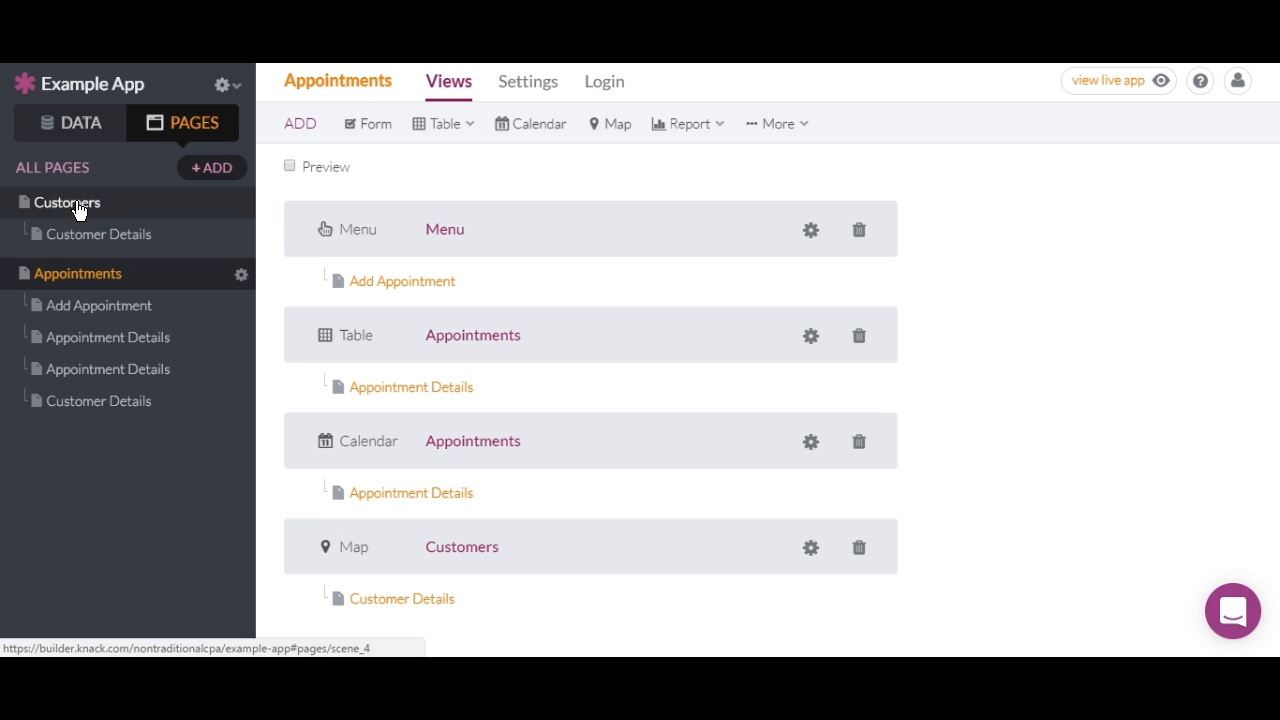
Create a blank page named 'Home' and drag it toward the top of the page list.
click(196, 171)
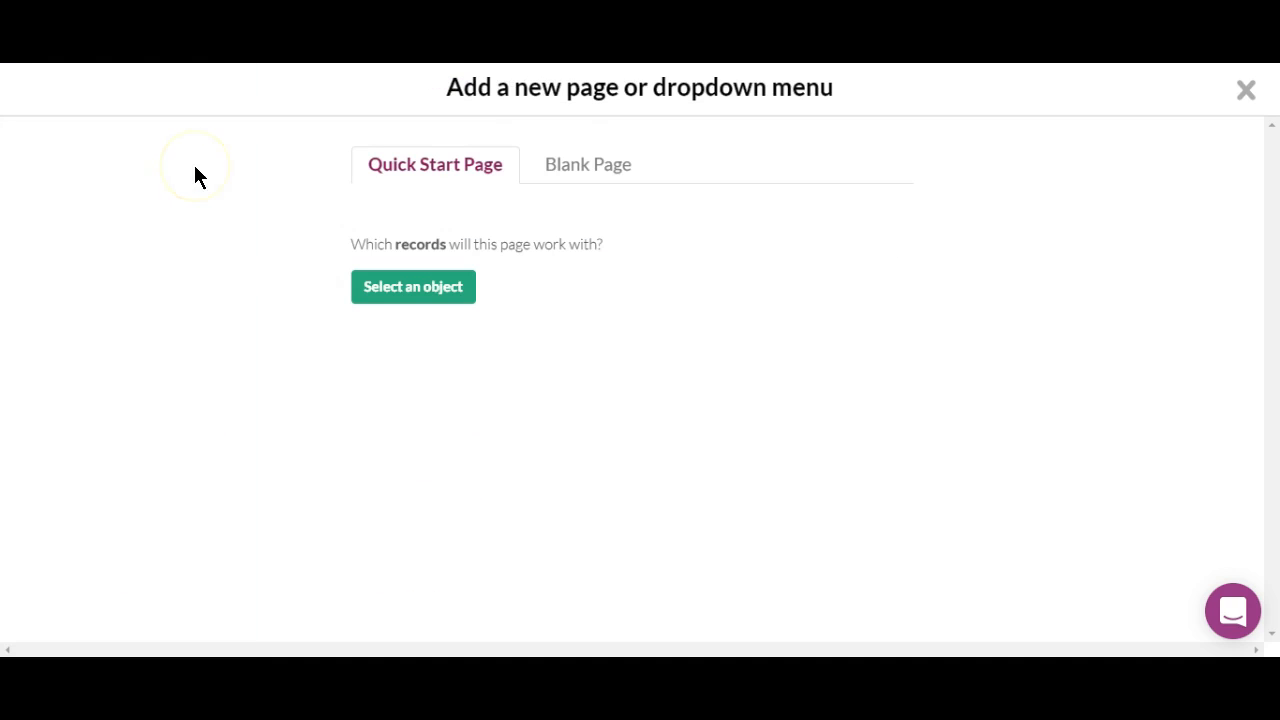
click(566, 166)
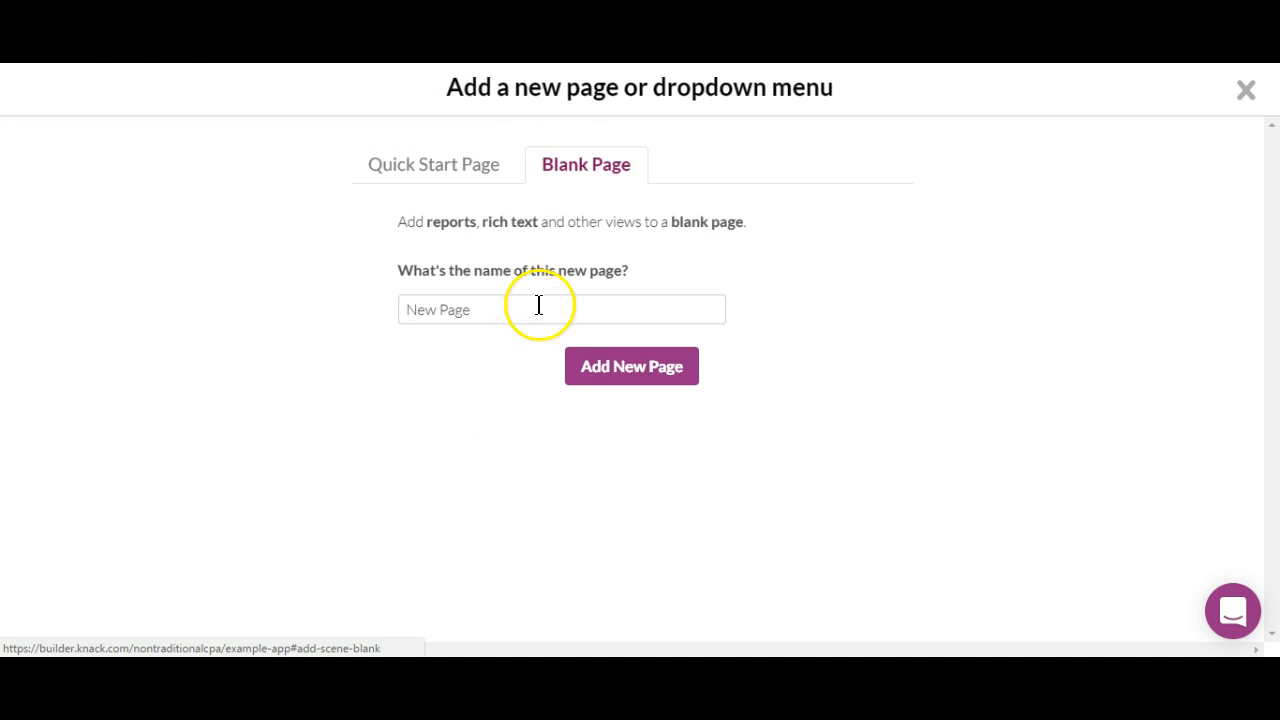
click(506, 311)
key(BackSpace)
key(BackSpace)
key(BackSpace)
key(BackSpace)
key(BackSpace)
key(BackSpace)
key(BackSpace)
key(BackSpace)
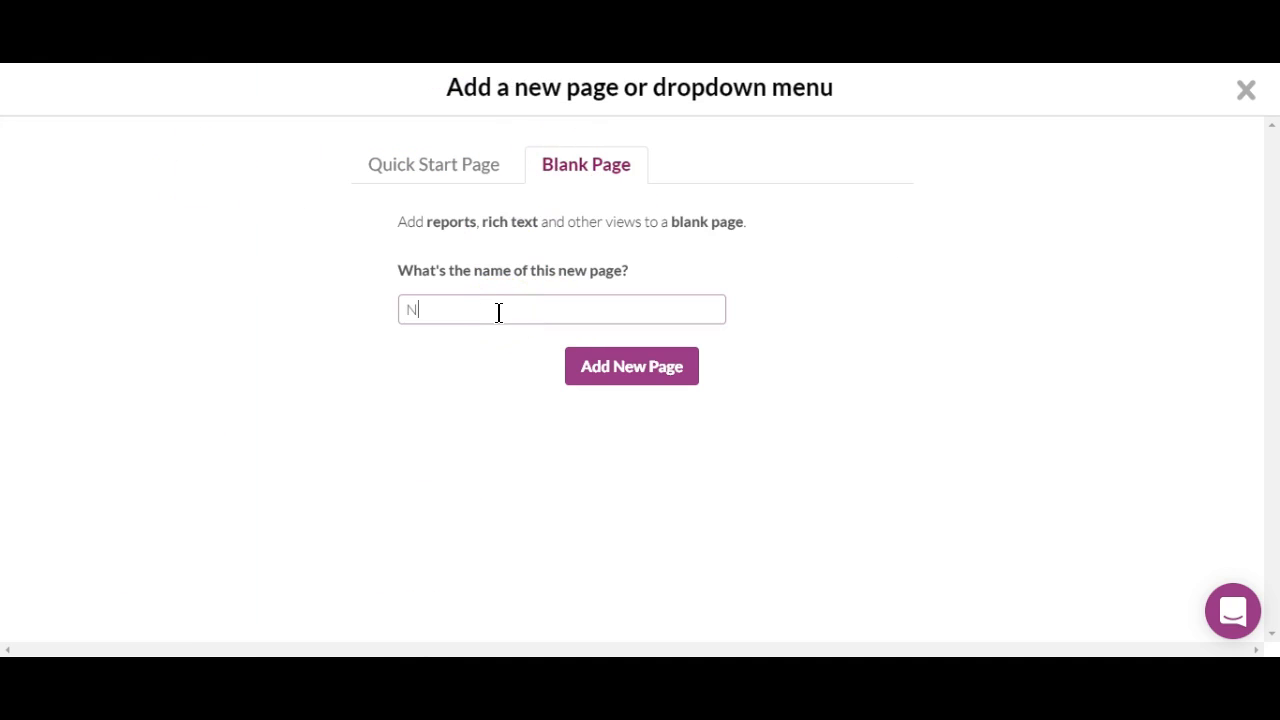
text(Home)
click(656, 371)
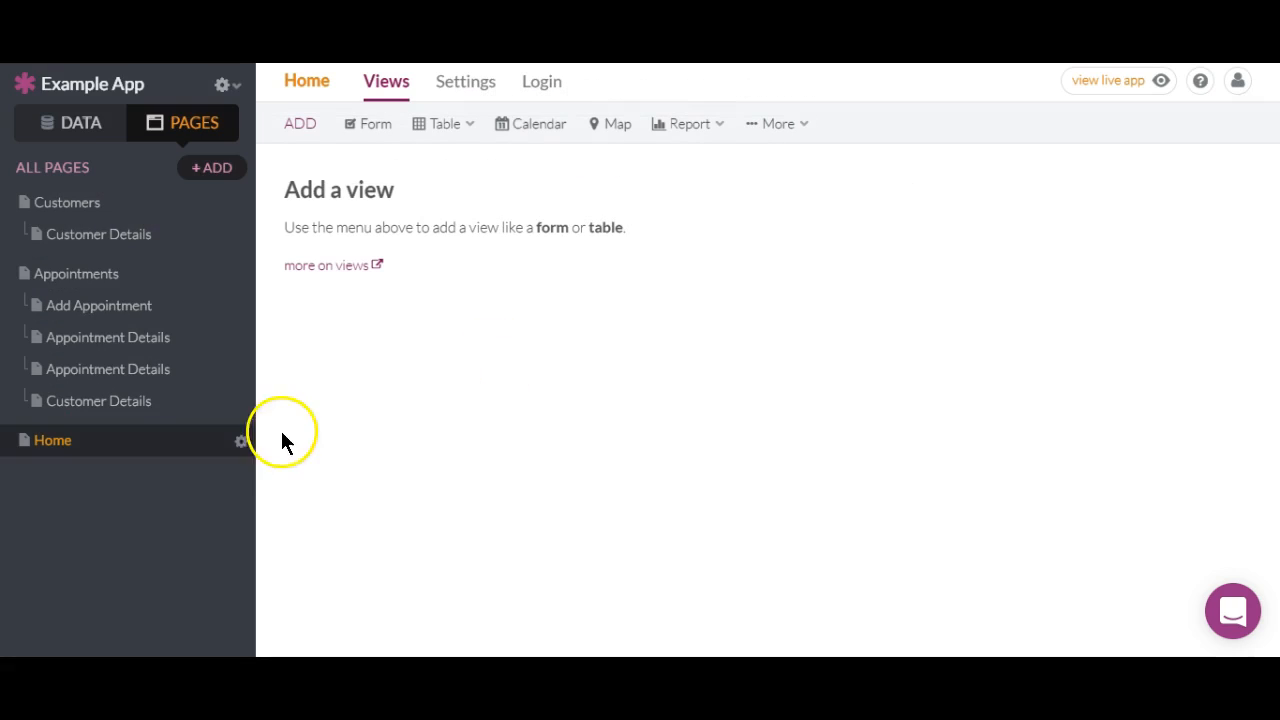
drag(153, 443, 147, 296)
Select the Home page and add a Menu view from the More options.
click(138, 218)
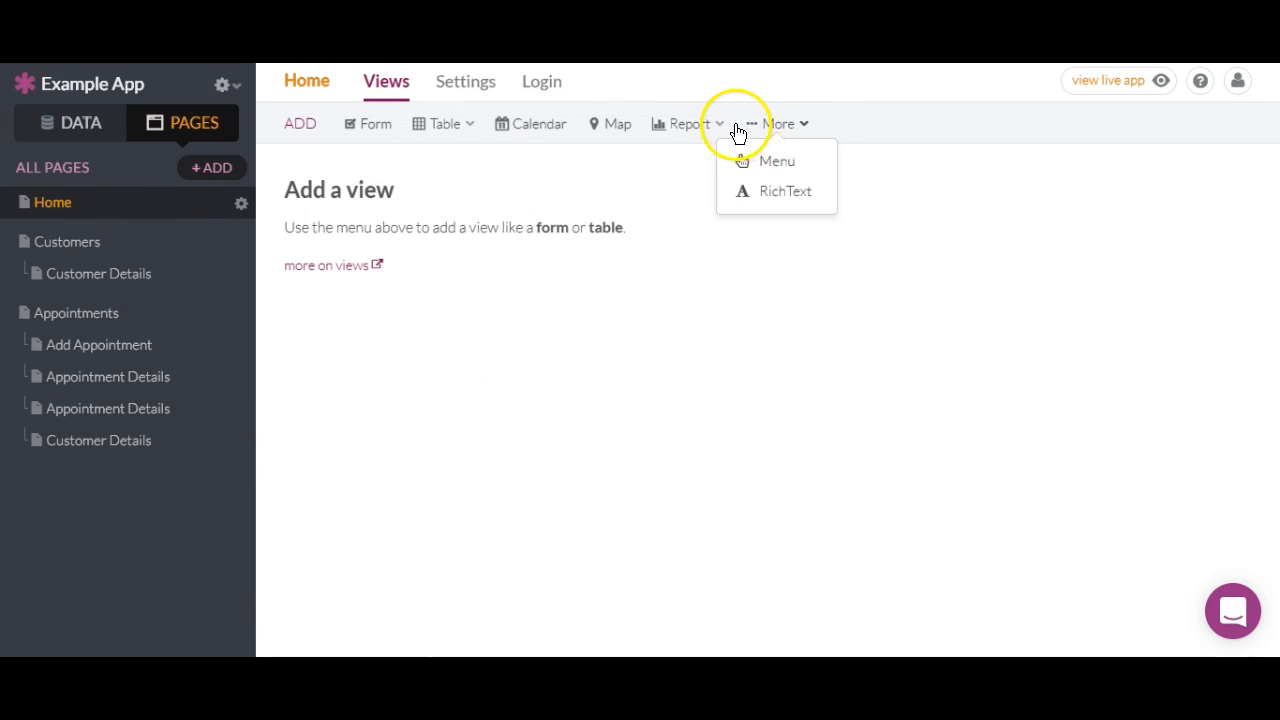
mouse_move(713, 130)
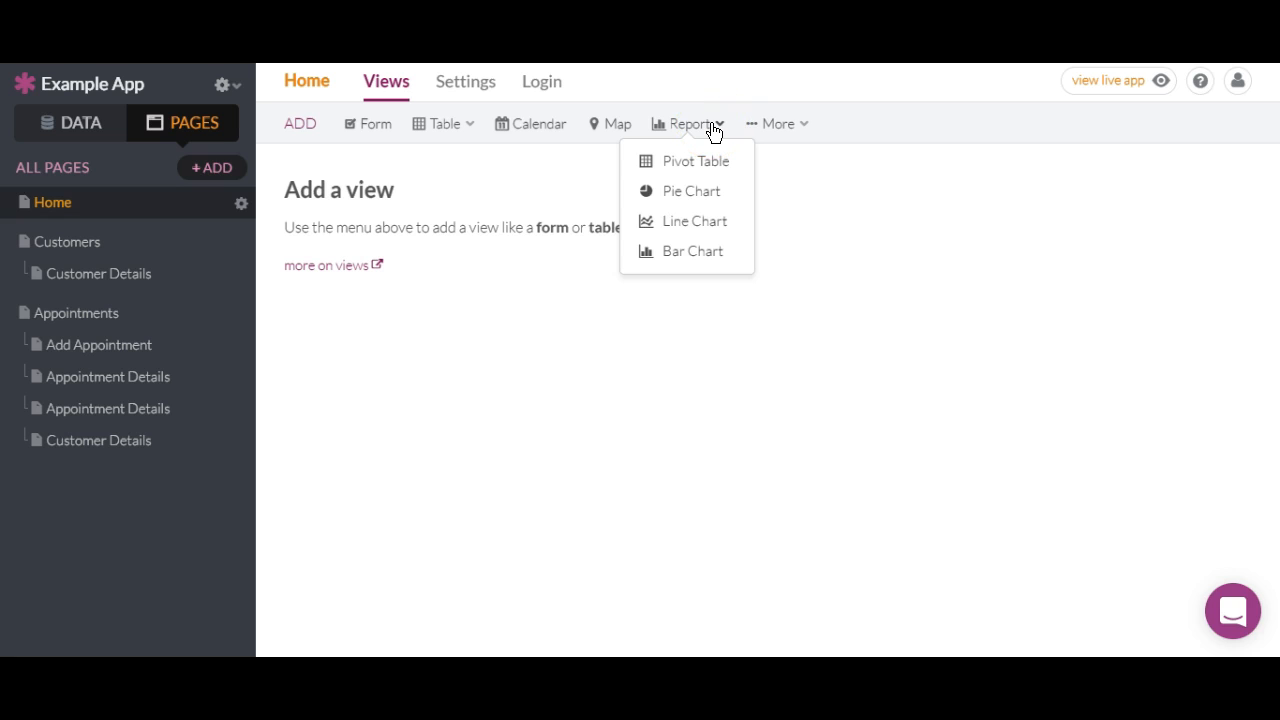
click(712, 156)
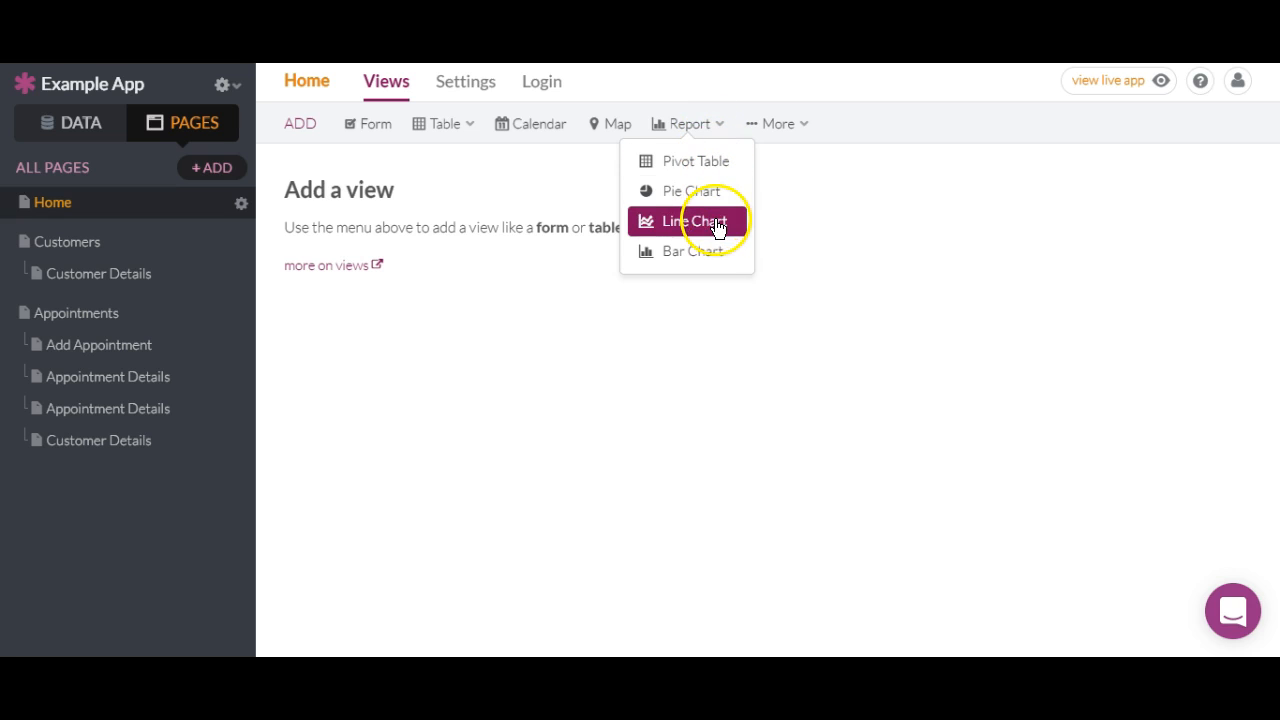
mouse_move(785, 135)
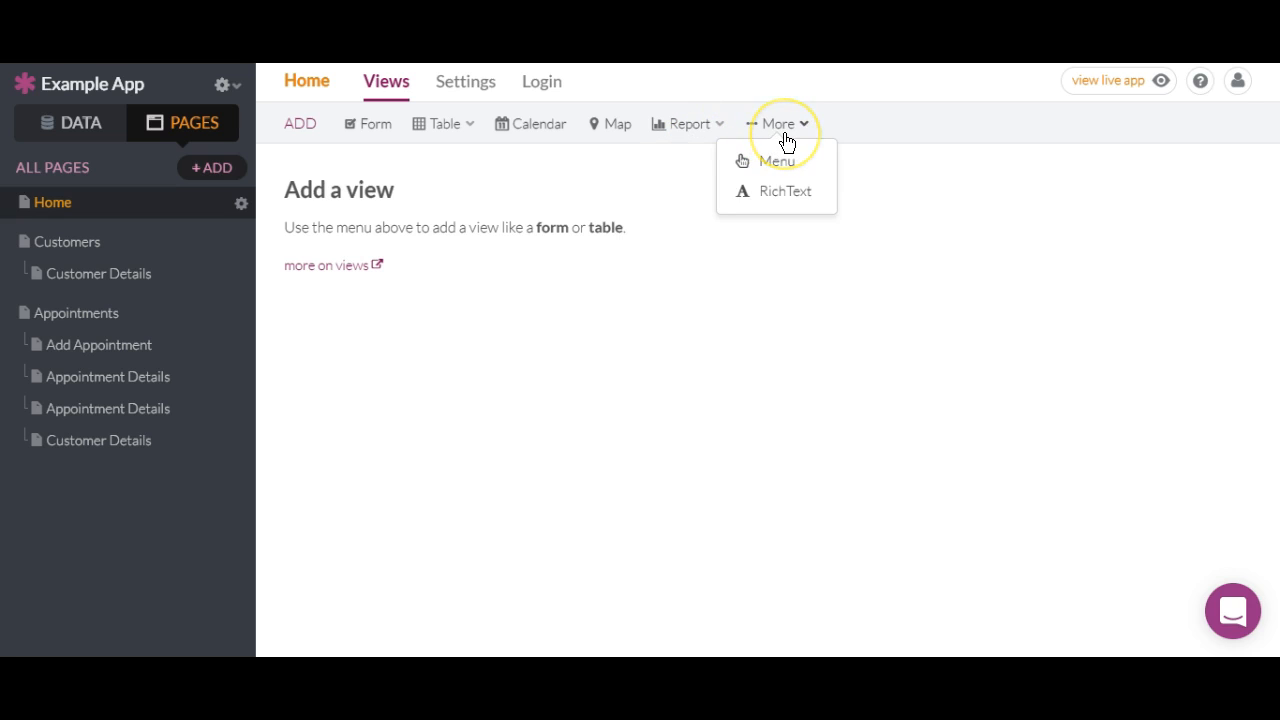
click(777, 160)
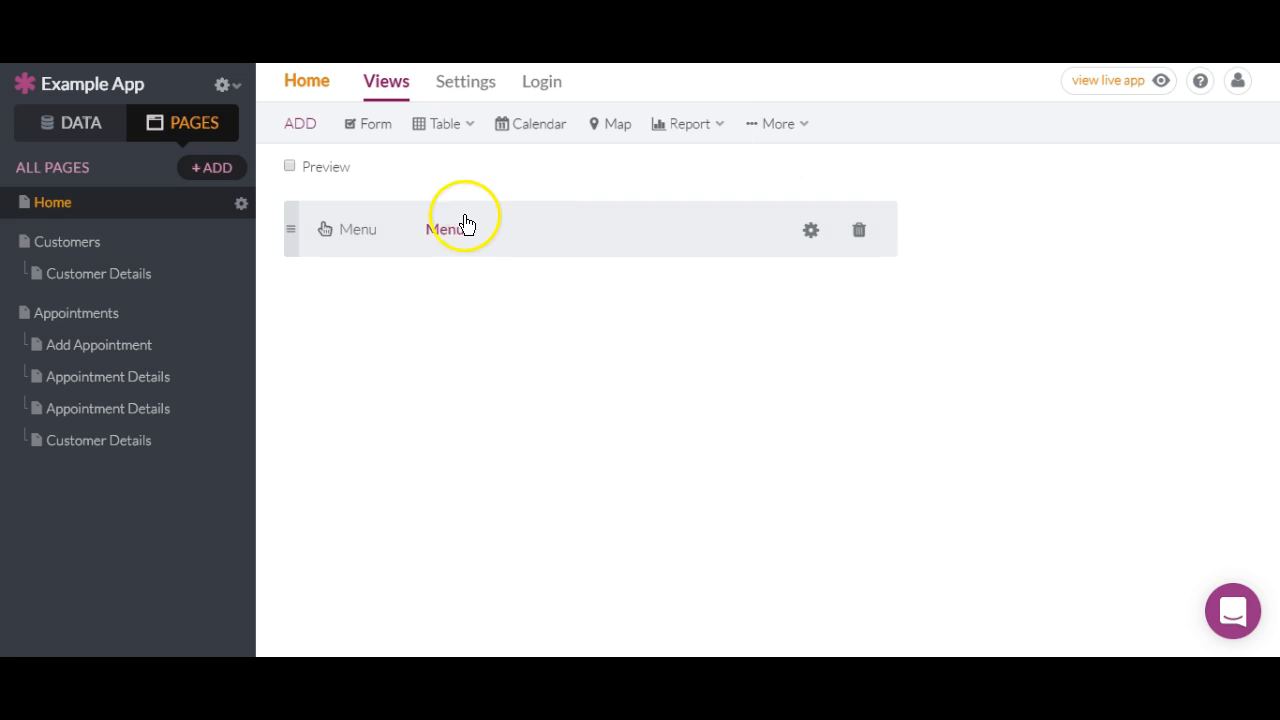
Add a menu link named 'Add Appointment' pointing to the Appointments > Add Appointment page.
click(340, 215)
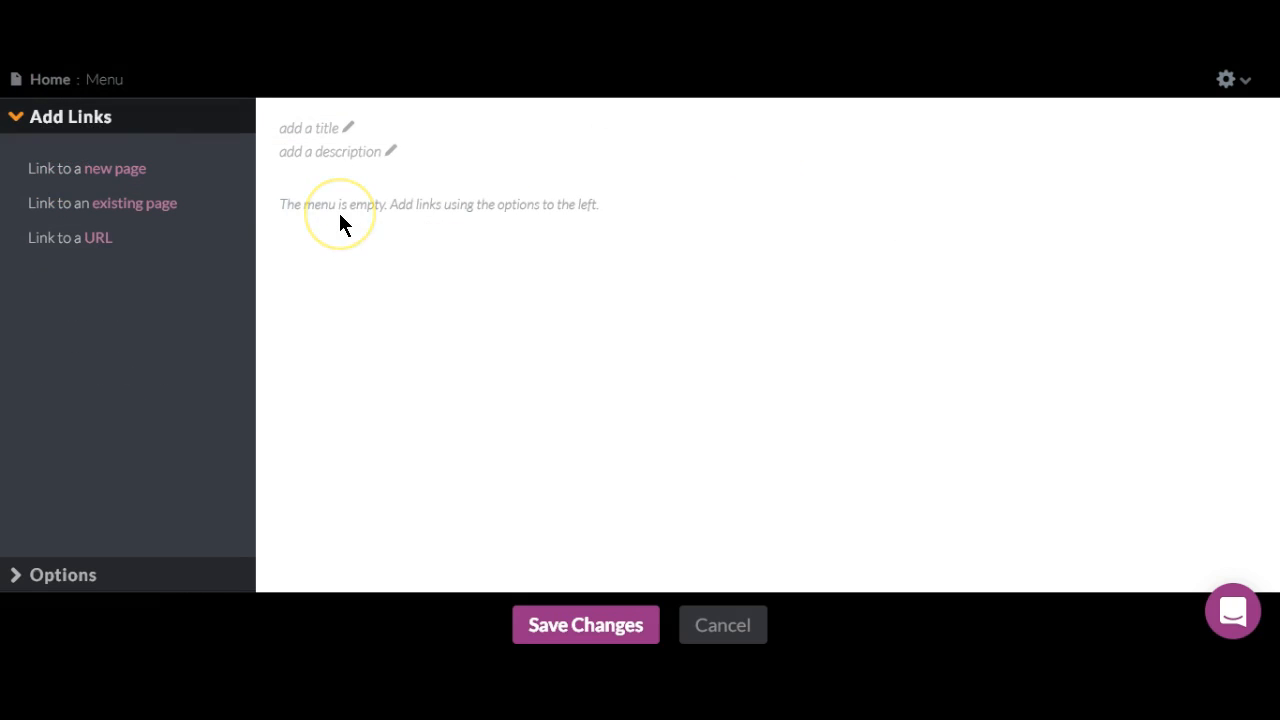
click(130, 171)
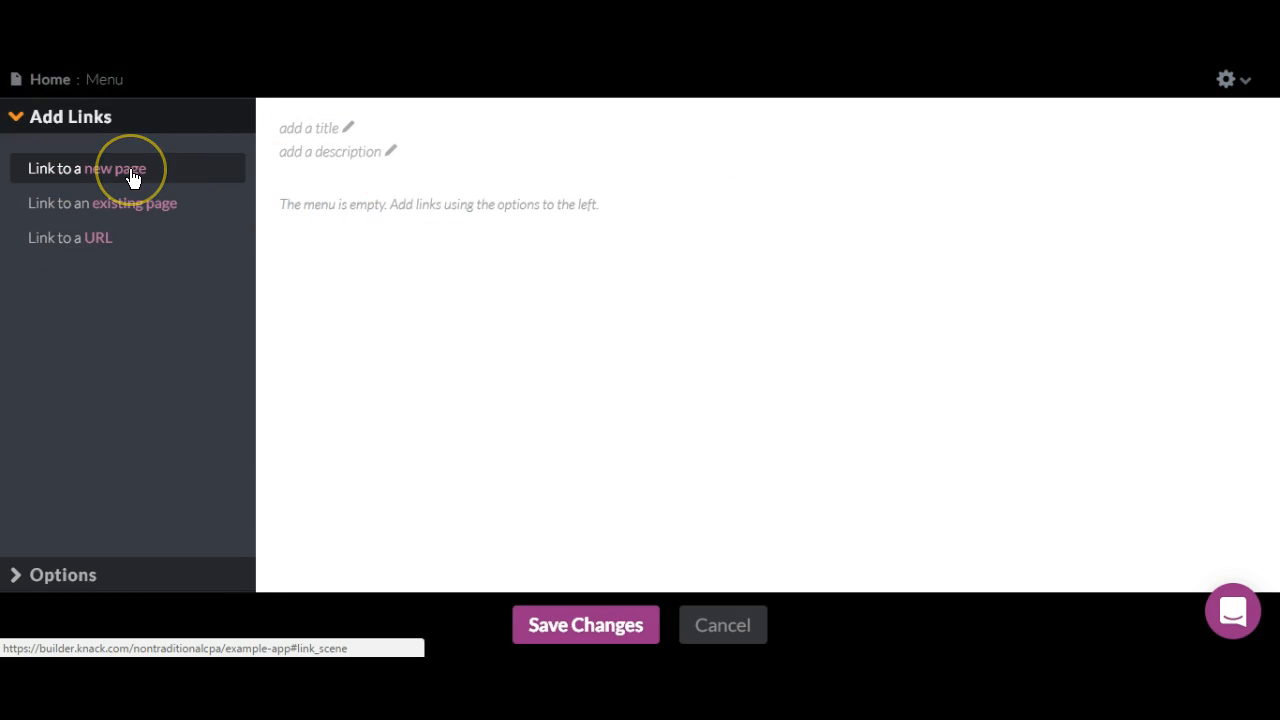
click(135, 207)
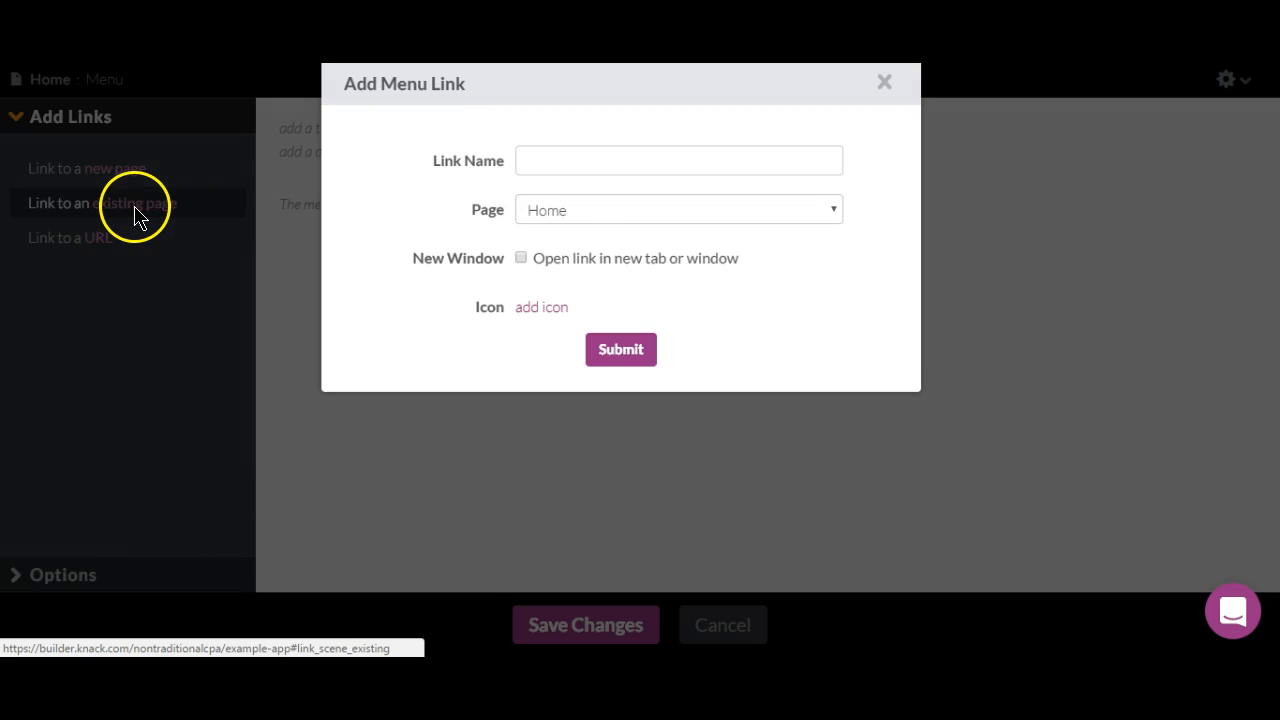
click(706, 205)
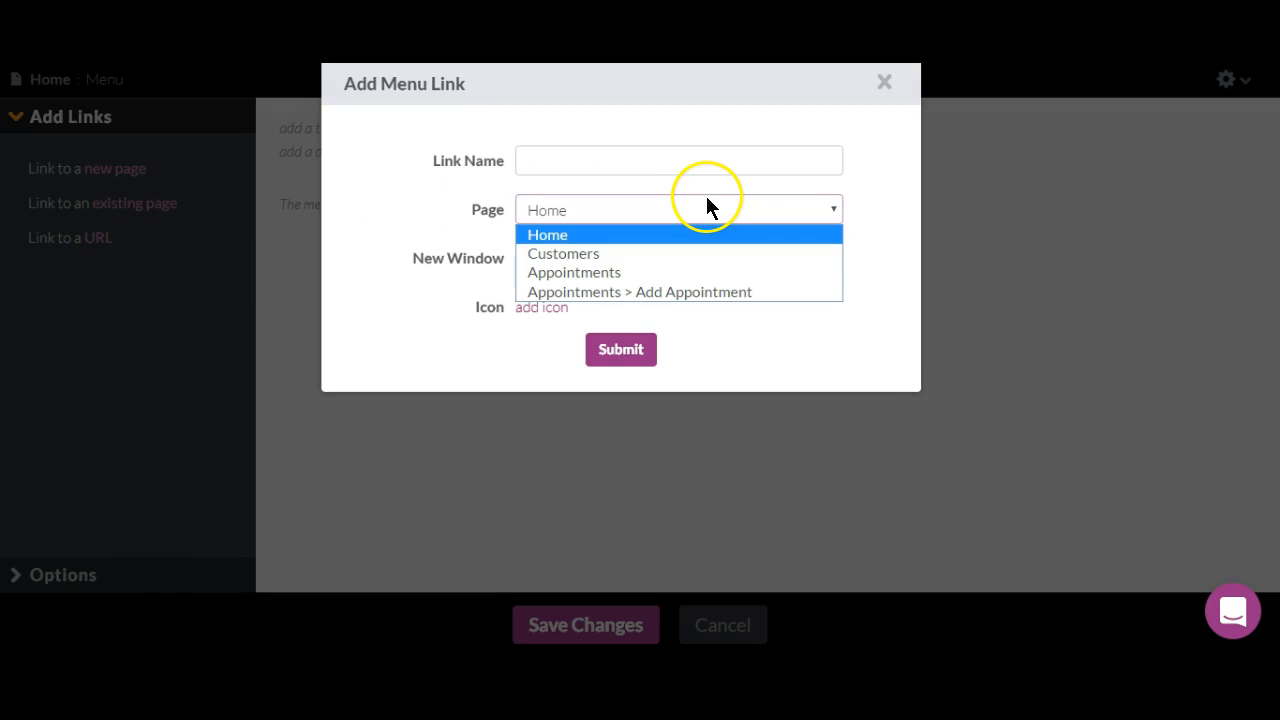
click(692, 295)
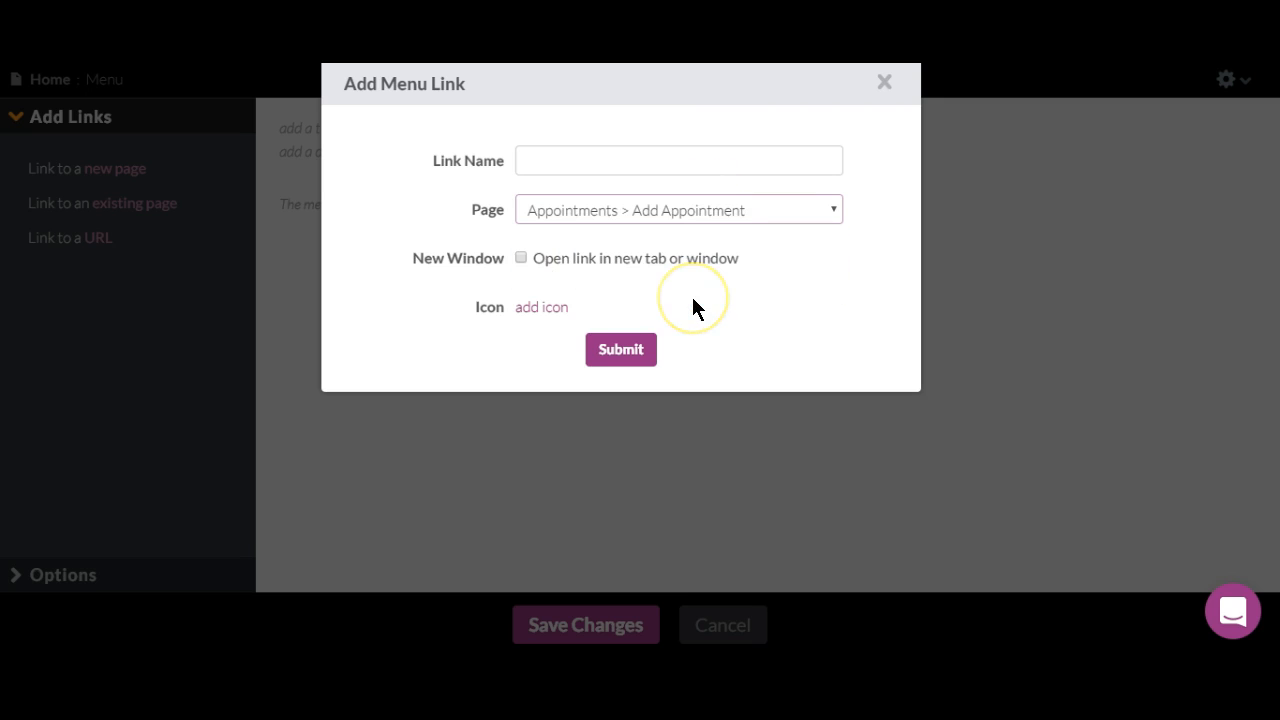
click(602, 163)
text(Add Appointment)
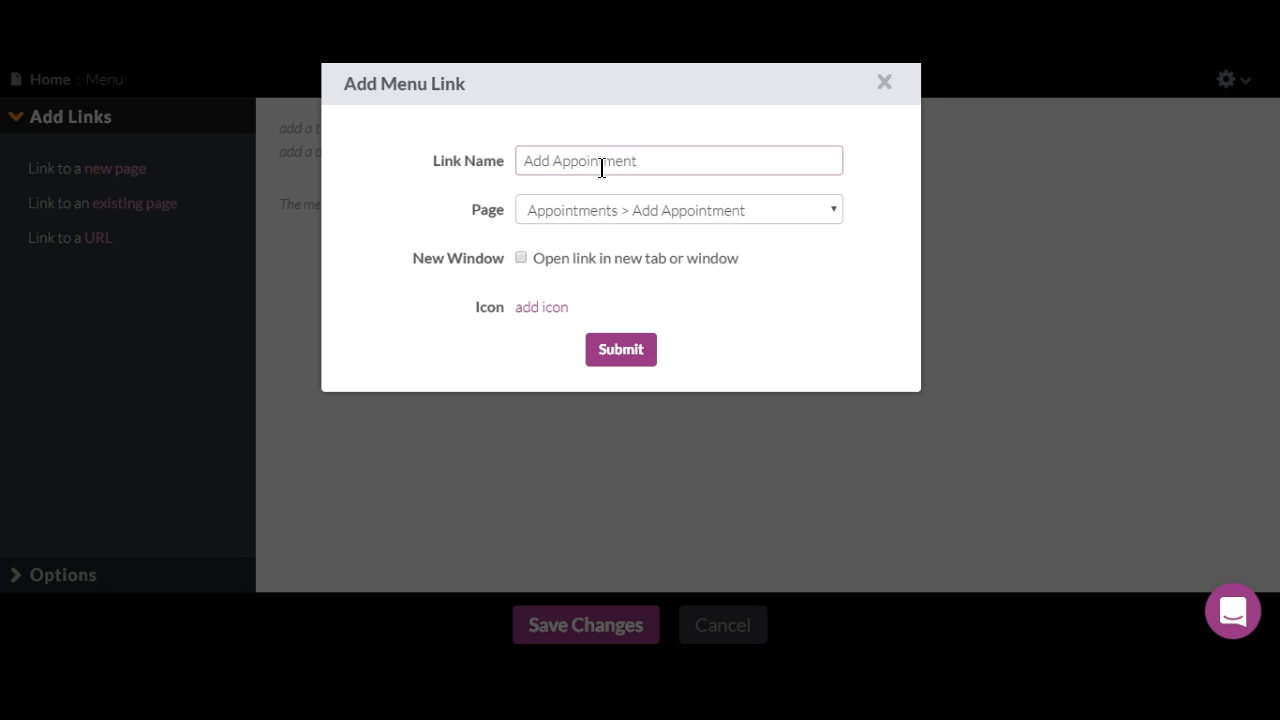
Give the link a gears icon, add it to the menu, and save the changes.
click(541, 307)
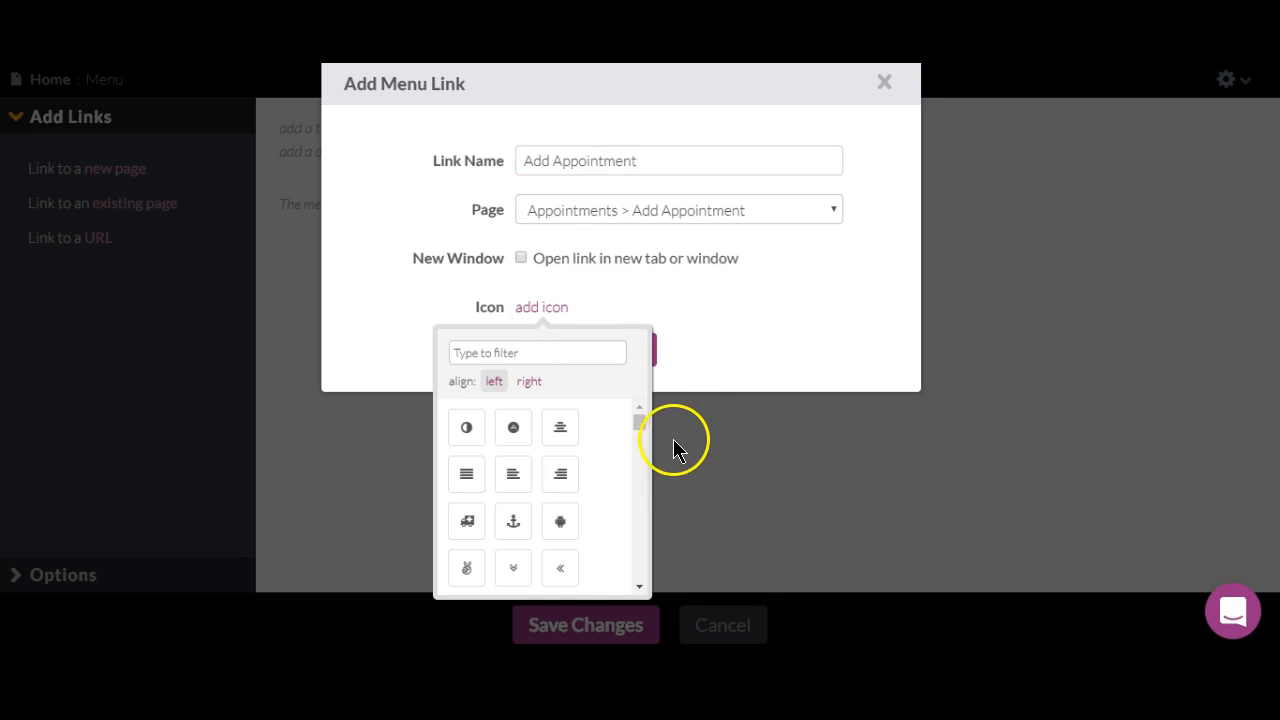
drag(640, 426, 623, 457)
click(514, 431)
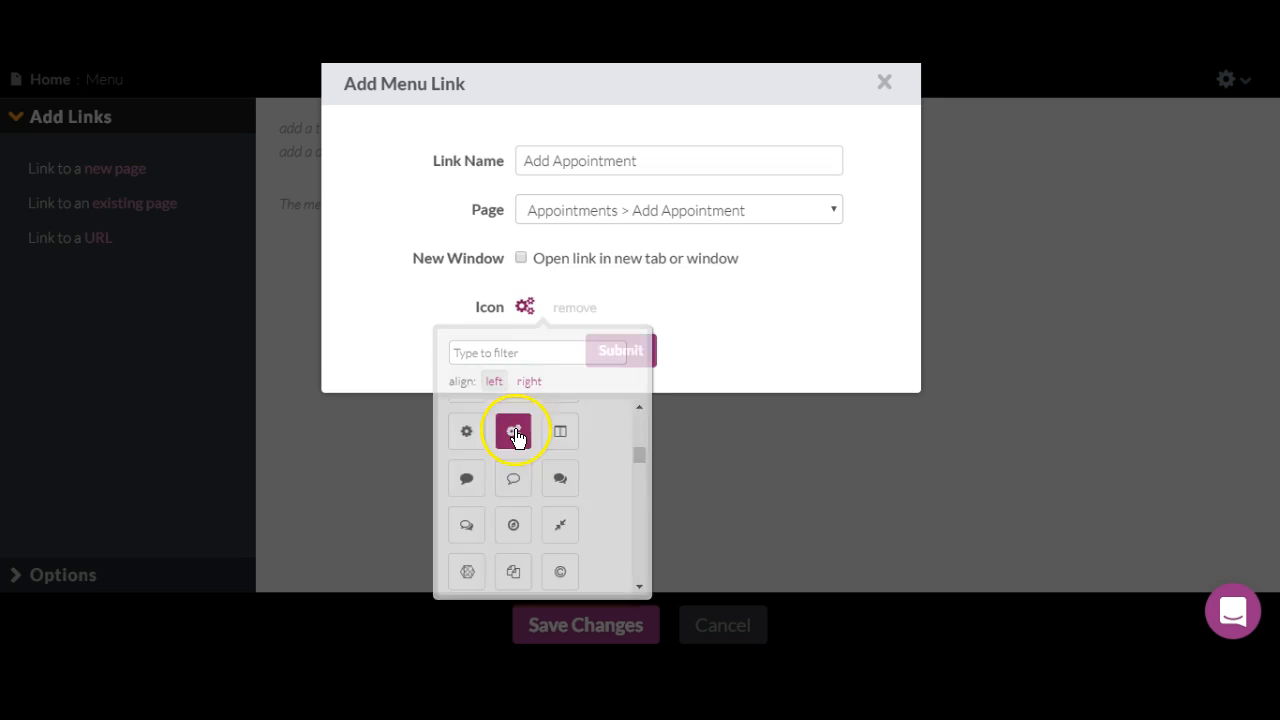
click(604, 350)
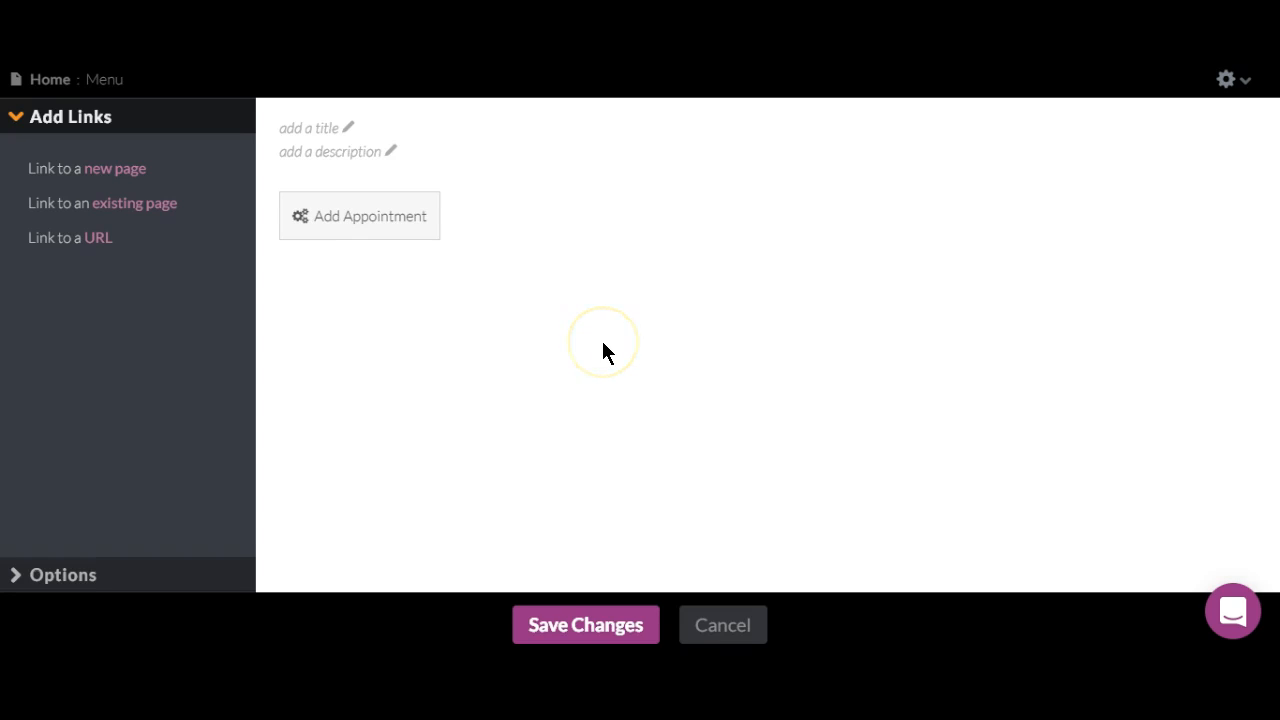
click(586, 624)
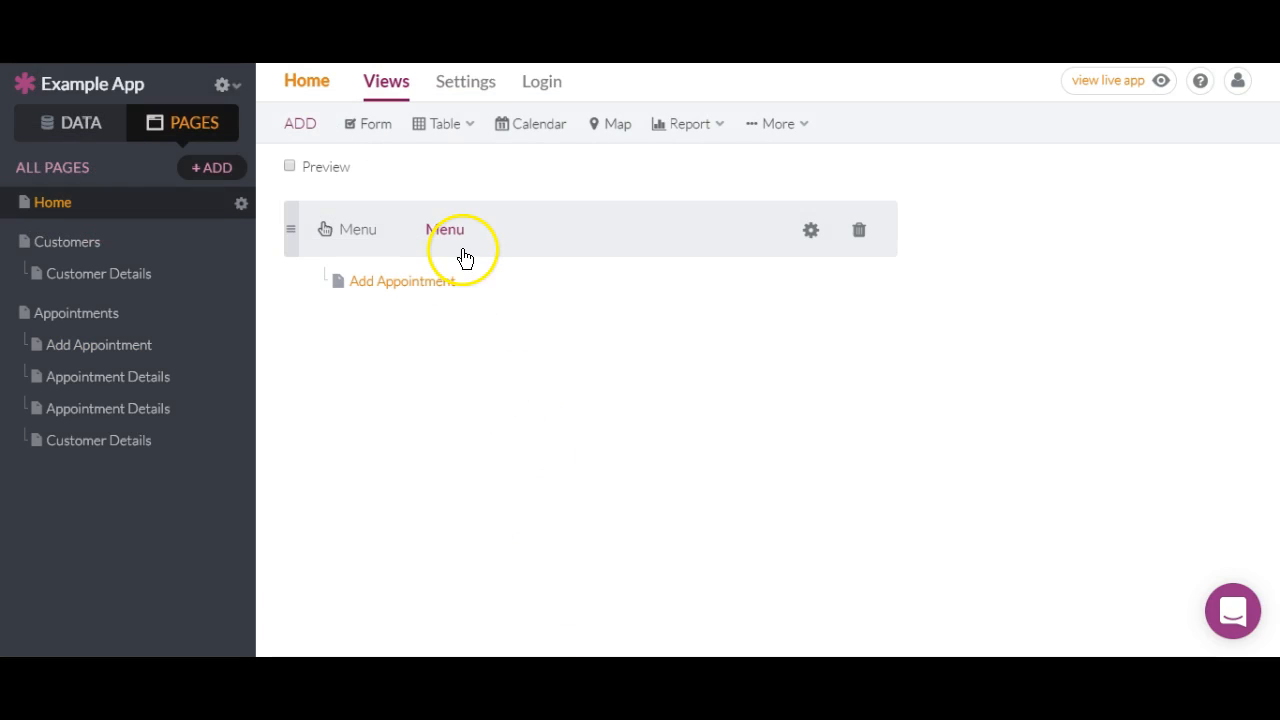
Add a pie chart of Appointments records, keeping the default Appointment Date/Time grouping and count.
click(720, 125)
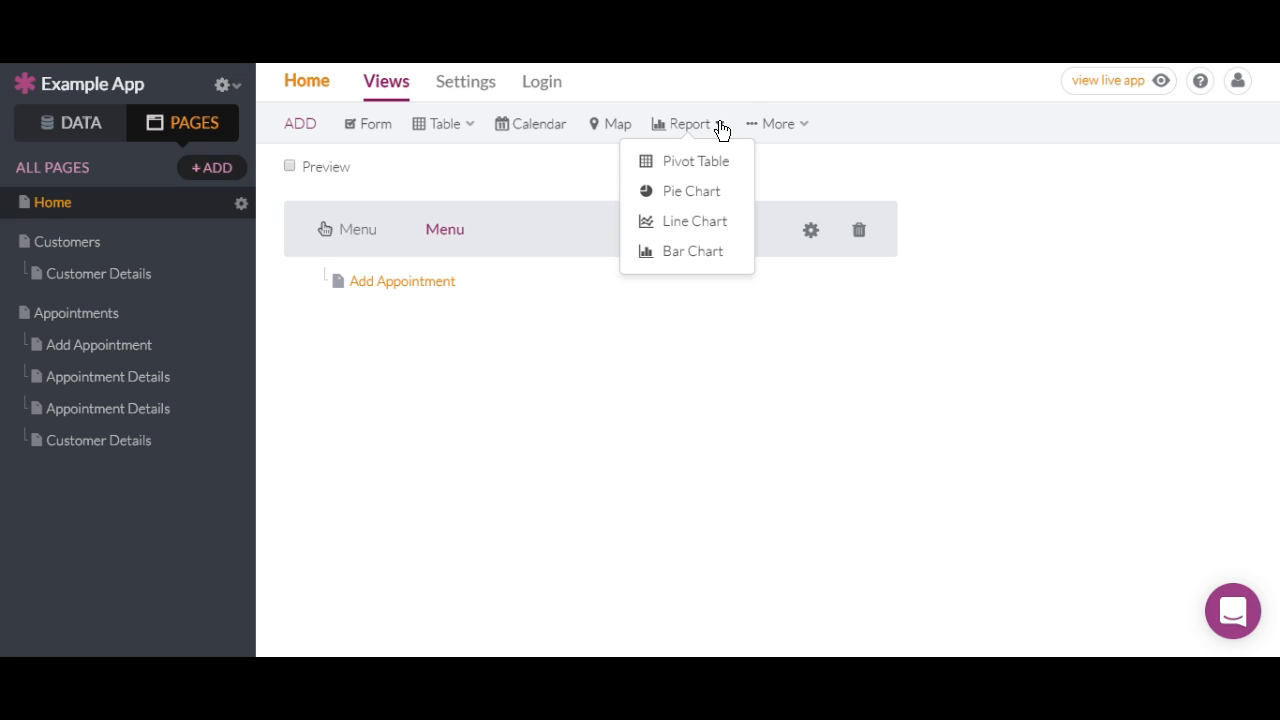
click(722, 204)
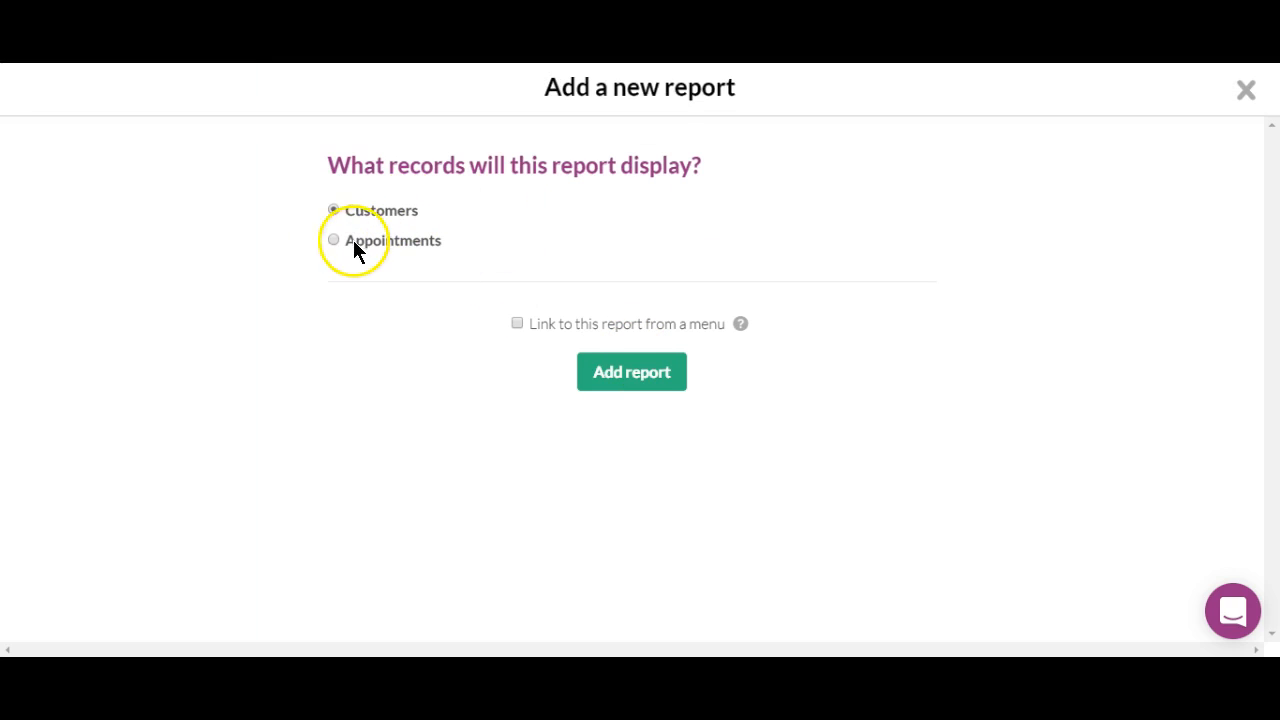
click(620, 374)
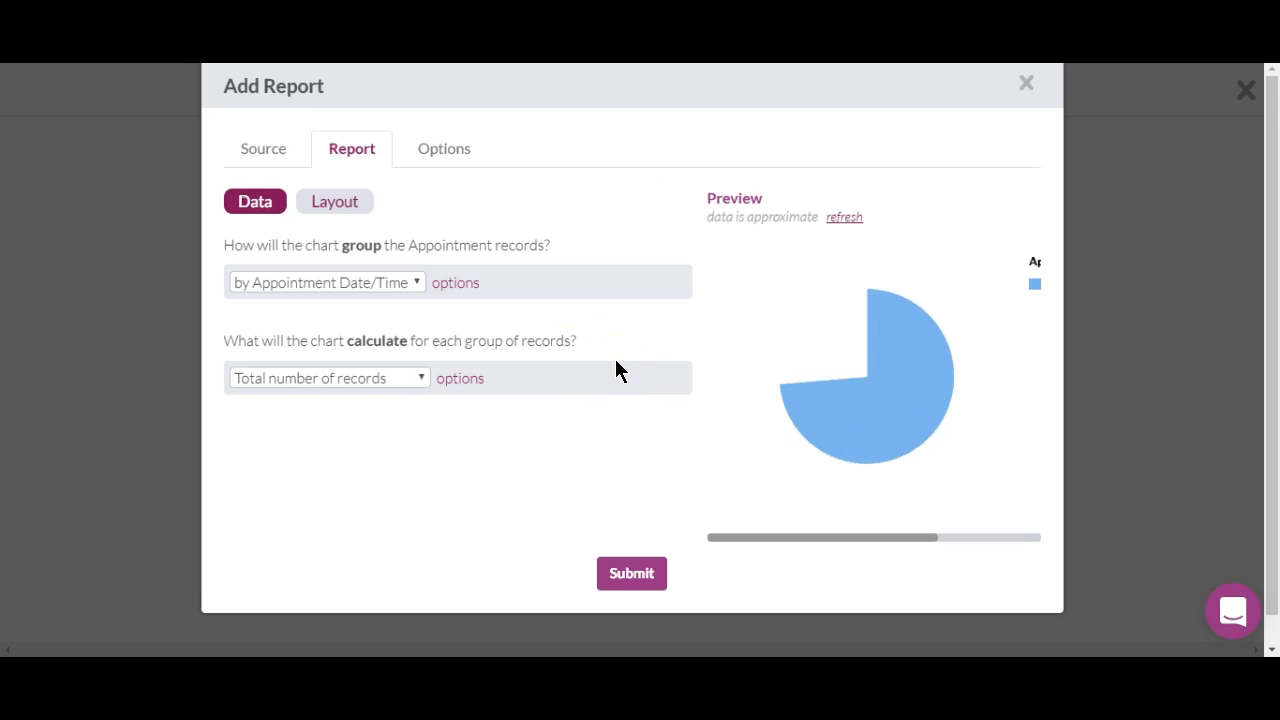
click(632, 574)
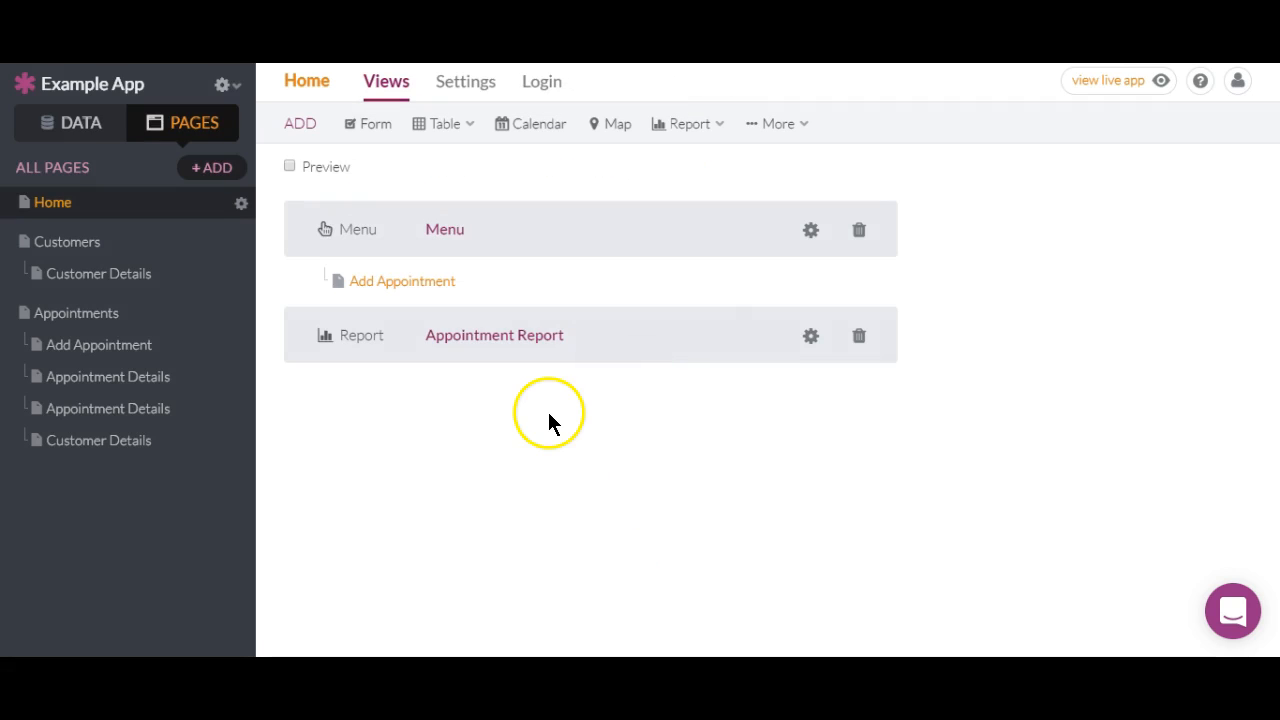
Check the live Home page's Add Appointment button and 06/15 pie chart, then open Appointments.
click(1094, 83)
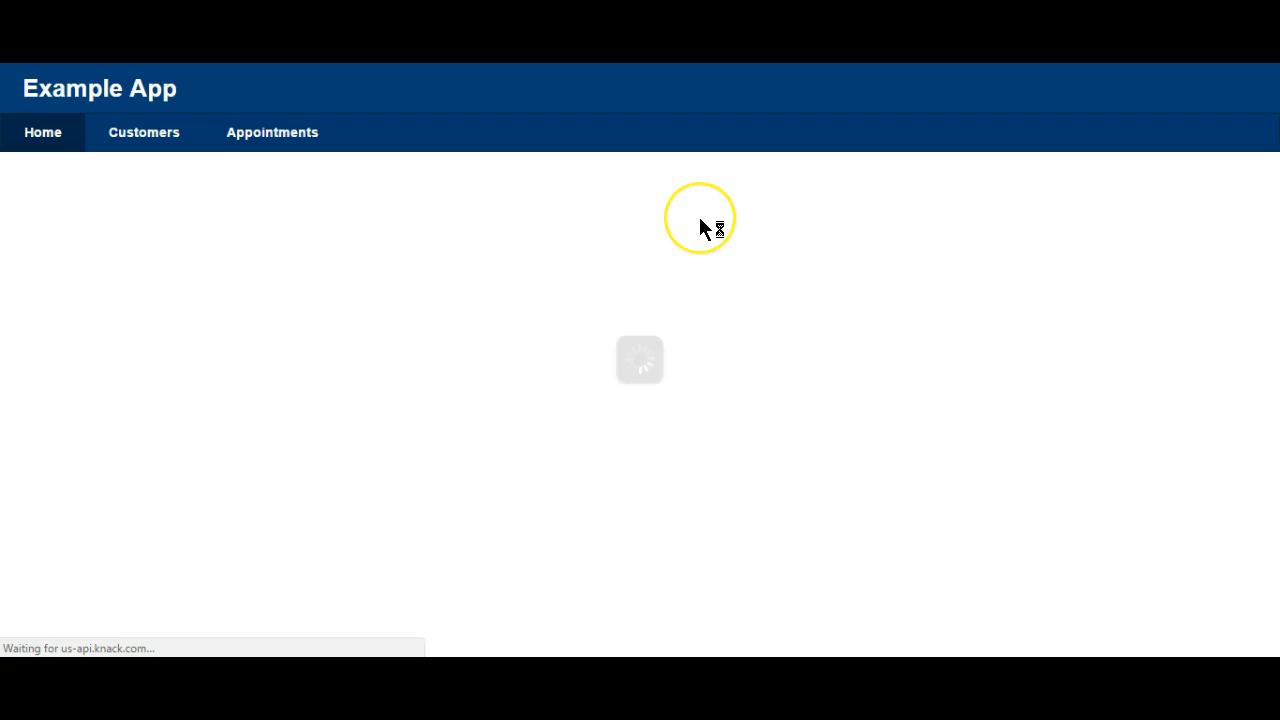
mouse_move(274, 430)
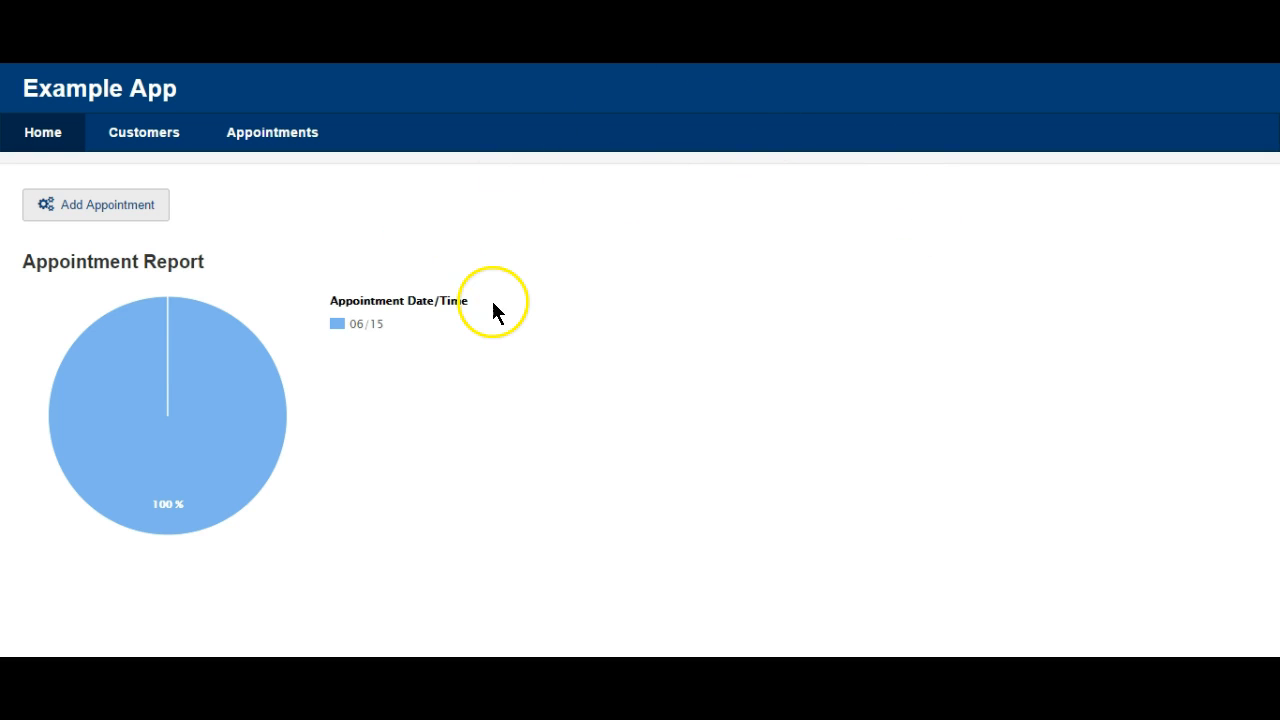
mouse_move(117, 349)
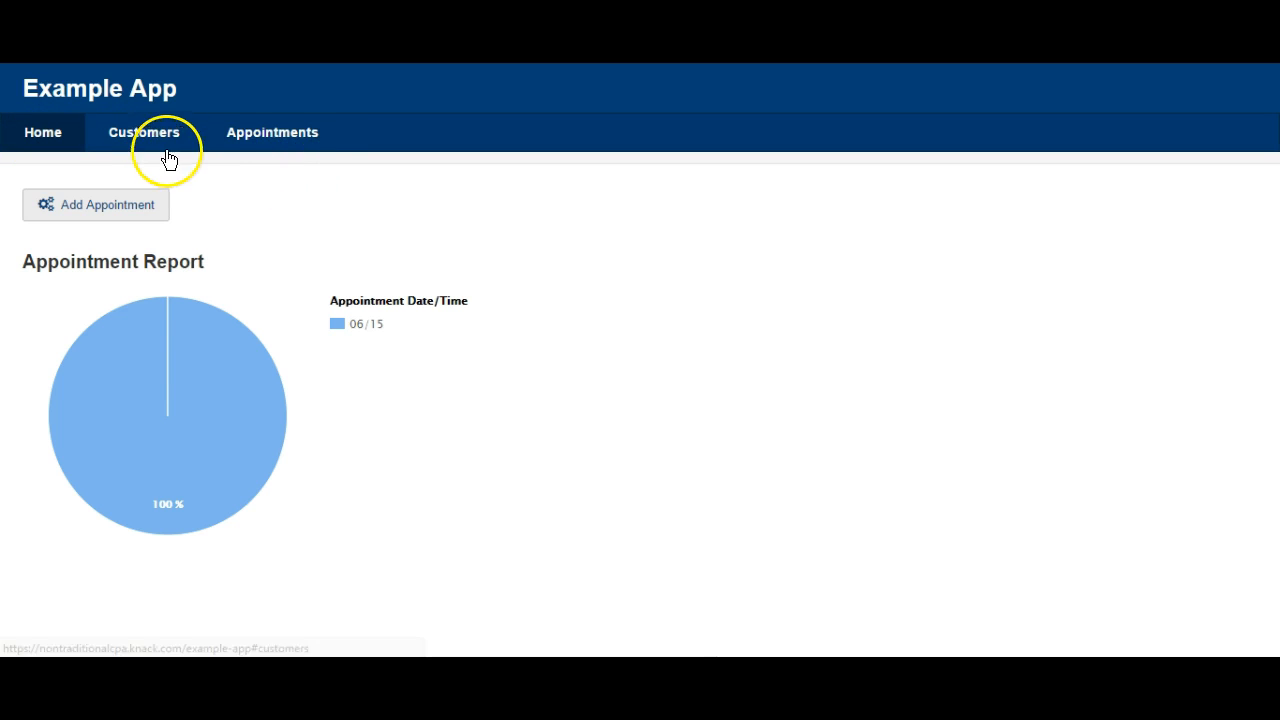
mouse_move(171, 312)
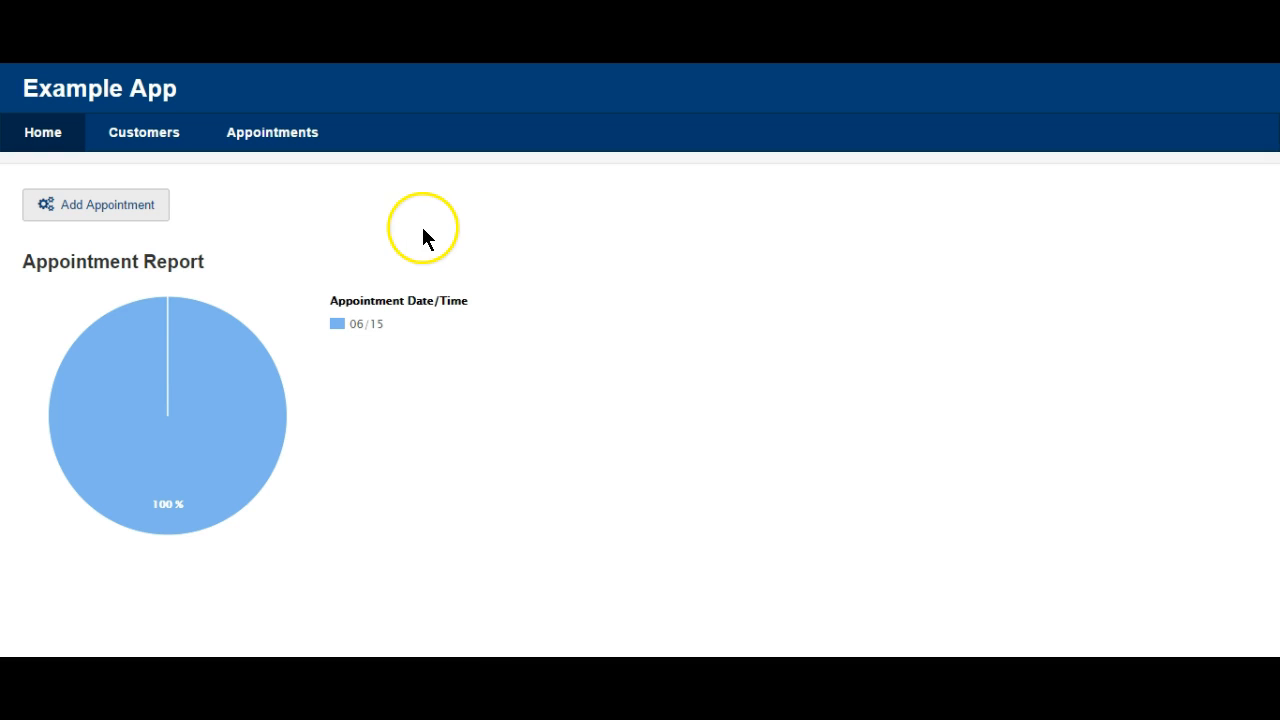
mouse_move(77, 360)
click(276, 131)
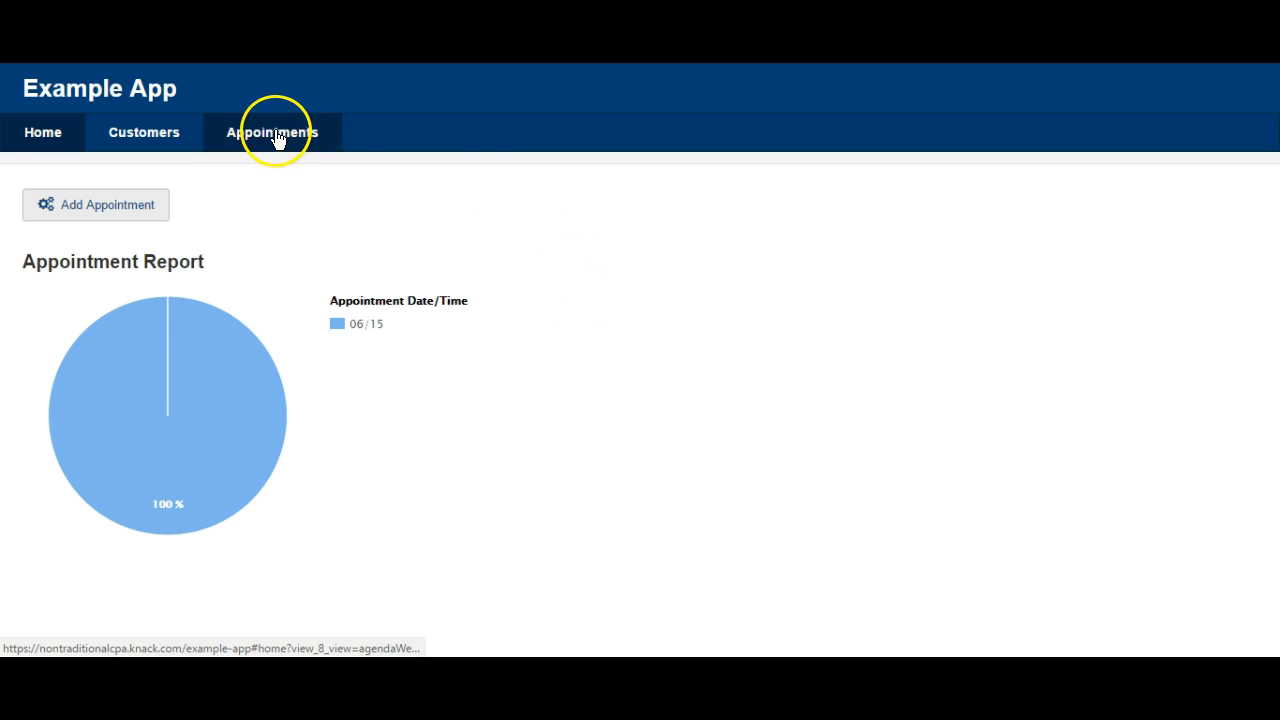